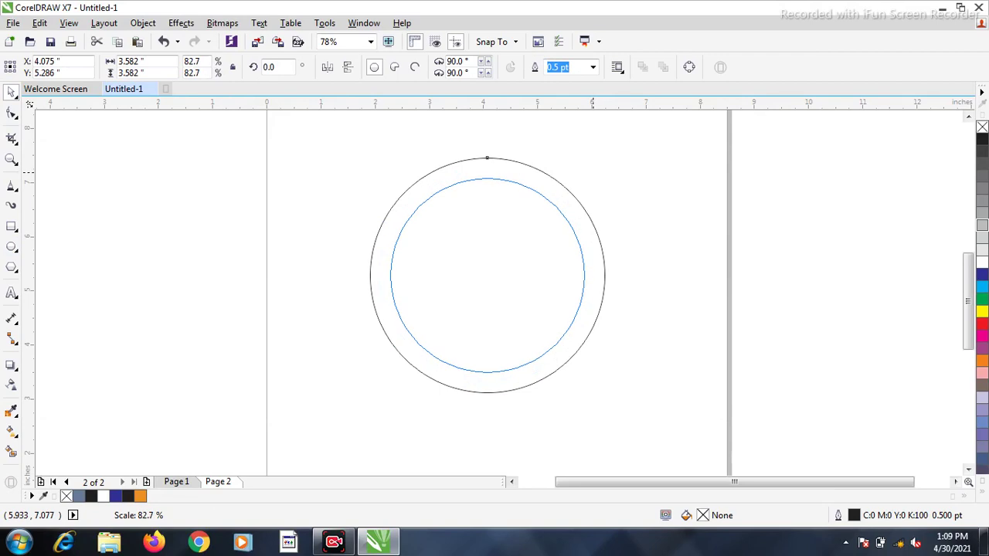
Add three progressively smaller concentric copies inside the circle, the largest at 82.7 percent and the smallest at 36.9 percent
{"action": "right_click", "coordinate": [589, 173]}
{"action": "left_click_drag", "start_coordinate": [593, 175], "coordinate": [427, 225]}
{"action": "scroll", "coordinate": [561, 214], "scroll_direction": "up", "scroll_amount": 3}
{"action": "scroll", "coordinate": [561, 214], "scroll_direction": "down", "scroll_amount": 1}
{"action": "scroll", "coordinate": [524, 240], "scroll_direction": "down", "scroll_amount": 2}
{"action": "scroll", "coordinate": [510, 247], "scroll_direction": "up", "scroll_amount": 2}
{"action": "scroll", "coordinate": [432, 323], "scroll_direction": "up", "scroll_amount": 1}
{"action": "scroll", "coordinate": [432, 323], "scroll_direction": "down", "scroll_amount": 3}
{"action": "scroll", "coordinate": [426, 225], "scroll_direction": "up", "scroll_amount": 4}
Create a small gauge circle, place it between the two outermost circles and size it to about 0.379 in to span the gap
{"action": "left_click_drag", "start_coordinate": [479, 208], "coordinate": [456, 230]}
{"action": "left_click_drag", "start_coordinate": [424, 264], "coordinate": [484, 236]}
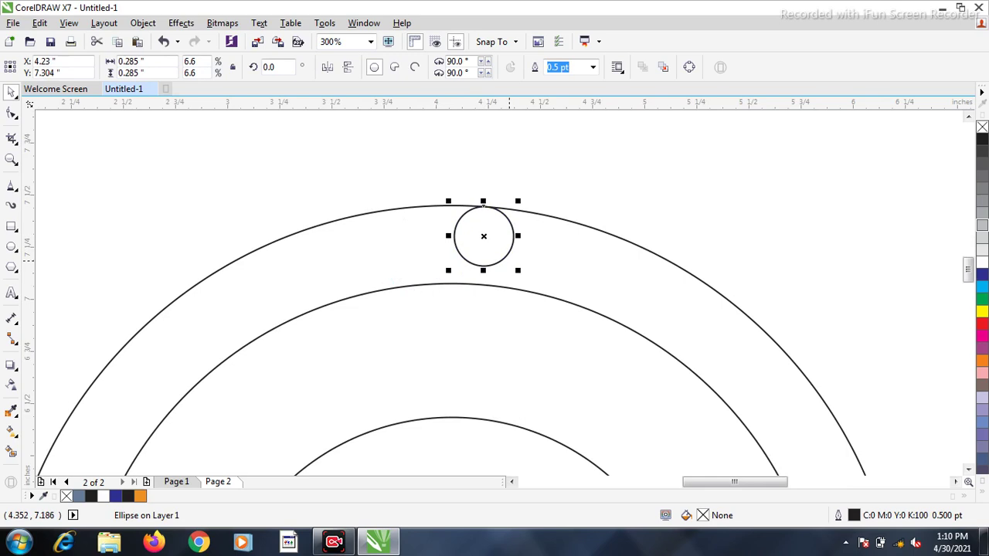
{"action": "left_click_drag", "start_coordinate": [518, 270], "coordinate": [536, 289]}
{"action": "scroll", "coordinate": [494, 207], "scroll_direction": "up", "scroll_amount": 1}
{"action": "scroll", "coordinate": [494, 207], "scroll_direction": "down", "scroll_amount": 1}
{"action": "scroll", "coordinate": [495, 207], "scroll_direction": "up", "scroll_amount": 2}
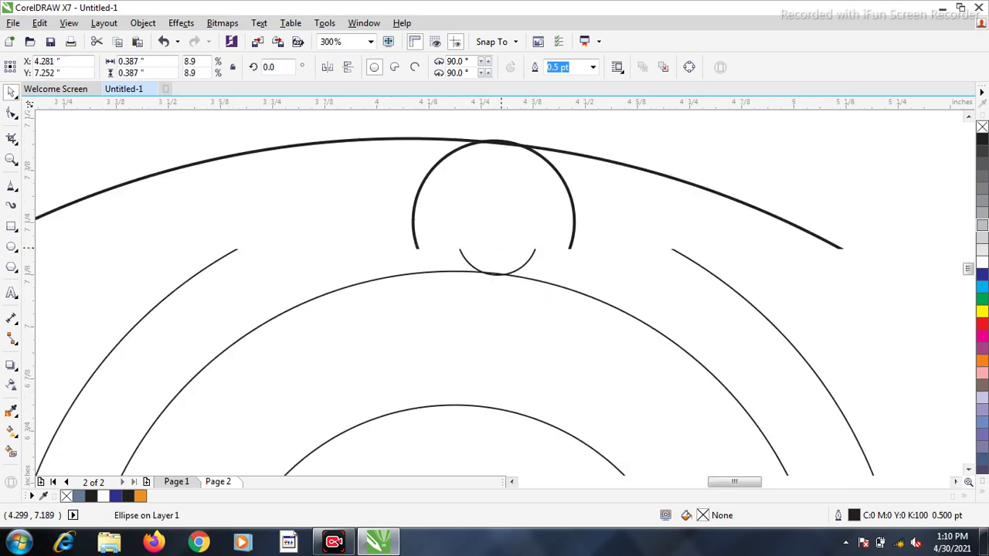
{"action": "left_click_drag", "start_coordinate": [590, 311], "coordinate": [584, 307]}
Centre the small gauge circle horizontally on the outermost circle
{"action": "scroll", "coordinate": [570, 272], "scroll_direction": "down", "scroll_amount": 2}
{"action": "scroll", "coordinate": [496, 127], "scroll_direction": "down", "scroll_amount": 1}
{"action": "left_click", "coordinate": [609, 204], "text": "shift"}
{"action": "scroll", "coordinate": [570, 193], "scroll_direction": "down", "scroll_amount": 2}
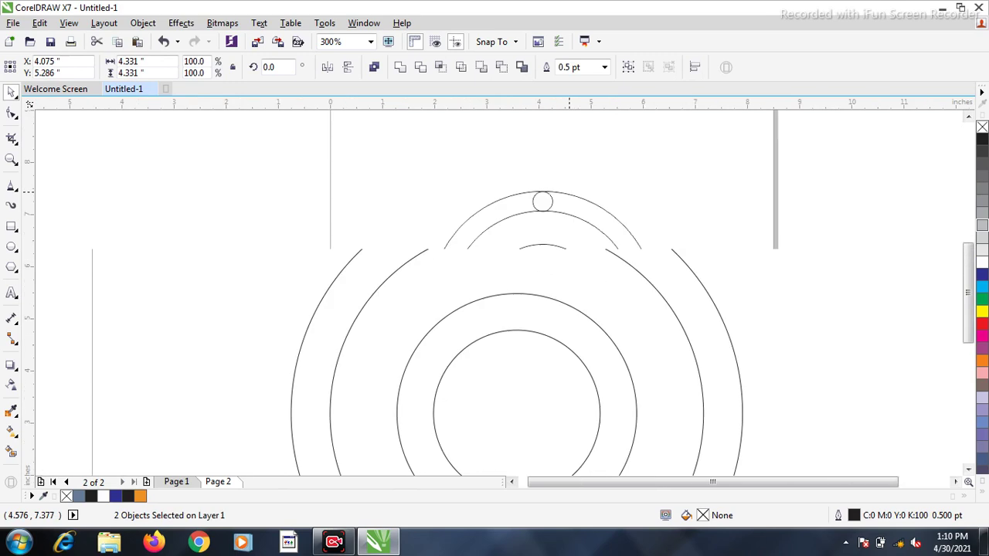
{"action": "left_click", "coordinate": [542, 201]}
{"action": "key", "text": "Escape"}
Move the small gauge circle down into the gap between the two inner circles, its top touching the larger one
{"action": "left_click", "coordinate": [543, 201]}
{"action": "scroll", "coordinate": [544, 201], "scroll_direction": "up", "scroll_amount": 1}
{"action": "left_click_drag", "start_coordinate": [531, 147], "coordinate": [534, 250]}
{"action": "scroll", "coordinate": [534, 255], "scroll_direction": "up", "scroll_amount": 3}
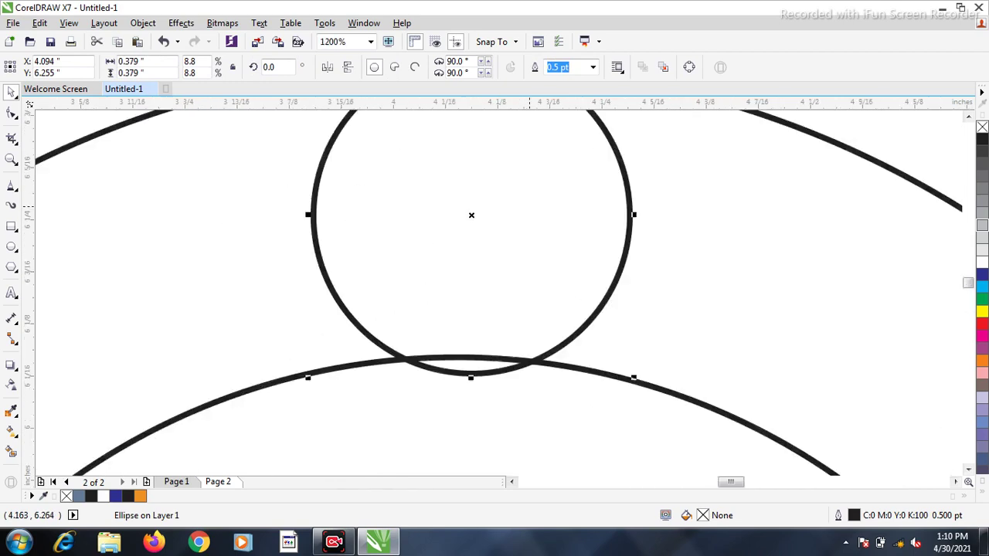
{"action": "scroll", "coordinate": [530, 209], "scroll_direction": "down", "scroll_amount": 1}
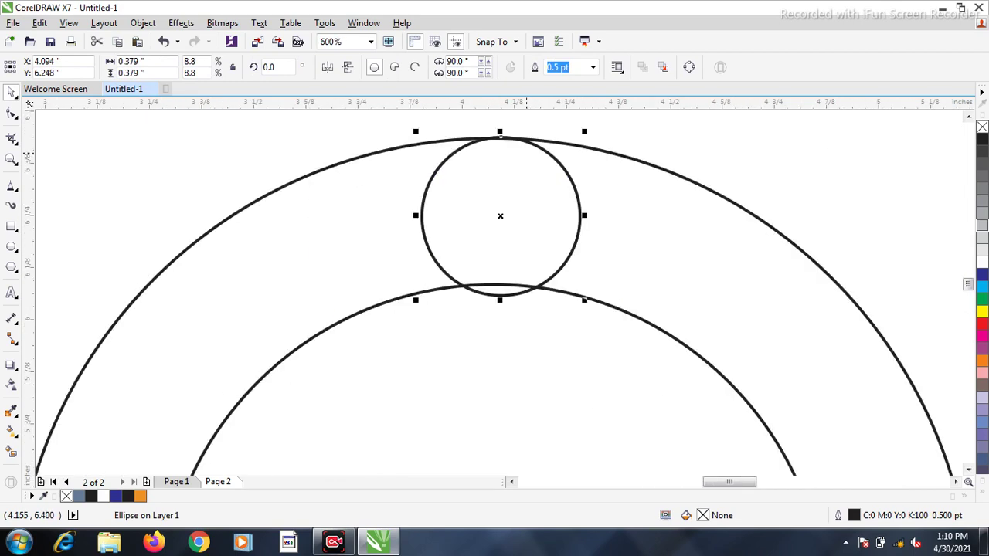
Shrink the innermost circle around its centre until it touches the bottom of the gauge circle, and delete the gauge circle
{"action": "left_click", "coordinate": [490, 280]}
{"action": "scroll", "coordinate": [490, 278], "scroll_direction": "down", "scroll_amount": 1}
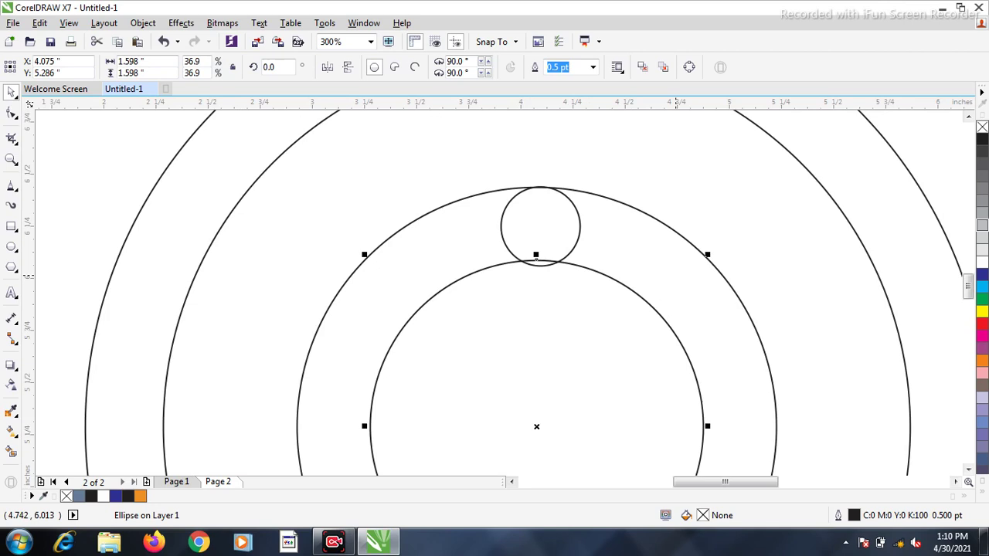
{"action": "scroll", "coordinate": [535, 256], "scroll_direction": "up", "scroll_amount": 1}
{"action": "left_click_drag", "start_coordinate": [720, 245], "coordinate": [710, 255]}
{"action": "left_click_drag", "start_coordinate": [379, 252], "coordinate": [379, 256]}
{"action": "scroll", "coordinate": [434, 210], "scroll_direction": "down", "scroll_amount": 1}
{"action": "left_click", "coordinate": [448, 206]}
{"action": "key", "text": "Delete"}
Duplicate all four concentric circles straight down so the copy's outermost circle touches the bottom of the original's innermost circle
{"action": "scroll", "coordinate": [445, 206], "scroll_direction": "down", "scroll_amount": 5}
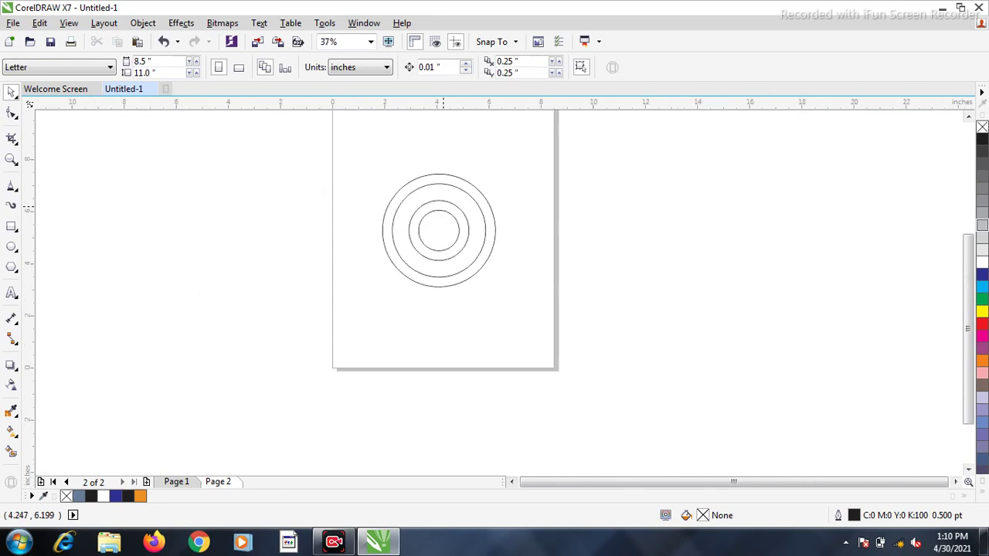
{"action": "left_click_drag", "start_coordinate": [306, 157], "coordinate": [551, 327]}
{"action": "scroll", "coordinate": [452, 229], "scroll_direction": "up", "scroll_amount": 1}
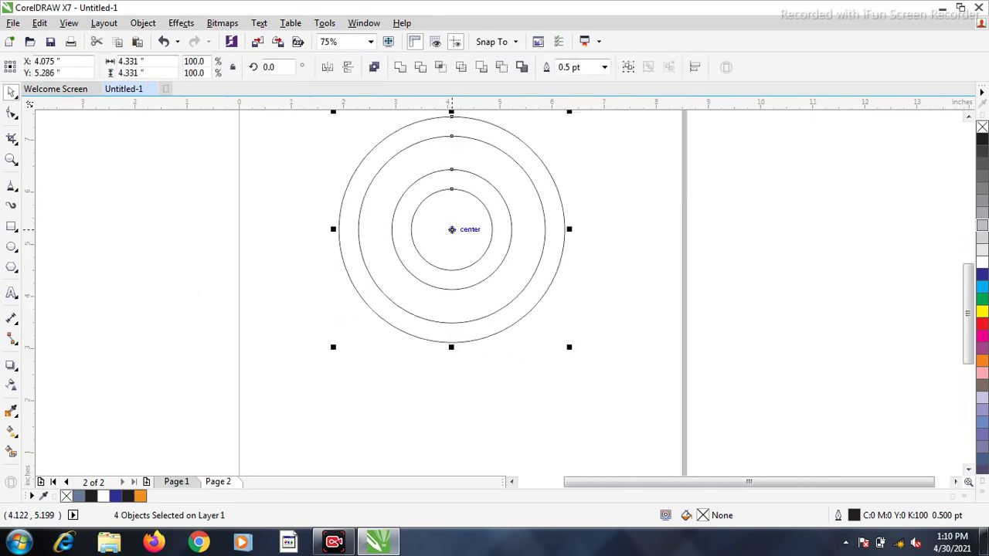
{"action": "left_click_drag", "start_coordinate": [453, 230], "coordinate": [452, 383]}
{"action": "scroll", "coordinate": [461, 322], "scroll_direction": "up", "scroll_amount": 1}
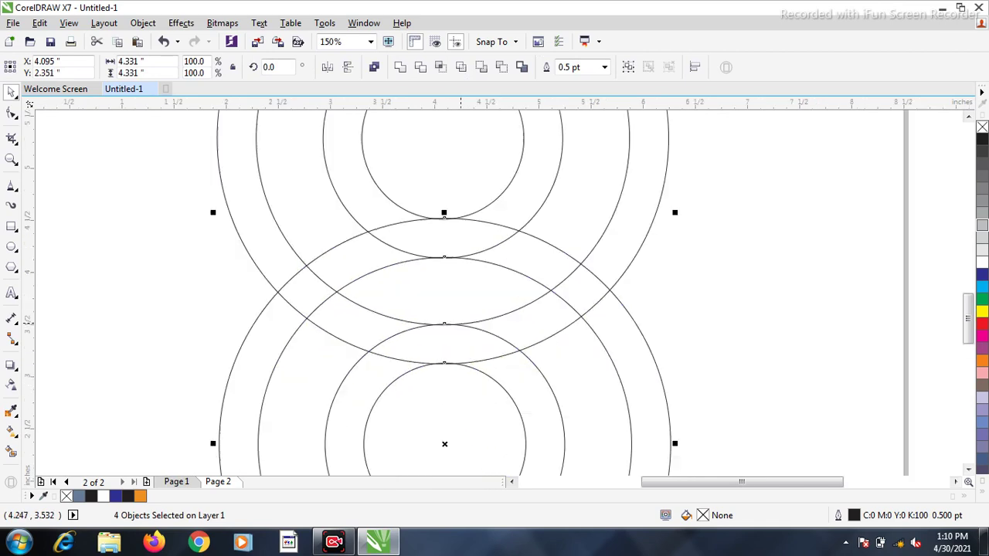
{"action": "scroll", "coordinate": [454, 204], "scroll_direction": "up", "scroll_amount": 2}
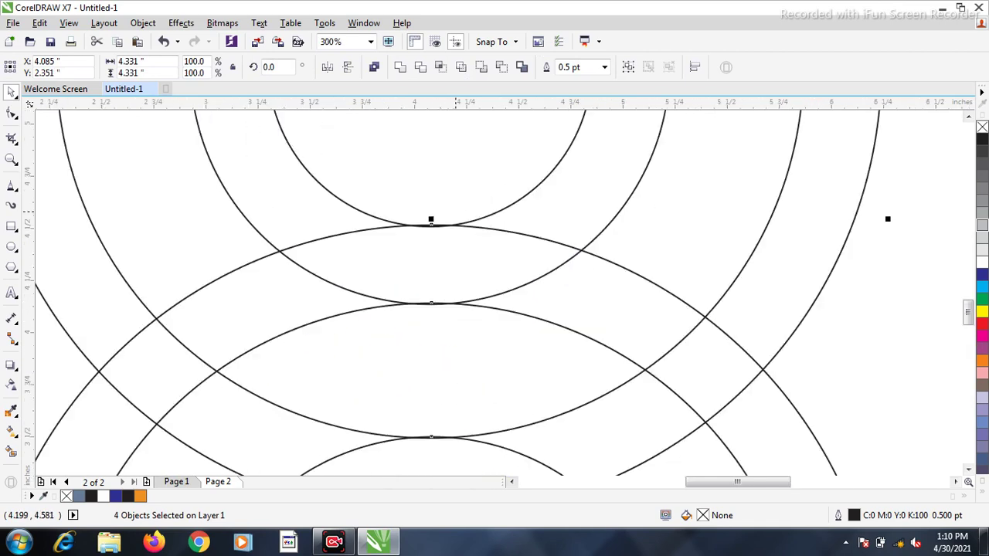
{"action": "key", "text": "Down"}
{"action": "scroll", "coordinate": [445, 204], "scroll_direction": "down", "scroll_amount": 4}
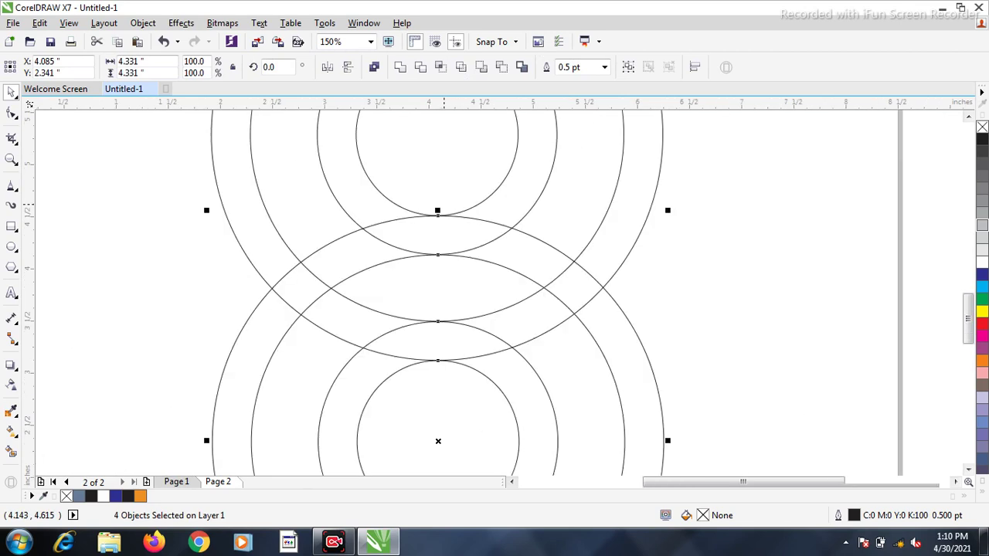
Draw a large rectangle across both circle sets and narrow it from its left side to about 8.014 by 6.333 in
{"action": "left_click", "coordinate": [630, 224]}
{"action": "left_click", "coordinate": [11, 225]}
{"action": "left_click_drag", "start_coordinate": [393, 155], "coordinate": [509, 237]}
{"action": "scroll", "coordinate": [244, 213], "scroll_direction": "up", "scroll_amount": 4}
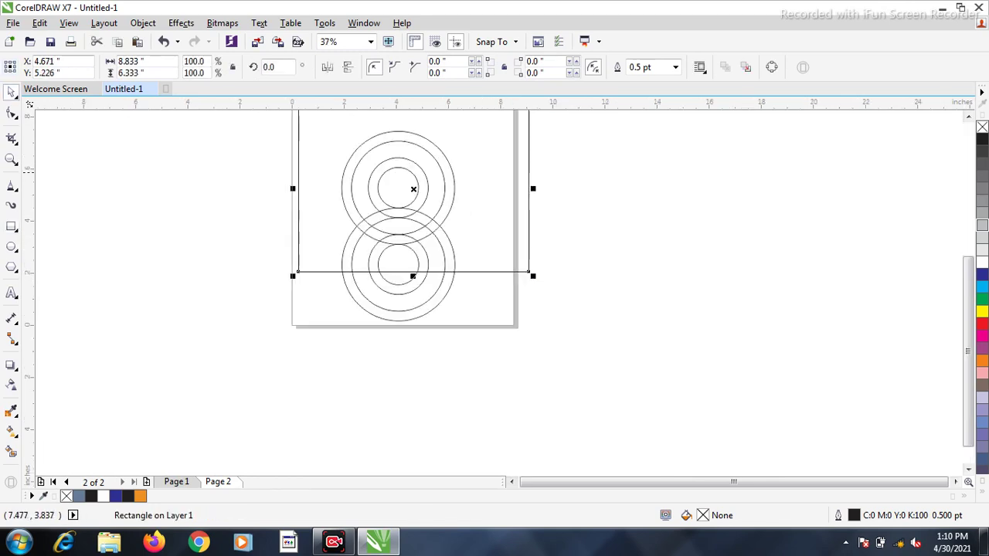
{"action": "left_click_drag", "start_coordinate": [239, 203], "coordinate": [281, 208]}
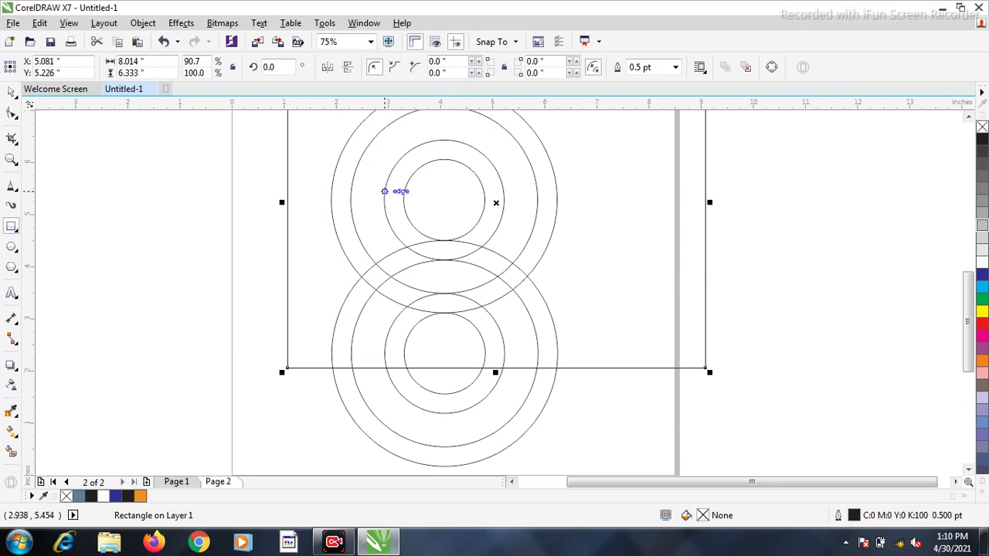
Draw a vertical strip about 0.314 by 3.406 in from the upper inner ring's left side down to the large rectangle's bottom edge
{"action": "left_click_drag", "start_coordinate": [385, 190], "coordinate": [401, 367]}
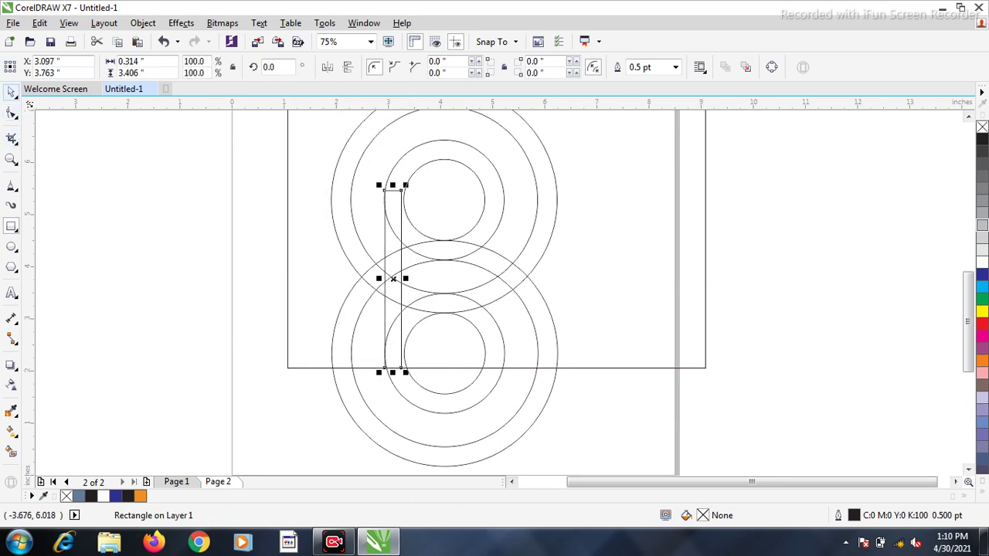
{"action": "left_click", "coordinate": [12, 92]}
{"action": "scroll", "coordinate": [393, 278], "scroll_direction": "up", "scroll_amount": 2}
{"action": "scroll", "coordinate": [400, 318], "scroll_direction": "down", "scroll_amount": 1}
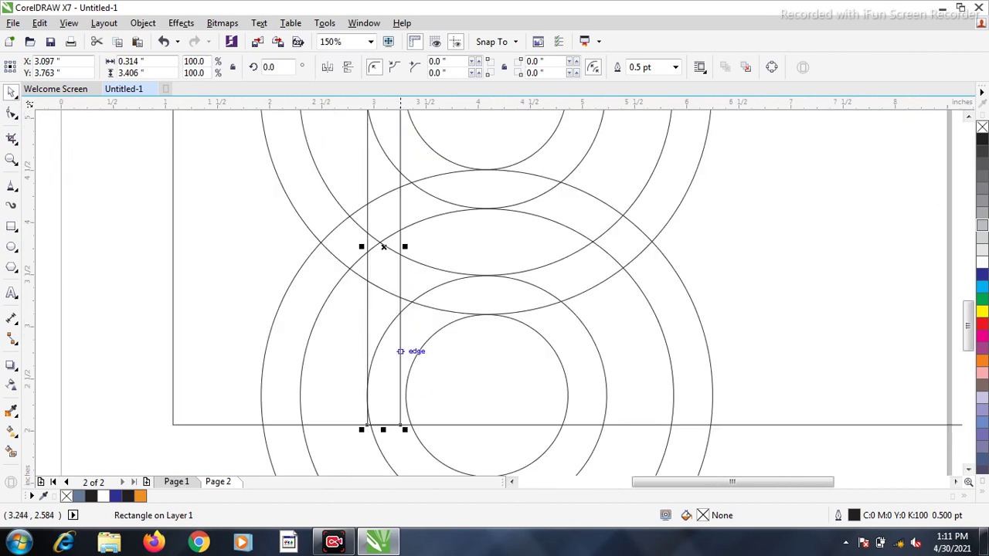
Widen the vertical strip from its right side to 0.379 in, matching the gap between the two inner circles
{"action": "mouse_move", "coordinate": [409, 247]}
{"action": "left_mouse_down"}
{"action": "mouse_move", "coordinate": [418, 249]}
{"action": "mouse_move", "coordinate": [409, 259]}
{"action": "mouse_move", "coordinate": [402, 232]}
{"action": "left_mouse_up"}
{"action": "scroll", "coordinate": [410, 257], "scroll_direction": "up", "scroll_amount": 1}
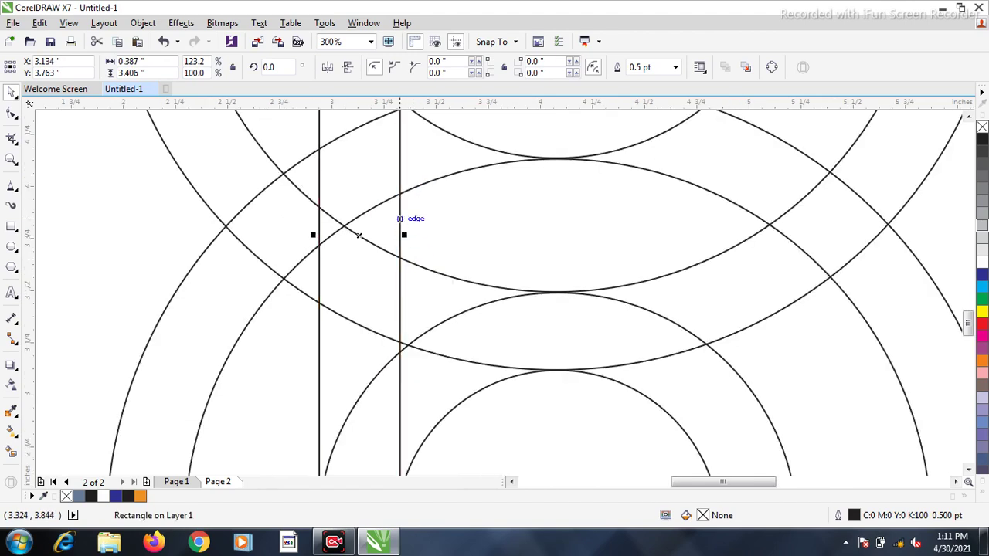
{"action": "scroll", "coordinate": [401, 232], "scroll_direction": "down", "scroll_amount": 2}
{"action": "scroll", "coordinate": [394, 224], "scroll_direction": "up", "scroll_amount": 2}
{"action": "scroll", "coordinate": [400, 246], "scroll_direction": "up", "scroll_amount": 1}
{"action": "scroll", "coordinate": [410, 239], "scroll_direction": "down", "scroll_amount": 2}
{"action": "scroll", "coordinate": [417, 232], "scroll_direction": "down", "scroll_amount": 2}
{"action": "scroll", "coordinate": [429, 223], "scroll_direction": "up", "scroll_amount": 5}
{"action": "scroll", "coordinate": [428, 225], "scroll_direction": "up", "scroll_amount": 3}
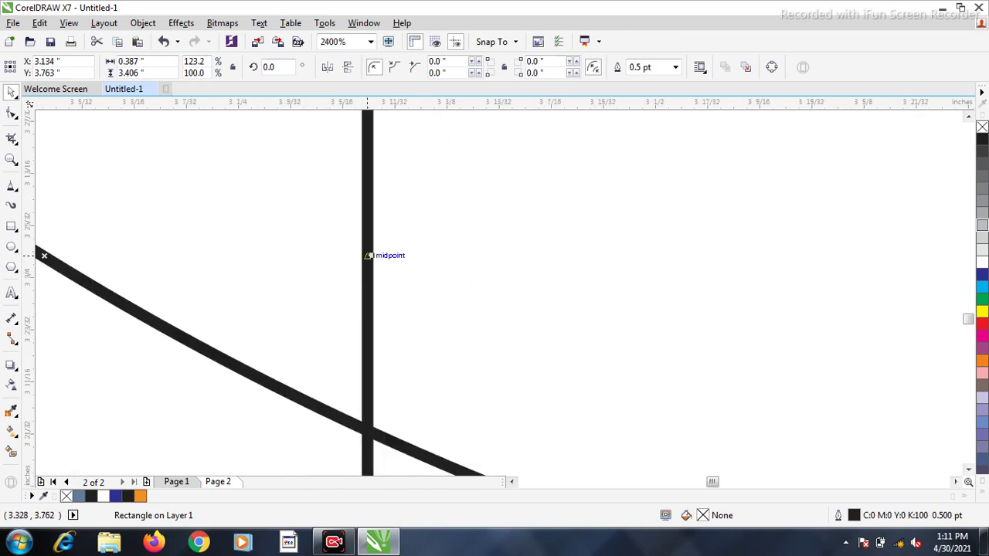
{"action": "left_click_drag", "start_coordinate": [369, 255], "coordinate": [353, 255]}
{"action": "scroll", "coordinate": [356, 232], "scroll_direction": "down", "scroll_amount": 3}
{"action": "scroll", "coordinate": [402, 197], "scroll_direction": "down", "scroll_amount": 1}
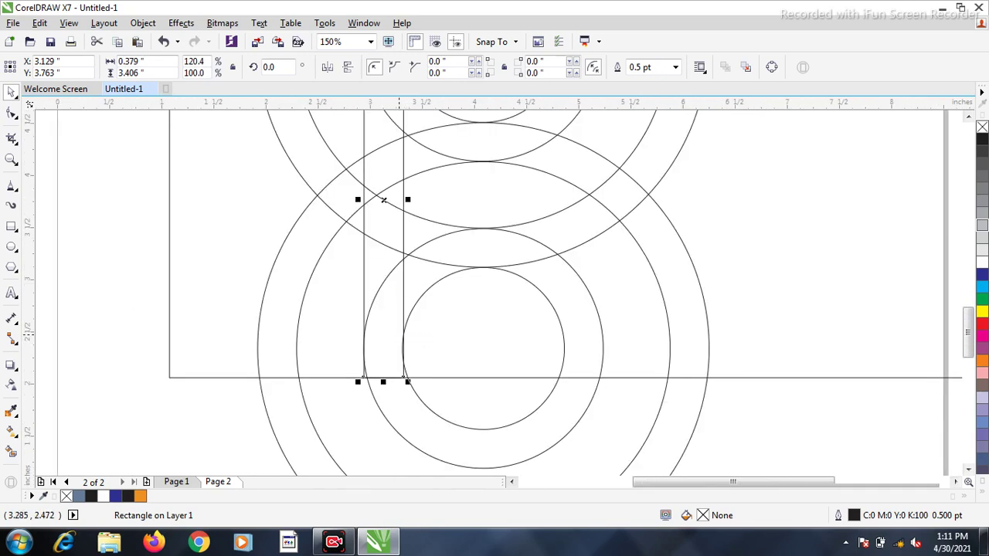
Duplicate the vertical strip onto the right side of the inner rings, lining its bottom up with the large rectangle's bottom edge
{"action": "scroll", "coordinate": [384, 201], "scroll_direction": "down", "scroll_amount": 1}
{"action": "left_click_drag", "start_coordinate": [391, 267], "coordinate": [488, 268]}
{"action": "scroll", "coordinate": [488, 358], "scroll_direction": "up", "scroll_amount": 2}
{"action": "scroll", "coordinate": [488, 353], "scroll_direction": "up", "scroll_amount": 1}
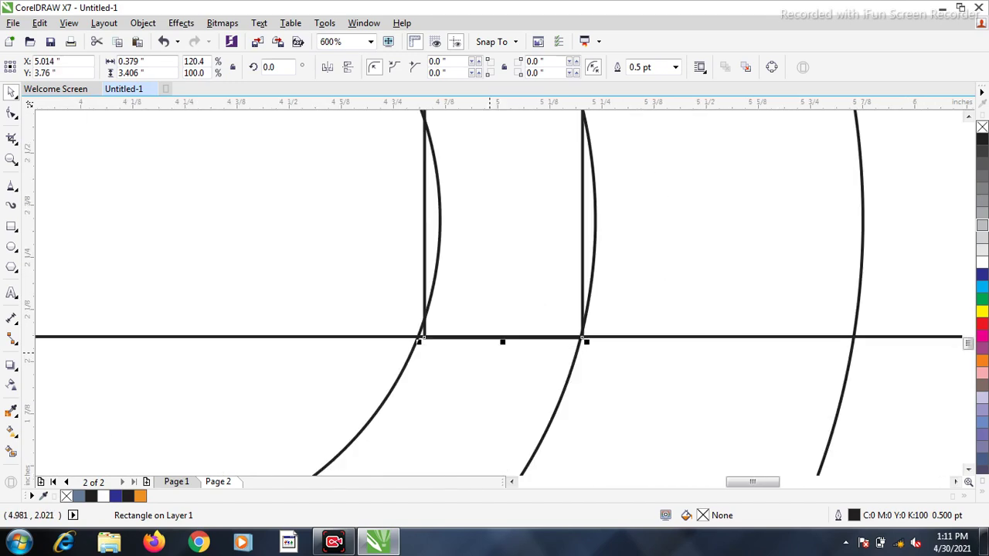
{"action": "key", "text": "Up"}
{"action": "key", "text": "Up"}
{"action": "key", "text": "Down"}
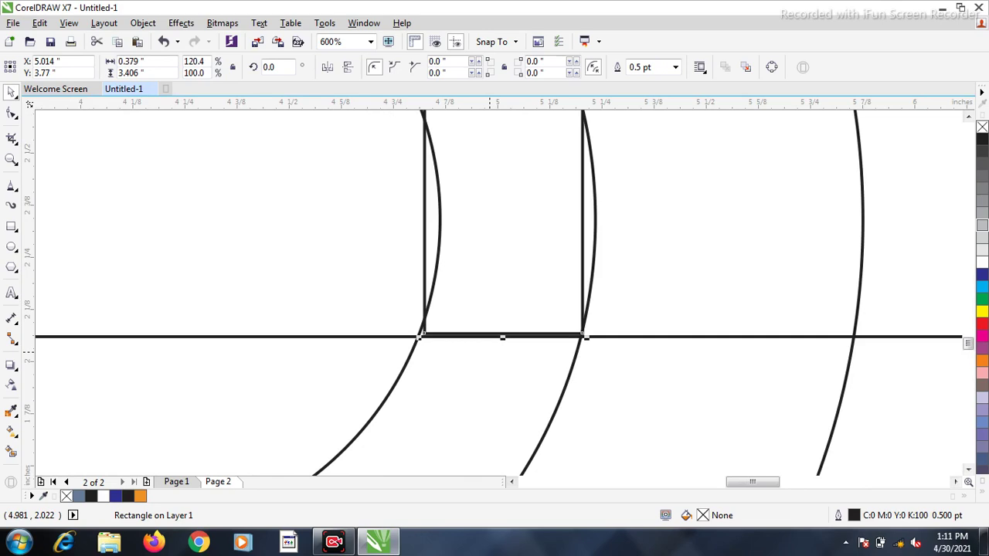
{"action": "key", "text": "Right"}
{"action": "key", "text": "Down"}
{"action": "key", "text": "Left"}
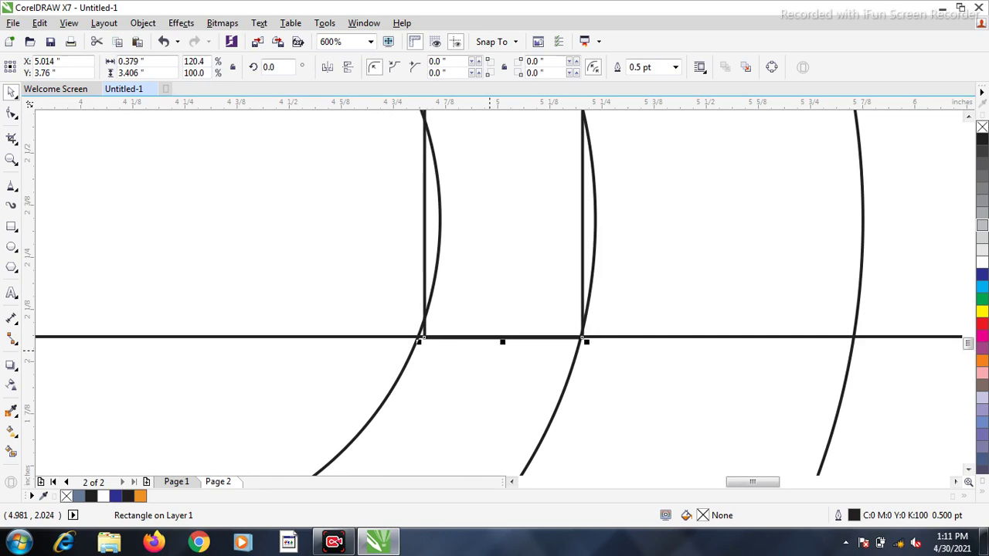
Nudge the right strip 0.03 in to the right so it lines up with the right edges of the two inner circles
{"action": "scroll", "coordinate": [490, 352], "scroll_direction": "down", "scroll_amount": 3}
{"action": "scroll", "coordinate": [517, 298], "scroll_direction": "up", "scroll_amount": 2}
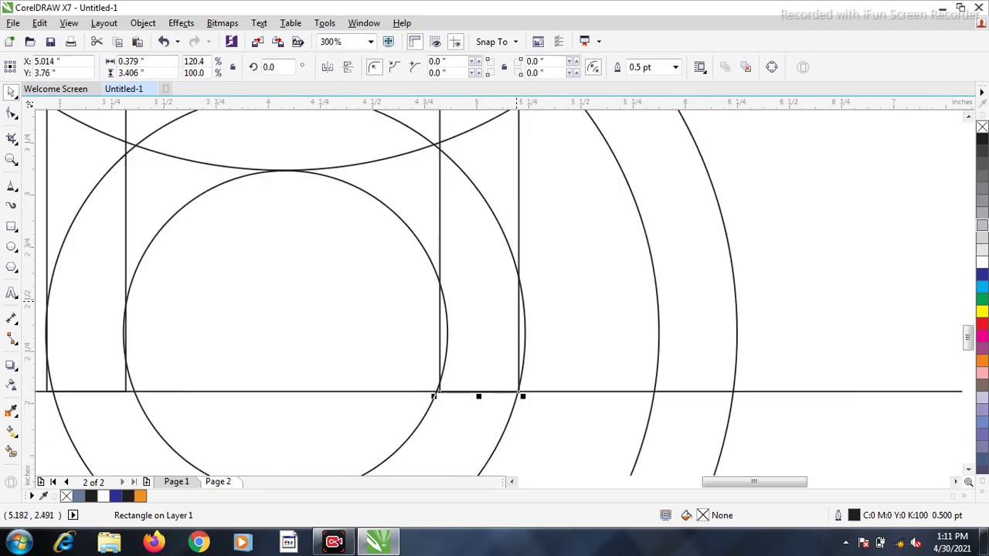
{"action": "key", "text": "Right"}
{"action": "key", "text": "Right"}
{"action": "key", "text": "Right"}
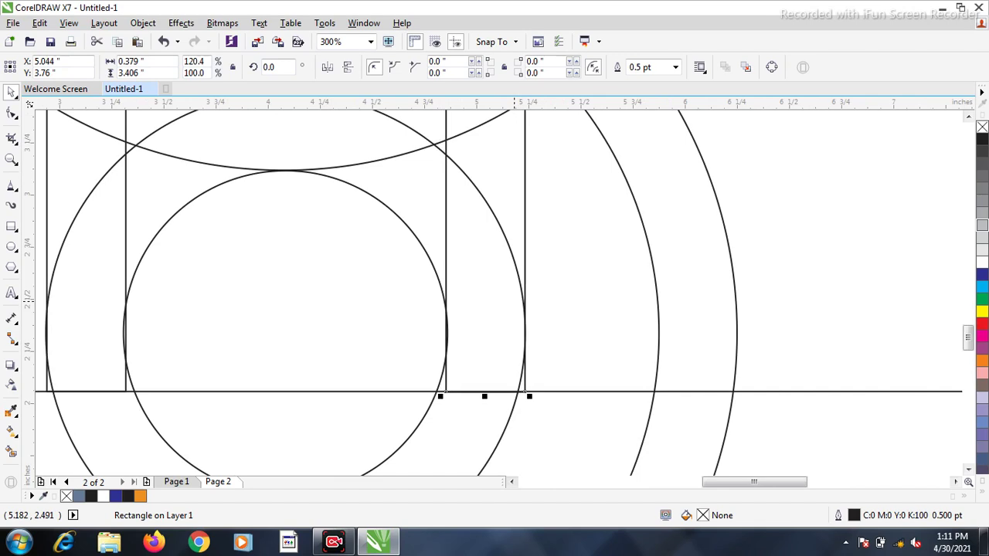
{"action": "scroll", "coordinate": [513, 301], "scroll_direction": "down", "scroll_amount": 1}
{"action": "scroll", "coordinate": [448, 399], "scroll_direction": "down", "scroll_amount": 1}
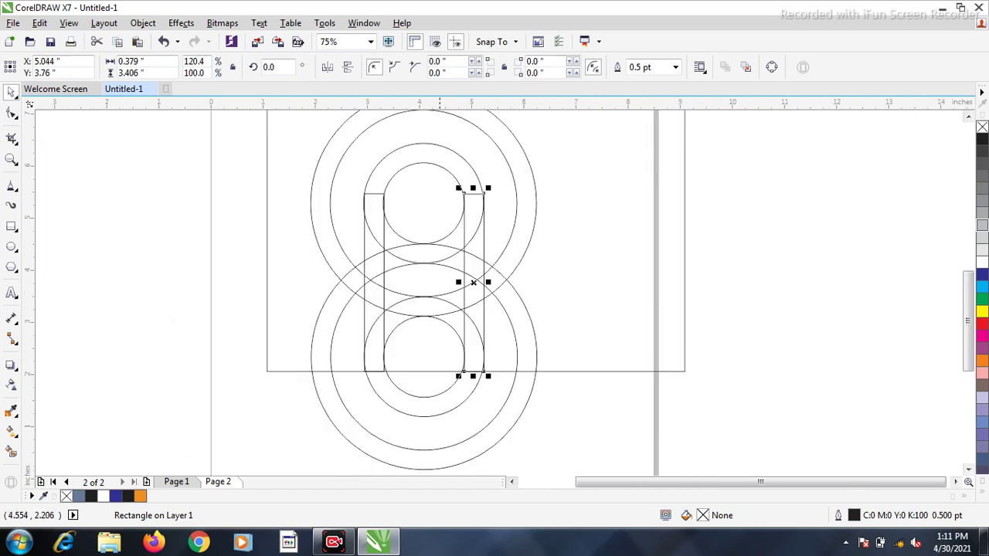
{"action": "scroll", "coordinate": [475, 281], "scroll_direction": "up", "scroll_amount": 1}
{"action": "left_click_drag", "start_coordinate": [475, 281], "coordinate": [391, 293]}
{"action": "key", "text": "ctrl+z"}
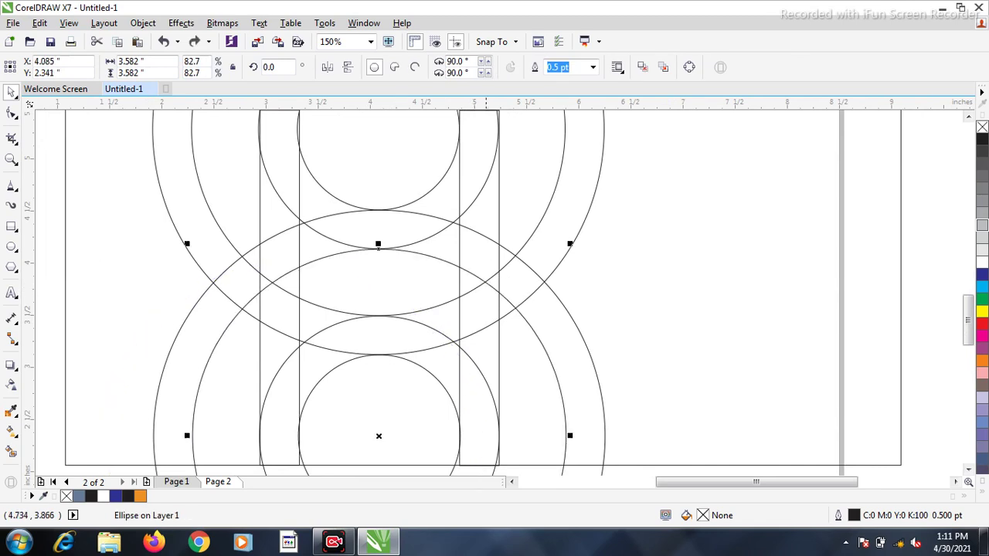
Duplicate the right vertical strip into the middle and centre it horizontally on the circles
{"action": "left_click_drag", "start_coordinate": [495, 188], "coordinate": [388, 224]}
{"action": "scroll", "coordinate": [438, 217], "scroll_direction": "down", "scroll_amount": 1}
{"action": "left_click", "coordinate": [437, 145], "text": "shift"}
{"action": "key", "text": "c"}
{"action": "key", "text": "Escape"}
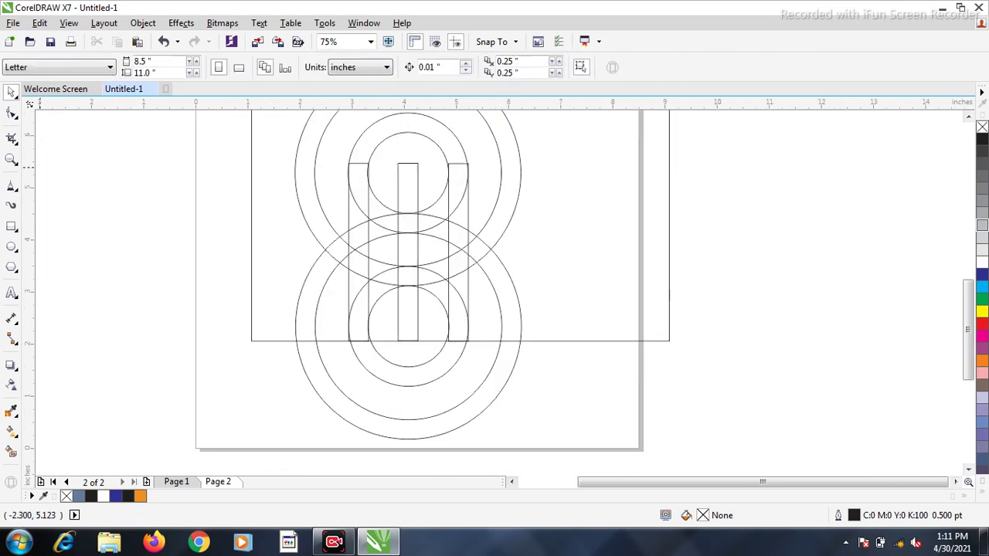
Copy and paste the middle strip in place and rotate the pasted copy by 90 degrees
{"action": "left_click", "coordinate": [402, 228]}
{"action": "right_click", "coordinate": [402, 228]}
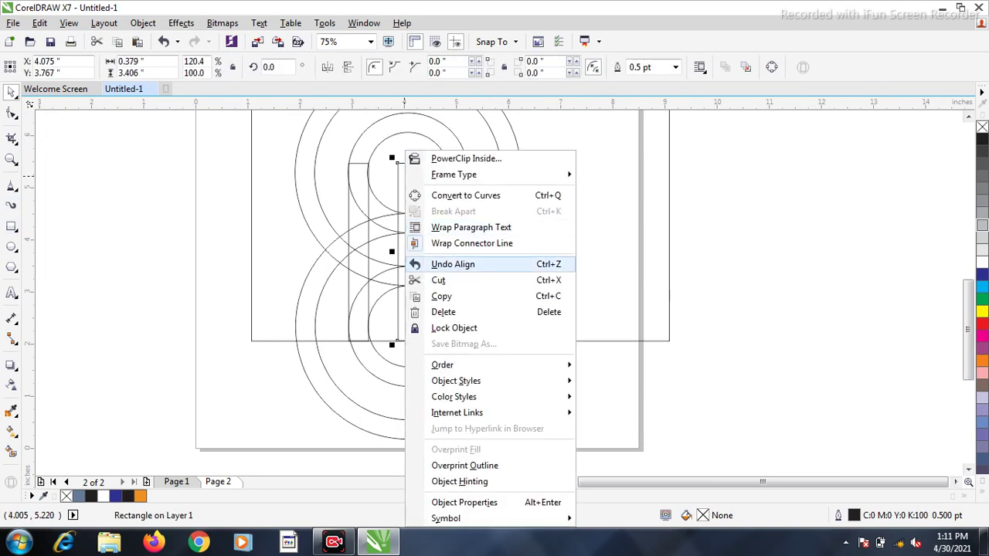
{"action": "left_click", "coordinate": [442, 296]}
{"action": "key", "text": "ctrl+v"}
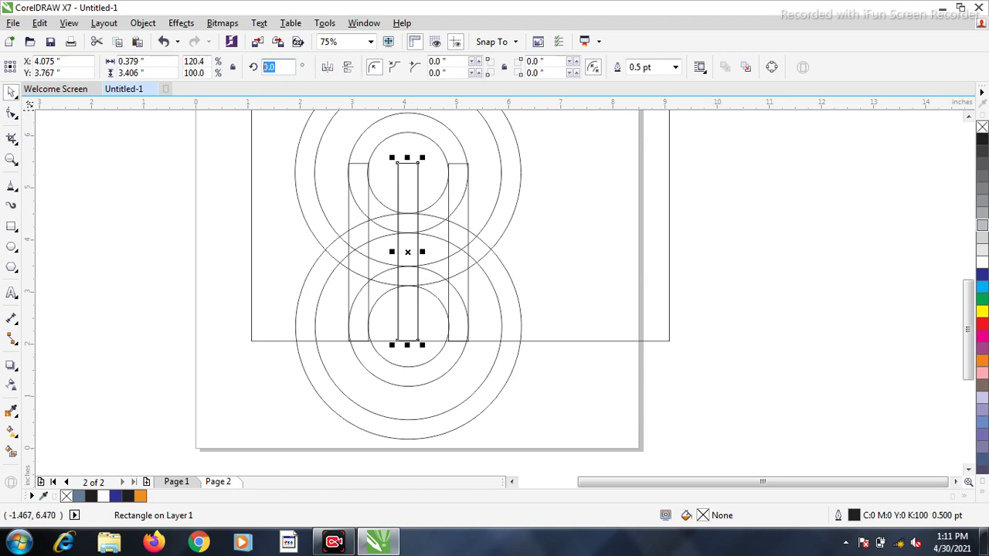
{"action": "type", "text": "90"}
{"action": "key", "text": "Return"}
{"action": "scroll", "coordinate": [469, 325], "scroll_direction": "down", "scroll_amount": 2}
{"action": "scroll", "coordinate": [469, 323], "scroll_direction": "up", "scroll_amount": 2}
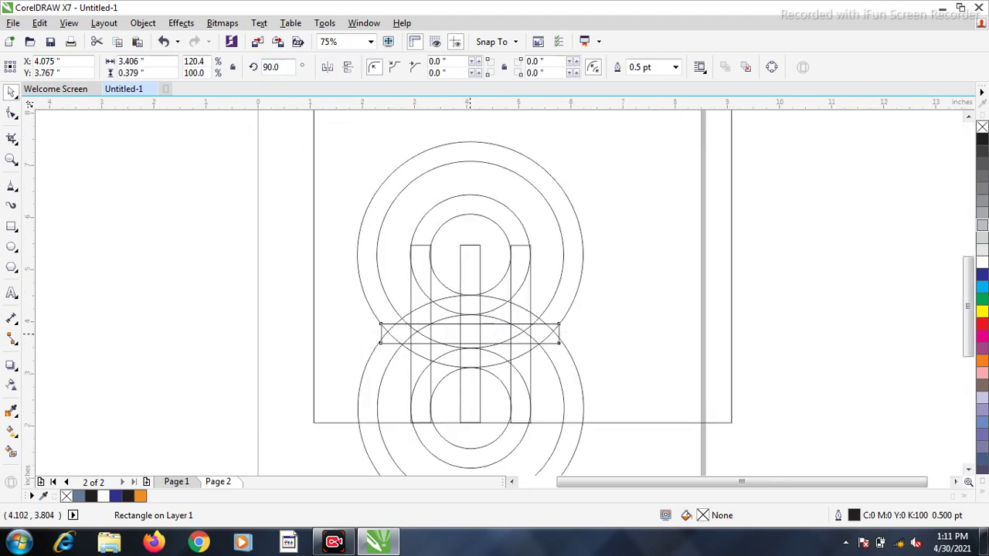
Move the horizontal strip up until its top edge touches the top of the upper innermost circle
{"action": "left_click_drag", "start_coordinate": [470, 334], "coordinate": [471, 224]}
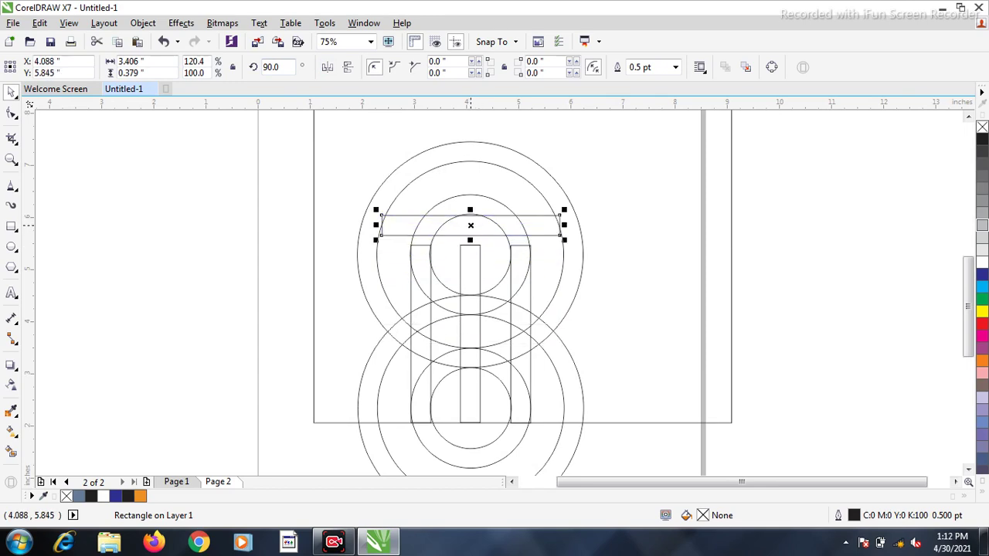
{"action": "scroll", "coordinate": [514, 240], "scroll_direction": "up", "scroll_amount": 6}
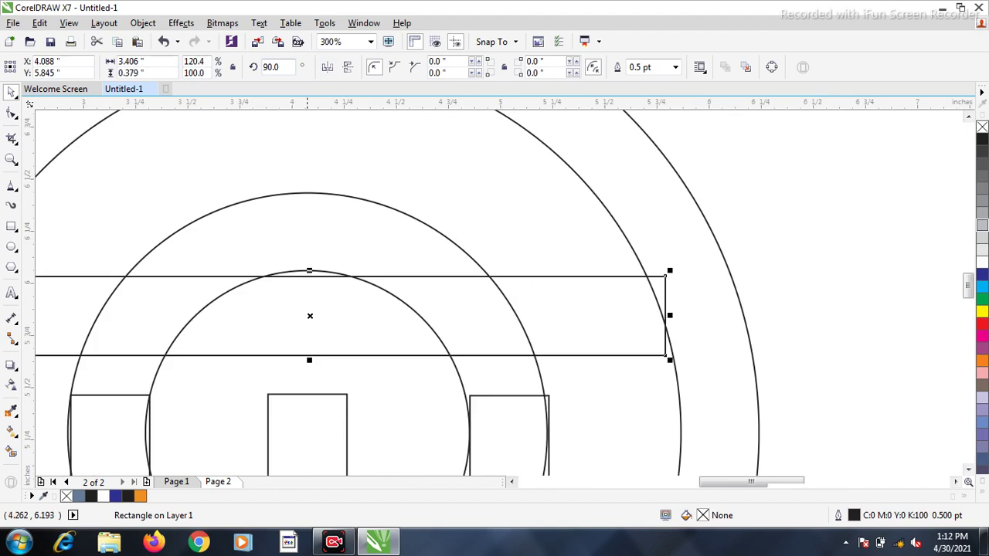
{"action": "scroll", "coordinate": [319, 320], "scroll_direction": "down", "scroll_amount": 3}
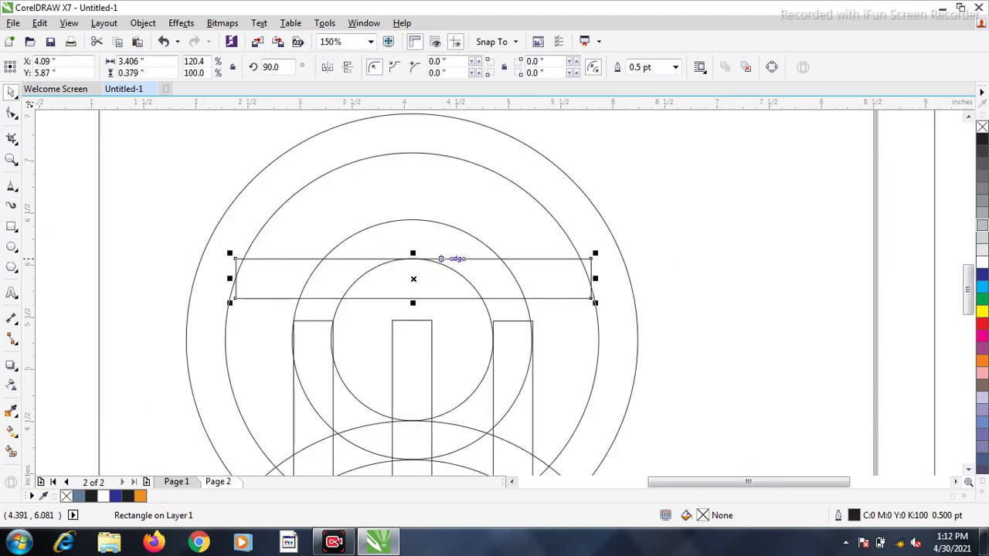
Extend the left, middle and right vertical strips upward to the lower edge of the horizontal strip
{"action": "left_click", "coordinate": [331, 340]}
{"action": "scroll", "coordinate": [312, 316], "scroll_direction": "up", "scroll_amount": 2}
{"action": "left_click_drag", "start_coordinate": [317, 340], "coordinate": [317, 247]}
{"action": "left_click", "coordinate": [686, 376]}
{"action": "left_click_drag", "start_coordinate": [712, 337], "coordinate": [712, 249]}
{"action": "scroll", "coordinate": [607, 267], "scroll_direction": "down", "scroll_amount": 3}
{"action": "left_click", "coordinate": [734, 286]}
{"action": "left_click_drag", "start_coordinate": [734, 287], "coordinate": [734, 264]}
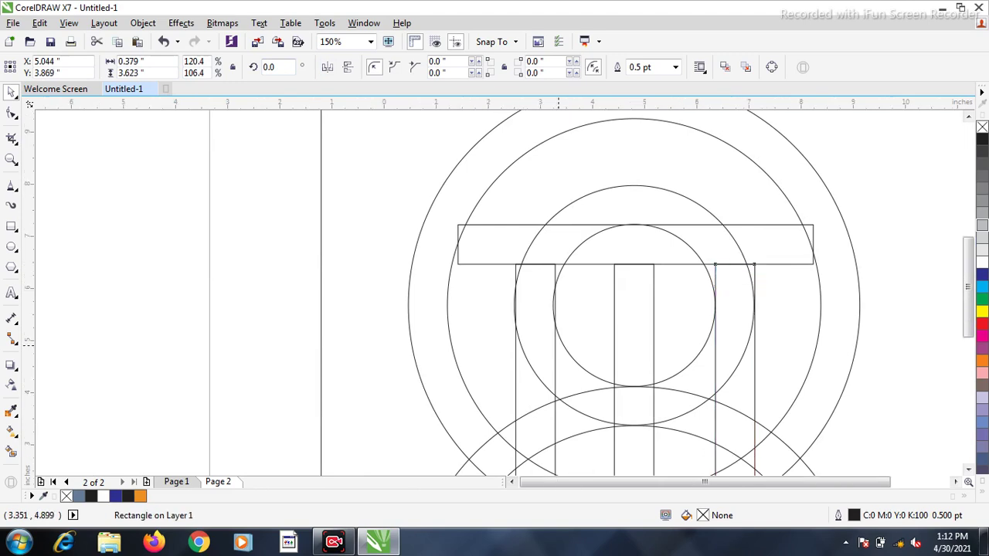
Stretch the large rectangle's top edge upward to just below the top of the page
{"action": "scroll", "coordinate": [734, 264], "scroll_direction": "down", "scroll_amount": 4}
{"action": "left_click", "coordinate": [599, 415]}
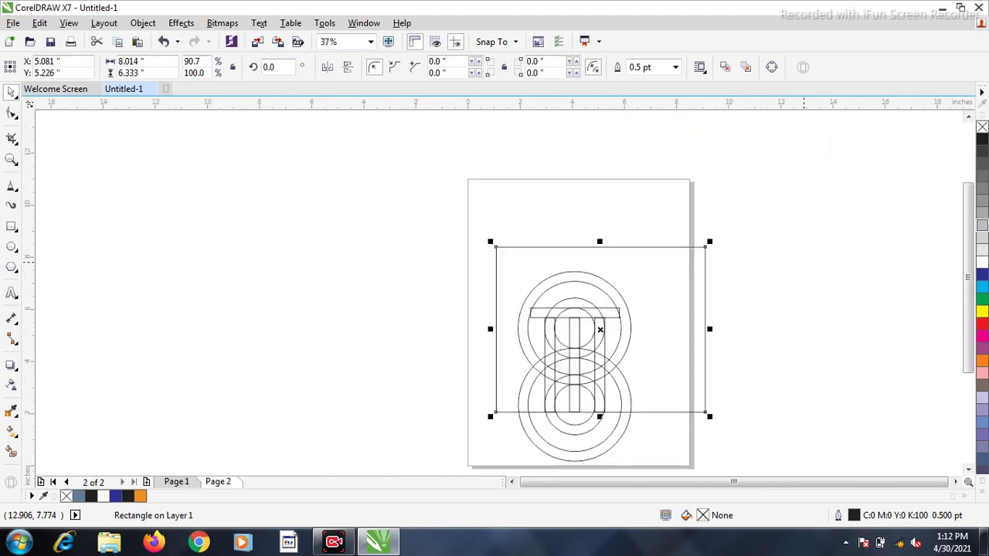
{"action": "left_click", "coordinate": [803, 263]}
{"action": "left_click", "coordinate": [632, 251]}
{"action": "left_click_drag", "start_coordinate": [599, 249], "coordinate": [599, 188]}
{"action": "key", "text": "Escape"}
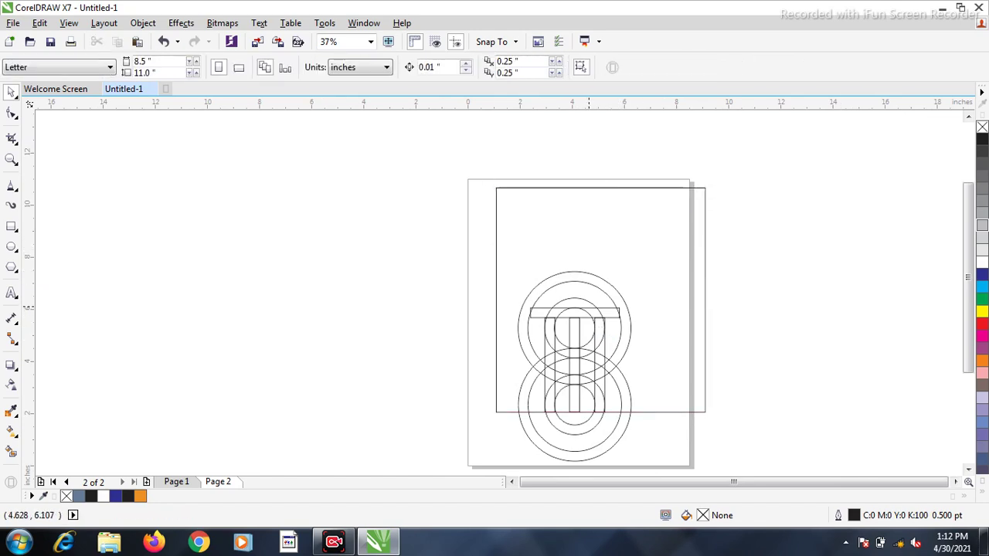
Duplicate the horizontal strip straight down so the copy's top edge touches the original's bottom edge
{"action": "left_click", "coordinate": [602, 315]}
{"action": "scroll", "coordinate": [546, 328], "scroll_direction": "up", "scroll_amount": 1}
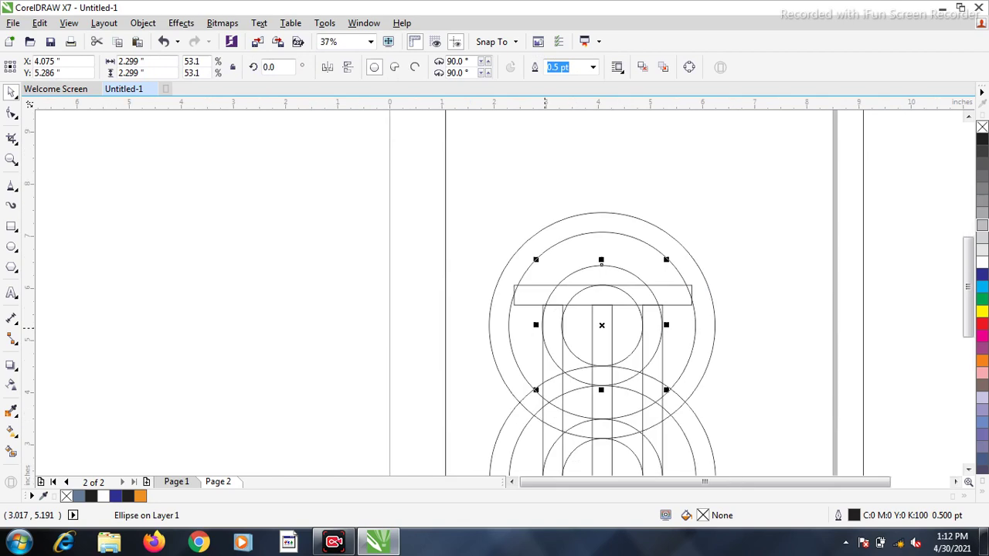
{"action": "left_click", "coordinate": [670, 291]}
{"action": "left_click_drag", "start_coordinate": [602, 295], "coordinate": [597, 314]}
{"action": "scroll", "coordinate": [699, 330], "scroll_direction": "up", "scroll_amount": 1}
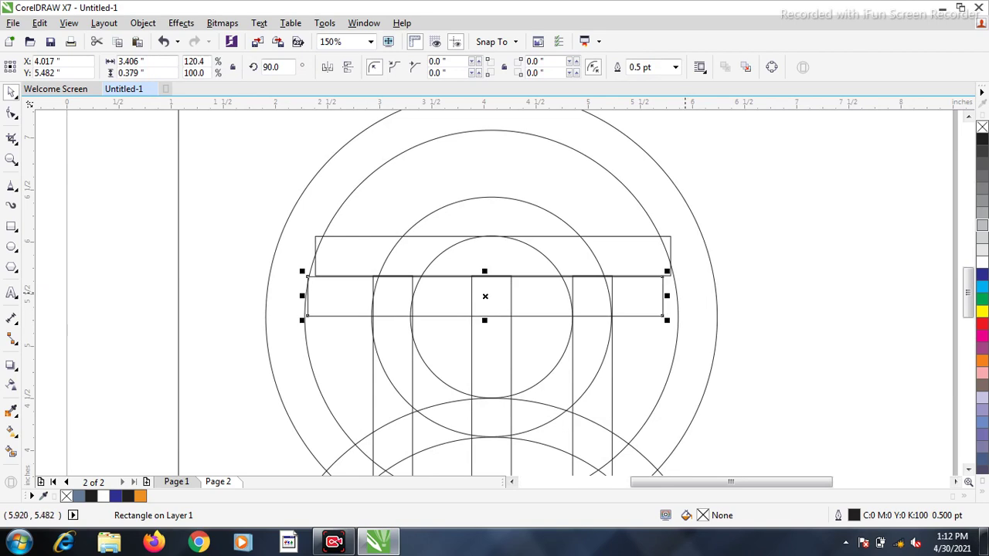
Widen both horizontal strips symmetrically beyond the outer circle, the lower to 6.5 inches and the upper to about 6.4 inches
{"action": "left_click_drag", "start_coordinate": [667, 296], "coordinate": [825, 296]}
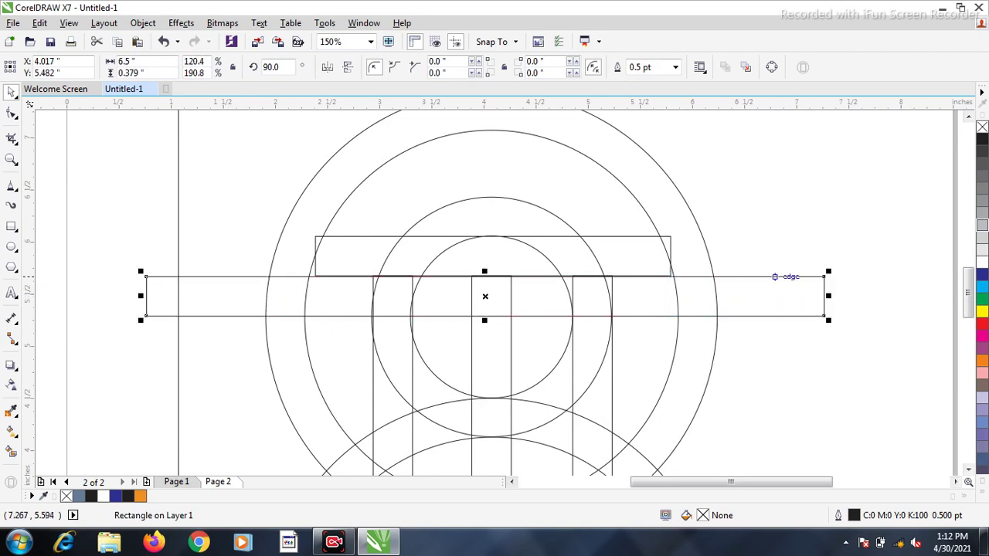
{"action": "left_click", "coordinate": [632, 255]}
{"action": "left_click_drag", "start_coordinate": [671, 255], "coordinate": [833, 246]}
{"action": "scroll", "coordinate": [598, 276], "scroll_direction": "down", "scroll_amount": 2}
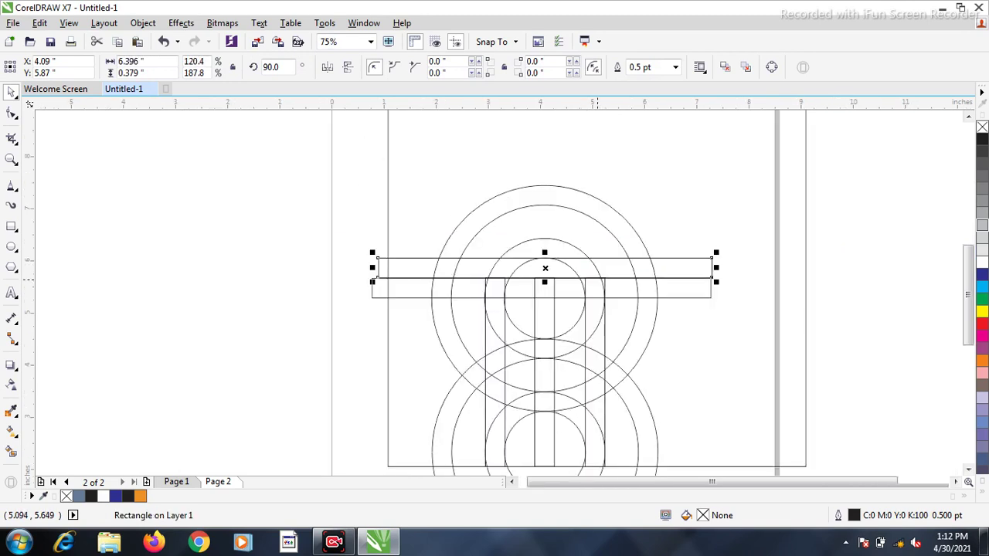
{"action": "left_click", "coordinate": [750, 255]}
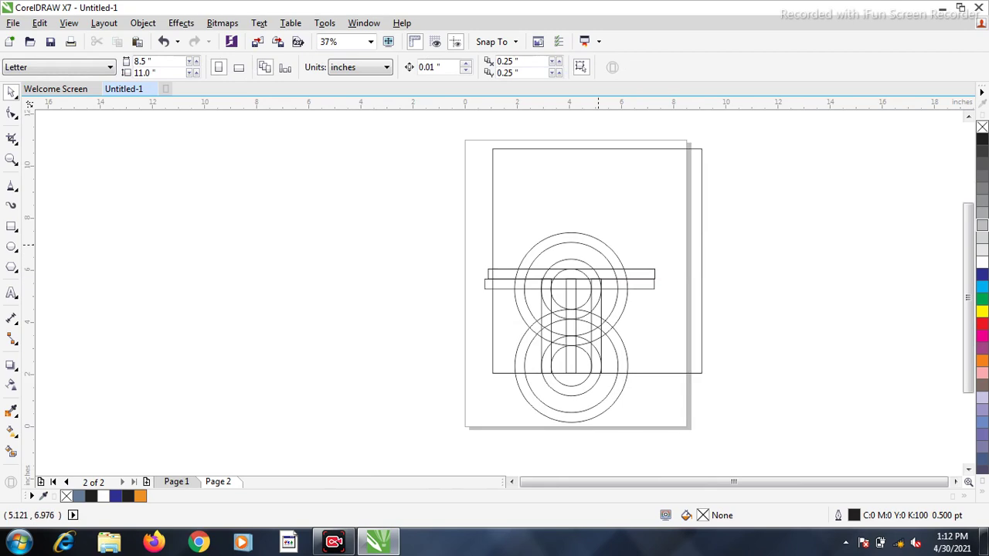
{"action": "scroll", "coordinate": [576, 224], "scroll_direction": "up", "scroll_amount": 1}
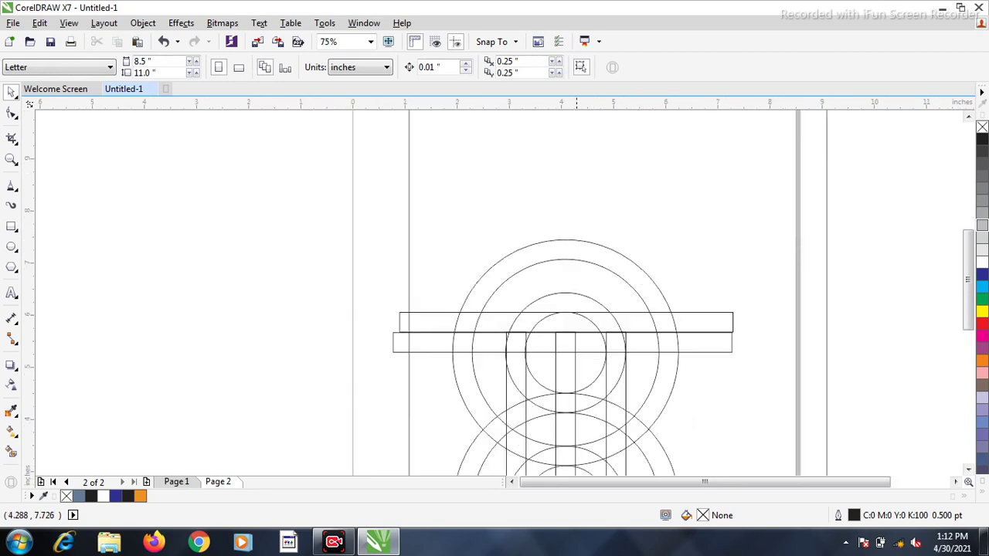
Duplicate the upper horizontal strip up to the top of the second-largest upper circle and nudge the copy 0.06 inches right
{"action": "left_click", "coordinate": [635, 315]}
{"action": "mouse_move", "coordinate": [635, 314]}
{"action": "left_mouse_down"}
{"action": "mouse_move", "coordinate": [621, 264]}
{"action": "mouse_move", "coordinate": [549, 250]}
{"action": "left_mouse_up"}
{"action": "scroll", "coordinate": [583, 269], "scroll_direction": "up", "scroll_amount": 1}
{"action": "scroll", "coordinate": [549, 250], "scroll_direction": "up", "scroll_amount": 3}
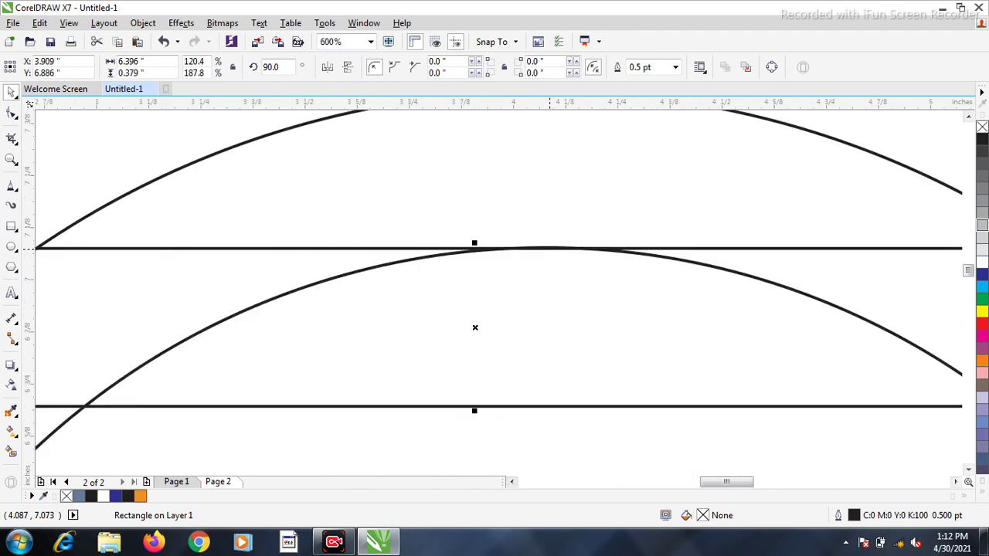
{"action": "scroll", "coordinate": [550, 249], "scroll_direction": "down", "scroll_amount": 3}
{"action": "key", "text": "Right"}
{"action": "key", "text": "Right"}
{"action": "key", "text": "Right"}
{"action": "key", "text": "Right"}
{"action": "key", "text": "Right"}
{"action": "key", "text": "Right"}
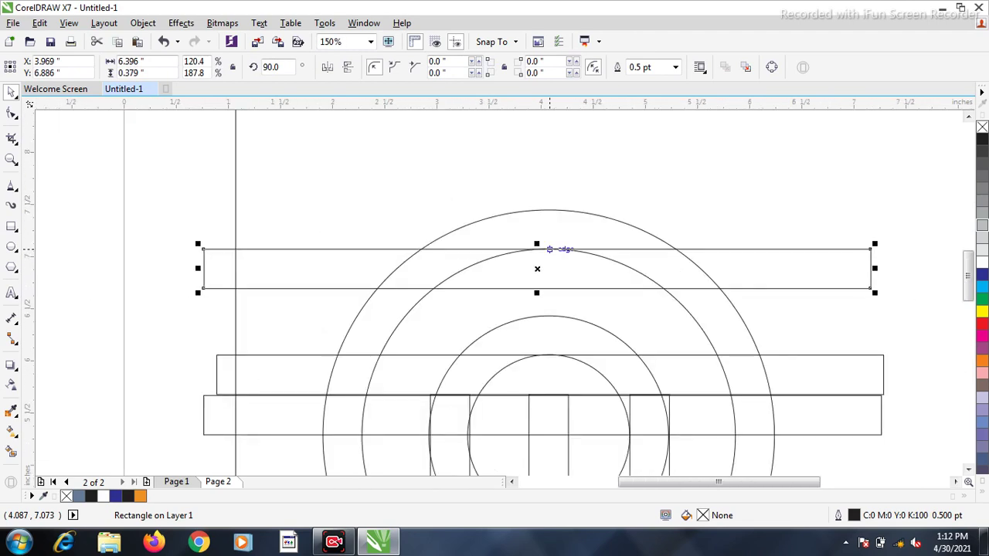
Draw a polygon about 4.7 inches across over the upper circles and set its number of sides to 3
{"action": "scroll", "coordinate": [549, 250], "scroll_direction": "down", "scroll_amount": 1}
{"action": "key", "text": "F6"}
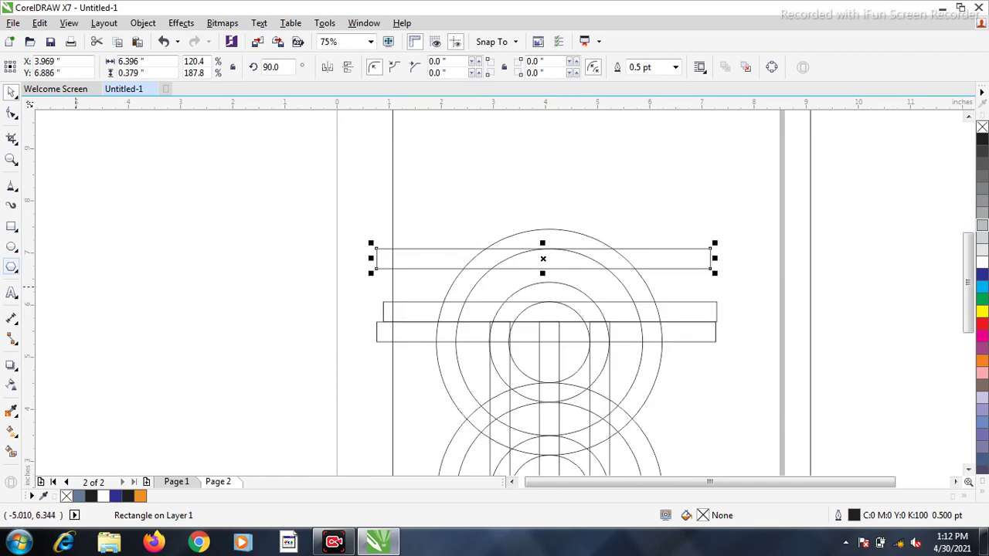
{"action": "key", "text": "y"}
{"action": "left_click_drag", "start_coordinate": [328, 133], "coordinate": [571, 363]}
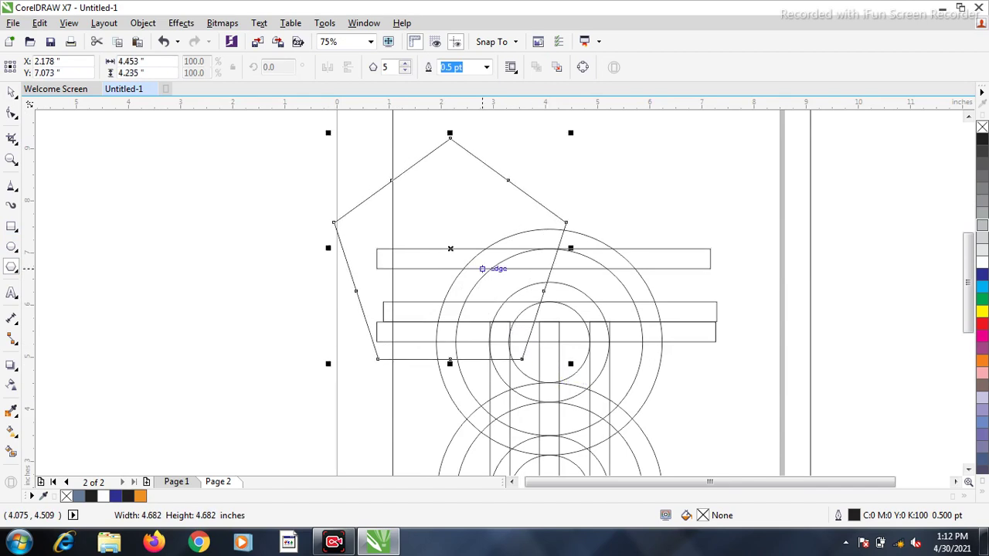
{"action": "left_click", "coordinate": [405, 70]}
{"action": "left_click", "coordinate": [405, 70]}
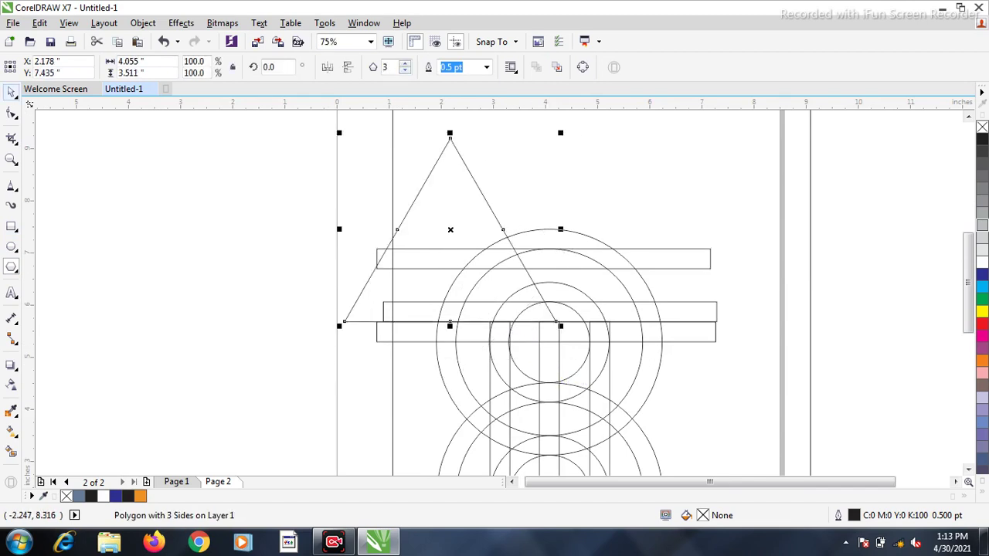
Move the triangle above the upper circles so its base rests on the top of the outermost circle
{"action": "scroll", "coordinate": [415, 275], "scroll_direction": "down", "scroll_amount": 1}
{"action": "scroll", "coordinate": [455, 198], "scroll_direction": "up", "scroll_amount": 1}
{"action": "left_click_drag", "start_coordinate": [411, 307], "coordinate": [512, 221]}
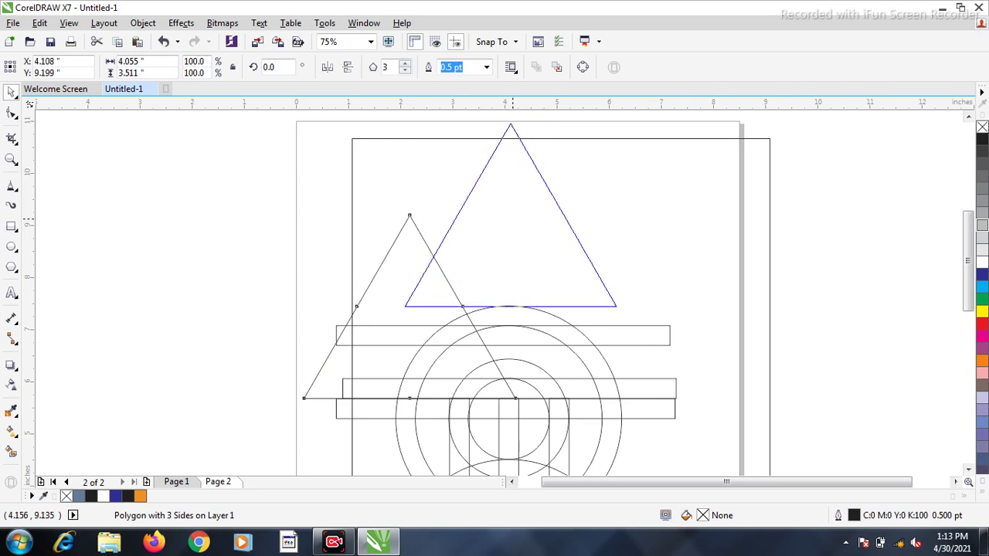
{"action": "scroll", "coordinate": [514, 220], "scroll_direction": "down", "scroll_amount": 1}
{"action": "scroll", "coordinate": [526, 268], "scroll_direction": "up", "scroll_amount": 1}
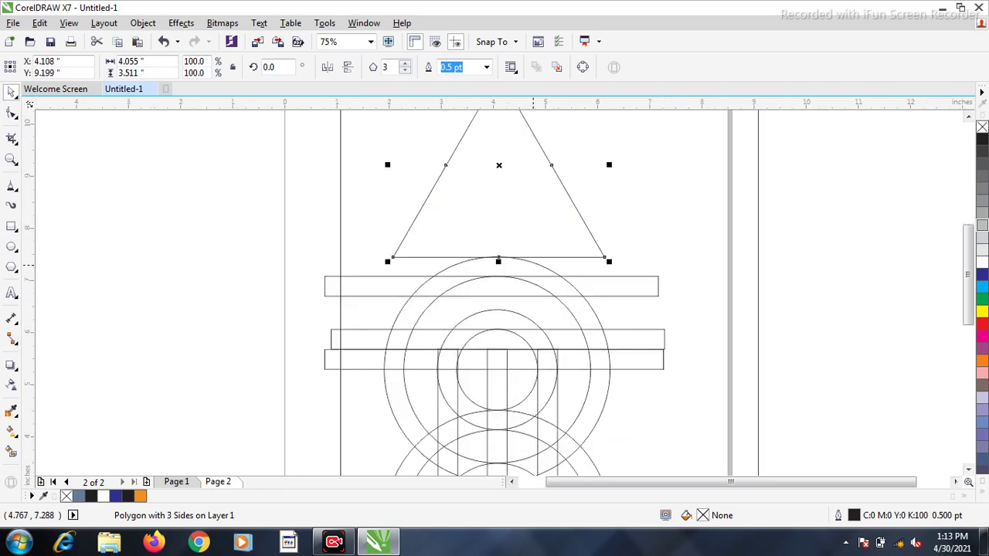
Try to align the triangle and the large surrounding rectangle on a common vertical centre line
{"action": "left_click", "coordinate": [533, 265], "text": "shift"}
{"action": "key", "text": "c"}
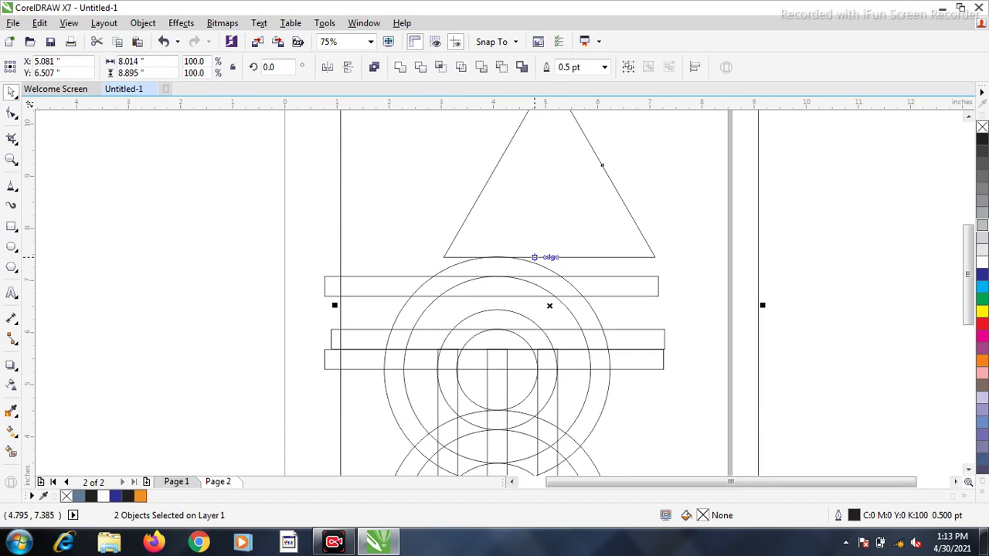
{"action": "scroll", "coordinate": [534, 257], "scroll_direction": "down", "scroll_amount": 1}
Centre the triangle horizontally on the outermost upper circle
{"action": "left_click", "coordinate": [490, 258]}
{"action": "scroll", "coordinate": [490, 258], "scroll_direction": "up", "scroll_amount": 2}
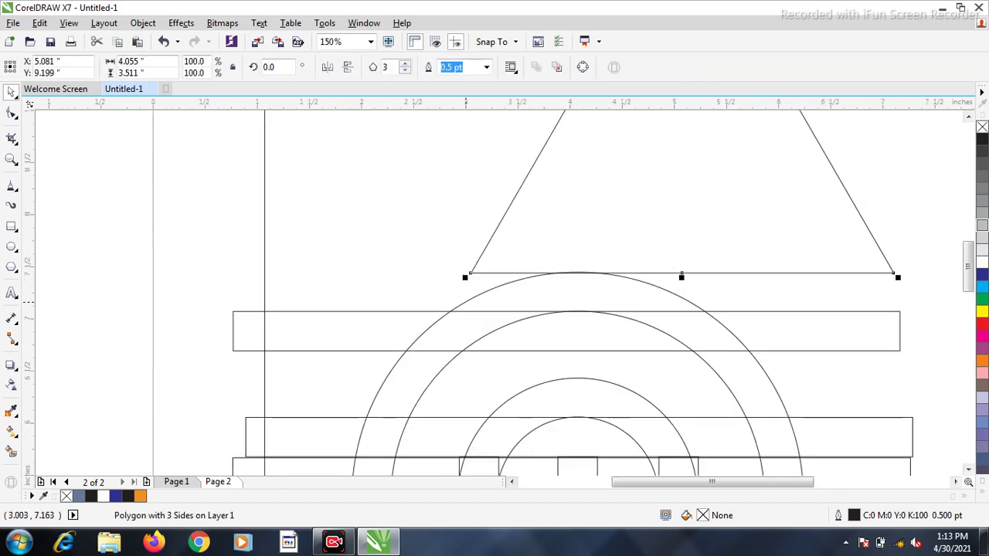
{"action": "left_click", "coordinate": [468, 301]}
{"action": "key", "text": "c"}
{"action": "scroll", "coordinate": [473, 282], "scroll_direction": "down", "scroll_amount": 2}
Stretch the large rectangle's top edge upward past the triangle's apex to slightly above the page's top edge
{"action": "left_click", "coordinate": [732, 275]}
{"action": "left_click", "coordinate": [561, 195]}
{"action": "left_click_drag", "start_coordinate": [528, 187], "coordinate": [532, 174]}
{"action": "left_click", "coordinate": [731, 287]}
{"action": "scroll", "coordinate": [532, 262], "scroll_direction": "up", "scroll_amount": 4}
{"action": "scroll", "coordinate": [510, 251], "scroll_direction": "down", "scroll_amount": 4}
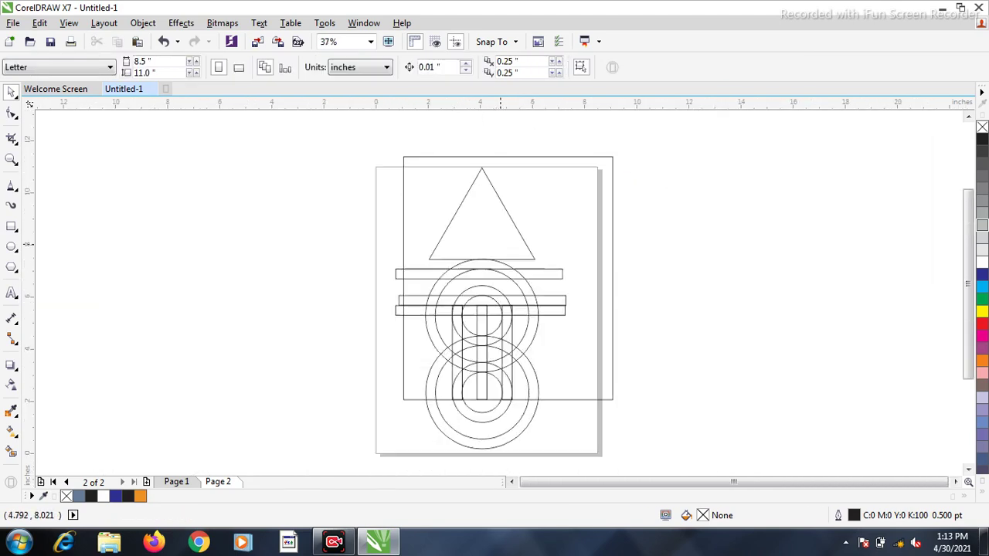
Extend the topmost horizontal strip rightward to the large rectangle's right side, making it about 8.3 inches wide
{"action": "left_click", "coordinate": [538, 274]}
{"action": "scroll", "coordinate": [510, 271], "scroll_direction": "up", "scroll_amount": 2}
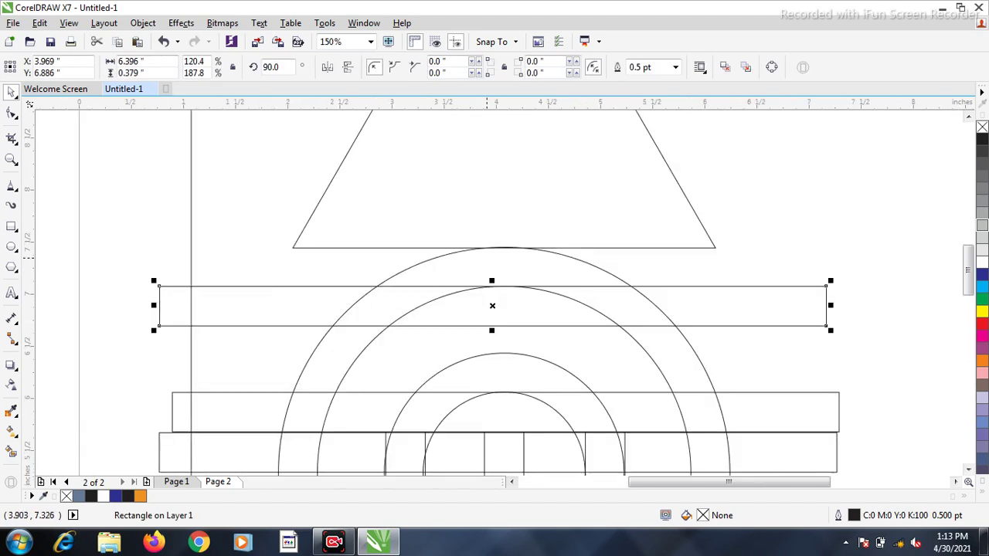
{"action": "scroll", "coordinate": [813, 307], "scroll_direction": "down", "scroll_amount": 2}
{"action": "left_click_drag", "start_coordinate": [706, 310], "coordinate": [804, 306]}
Duplicate the widened strip directly above itself and nudge the copy so its top edge meets the triangle's base
{"action": "scroll", "coordinate": [576, 289], "scroll_direction": "up", "scroll_amount": 2}
{"action": "left_click_drag", "start_coordinate": [599, 331], "coordinate": [592, 287]}
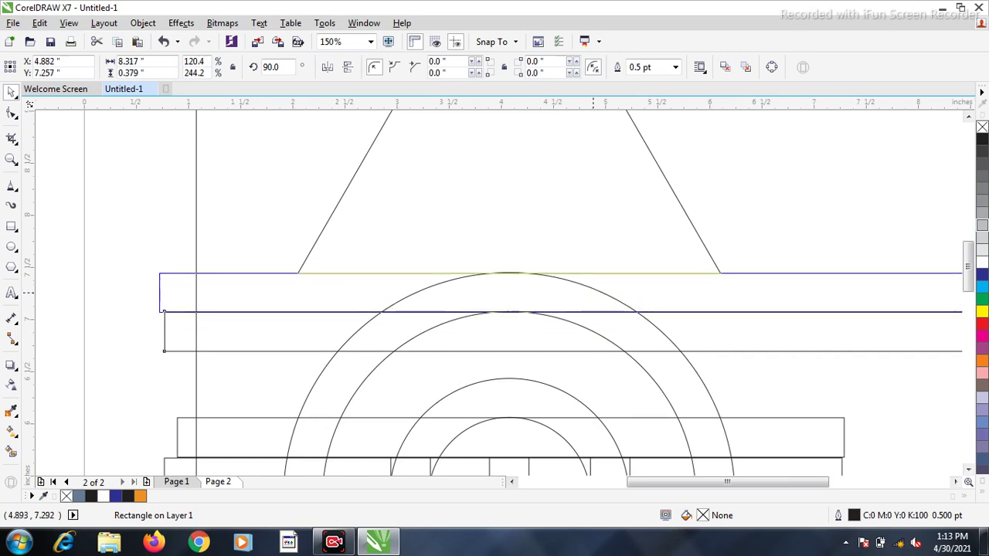
{"action": "scroll", "coordinate": [573, 293], "scroll_direction": "up", "scroll_amount": 4}
{"action": "key", "text": "Down"}
{"action": "key", "text": "Up"}
{"action": "key", "text": "Up"}
{"action": "scroll", "coordinate": [536, 276], "scroll_direction": "down", "scroll_amount": 4}
{"action": "scroll", "coordinate": [463, 253], "scroll_direction": "up", "scroll_amount": 2}
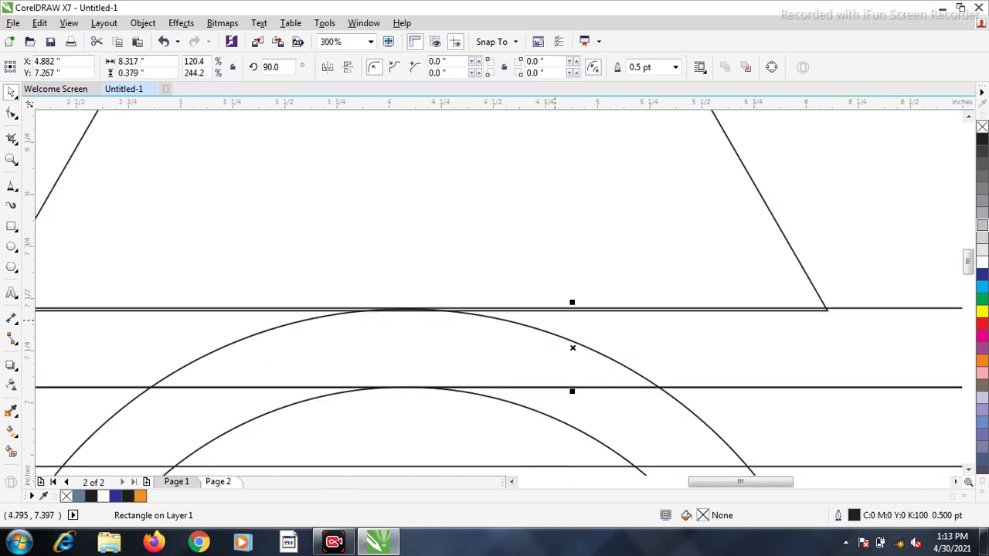
Duplicate the wide strip upward again and adjust the copy so its bottom edge sits on the triangle's base line
{"action": "scroll", "coordinate": [573, 348], "scroll_direction": "down", "scroll_amount": 4}
{"action": "left_click_drag", "start_coordinate": [558, 328], "coordinate": [558, 301]}
{"action": "scroll", "coordinate": [554, 325], "scroll_direction": "up", "scroll_amount": 4}
{"action": "left_click_drag", "start_coordinate": [560, 226], "coordinate": [559, 254]}
{"action": "scroll", "coordinate": [564, 253], "scroll_direction": "up", "scroll_amount": 2}
{"action": "scroll", "coordinate": [564, 255], "scroll_direction": "up", "scroll_amount": 2}
{"action": "left_click_drag", "start_coordinate": [575, 290], "coordinate": [575, 296]}
{"action": "scroll", "coordinate": [575, 296], "scroll_direction": "down", "scroll_amount": 3}
{"action": "scroll", "coordinate": [578, 228], "scroll_direction": "up", "scroll_amount": 1}
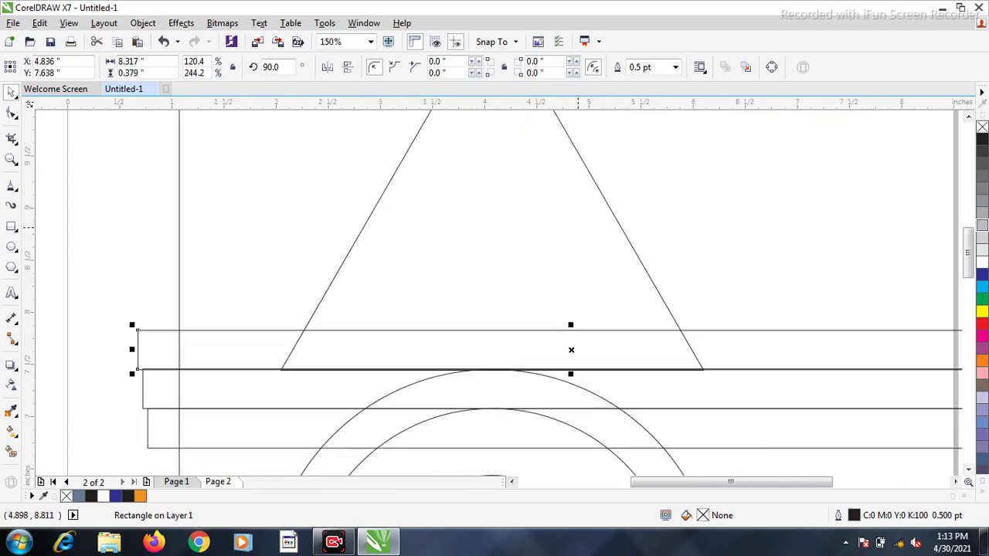
Stack two further copies of the wide strip edge to edge, as the second and third strips above the triangle's base
{"action": "left_click_drag", "start_coordinate": [571, 349], "coordinate": [569, 310]}
{"action": "scroll", "coordinate": [580, 324], "scroll_direction": "up", "scroll_amount": 4}
{"action": "scroll", "coordinate": [571, 284], "scroll_direction": "up", "scroll_amount": 4}
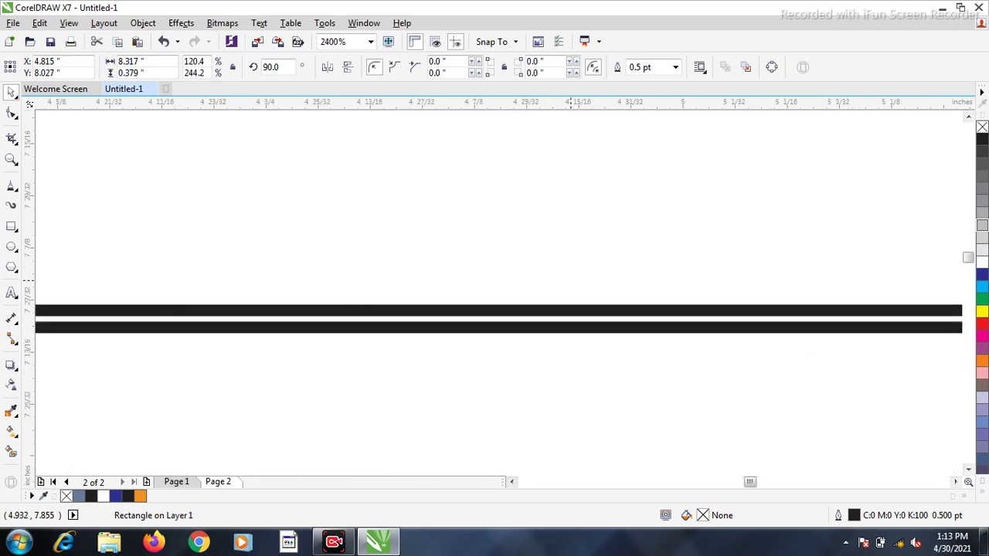
{"action": "scroll", "coordinate": [570, 285], "scroll_direction": "down", "scroll_amount": 8}
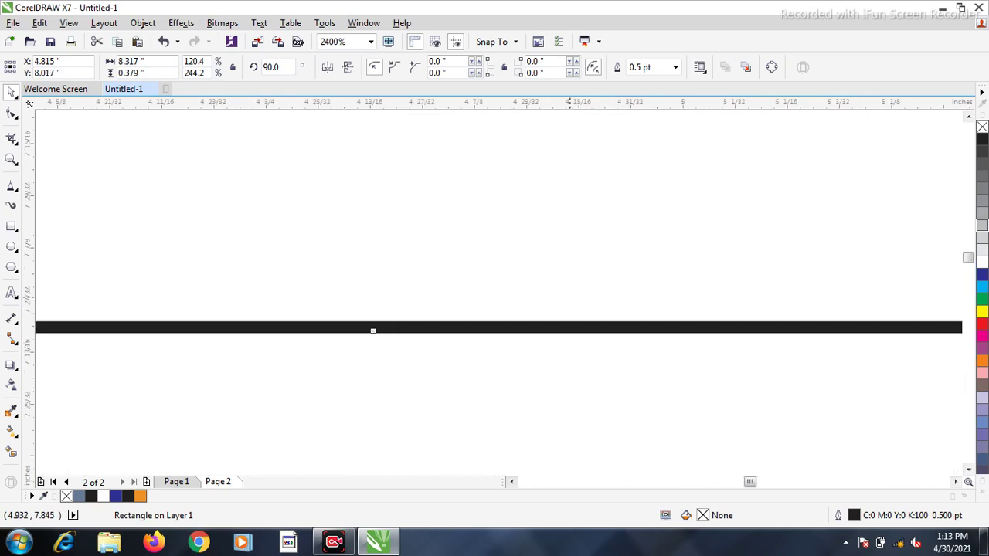
{"action": "left_click_drag", "start_coordinate": [565, 301], "coordinate": [569, 262]}
{"action": "right_click", "coordinate": [569, 262]}
{"action": "scroll", "coordinate": [575, 285], "scroll_direction": "up", "scroll_amount": 3}
{"action": "scroll", "coordinate": [575, 232], "scroll_direction": "up", "scroll_amount": 2}
{"action": "scroll", "coordinate": [575, 232], "scroll_direction": "down", "scroll_amount": 8}
Add the fourth and fifth wide strips above the triangle's base by duplicating upward, nudging the last copy until the edges meet
{"action": "left_click_drag", "start_coordinate": [565, 245], "coordinate": [562, 207]}
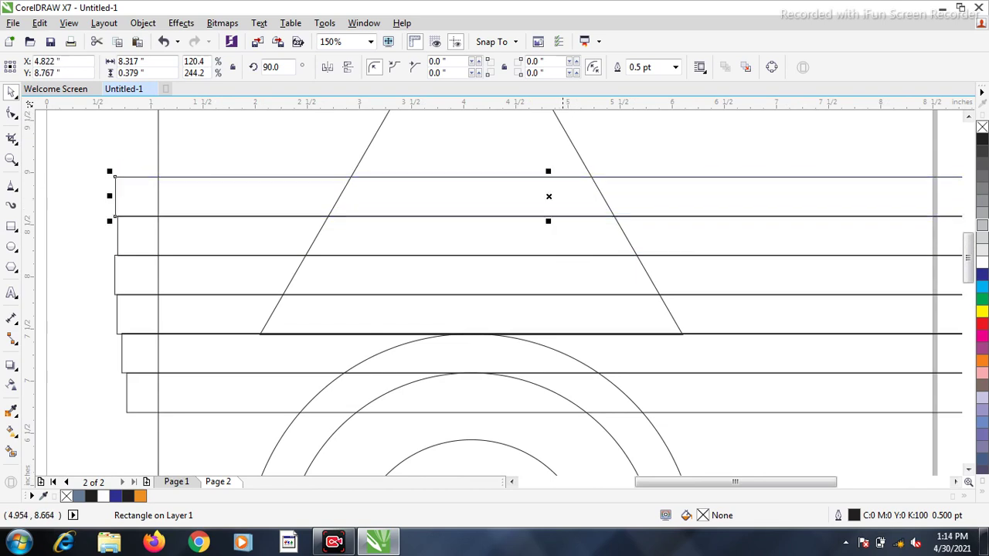
{"action": "scroll", "coordinate": [561, 207], "scroll_direction": "up", "scroll_amount": 3}
{"action": "scroll", "coordinate": [561, 207], "scroll_direction": "down", "scroll_amount": 4}
{"action": "scroll", "coordinate": [501, 371], "scroll_direction": "down", "scroll_amount": 2}
{"action": "scroll", "coordinate": [501, 371], "scroll_direction": "up", "scroll_amount": 2}
{"action": "scroll", "coordinate": [501, 371], "scroll_direction": "down", "scroll_amount": 1}
{"action": "left_click_drag", "start_coordinate": [501, 373], "coordinate": [503, 333]}
{"action": "scroll", "coordinate": [490, 379], "scroll_direction": "up", "scroll_amount": 2}
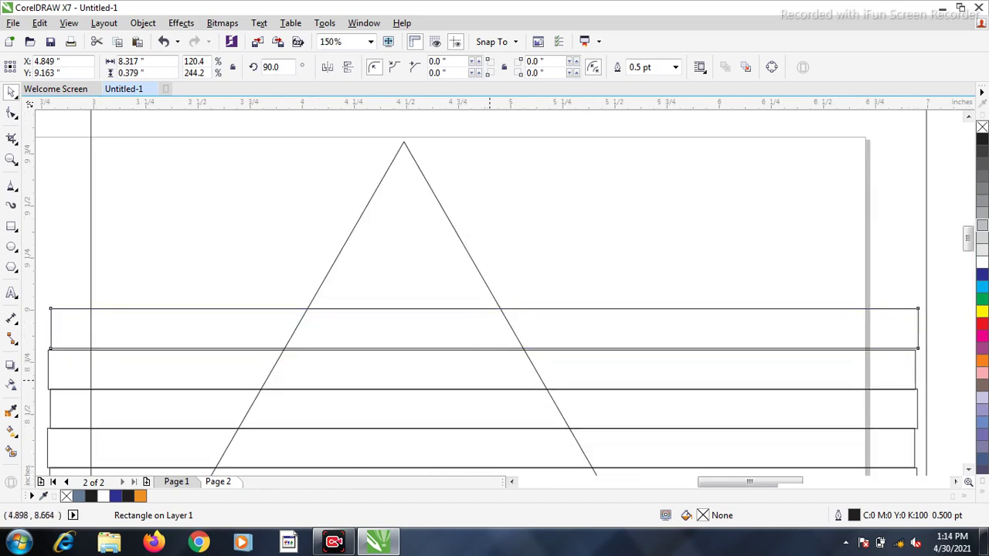
{"action": "key", "text": "Down"}
{"action": "key", "text": "Down"}
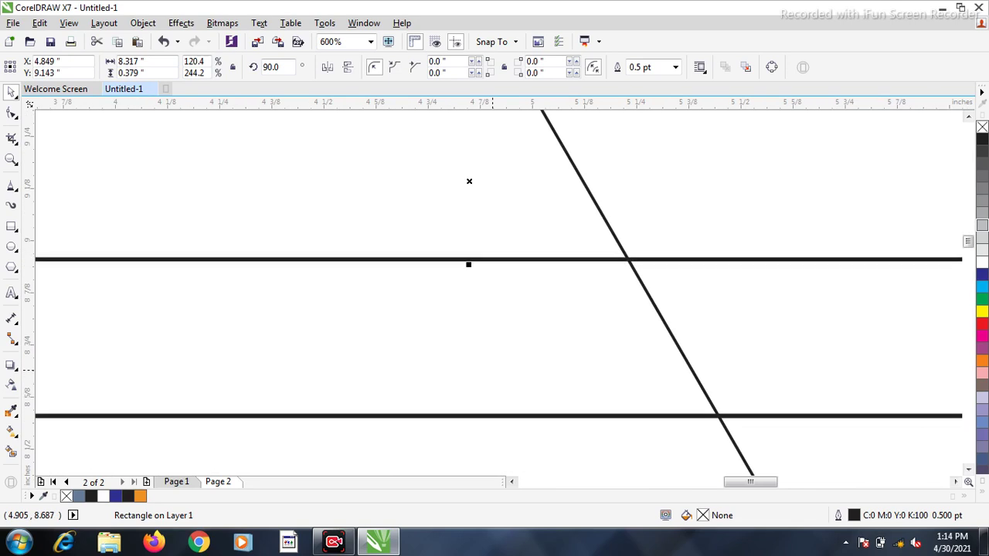
{"action": "scroll", "coordinate": [496, 347], "scroll_direction": "down", "scroll_amount": 3}
{"action": "scroll", "coordinate": [553, 230], "scroll_direction": "down", "scroll_amount": 1}
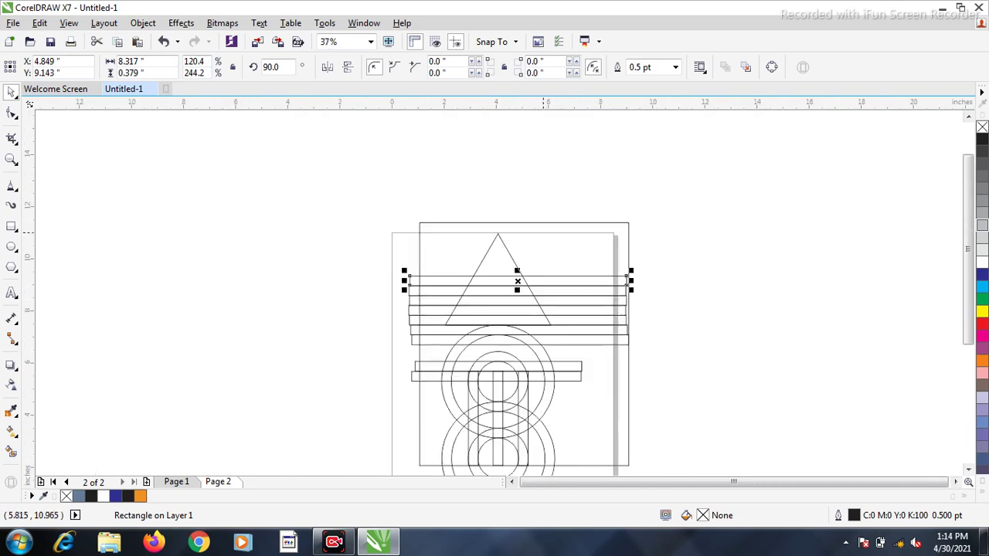
Copy the topmost strip in place, set the copy's rotation to 180 degrees and shorten it from above to about 4.16 inches
{"action": "scroll", "coordinate": [517, 280], "scroll_direction": "up", "scroll_amount": 1}
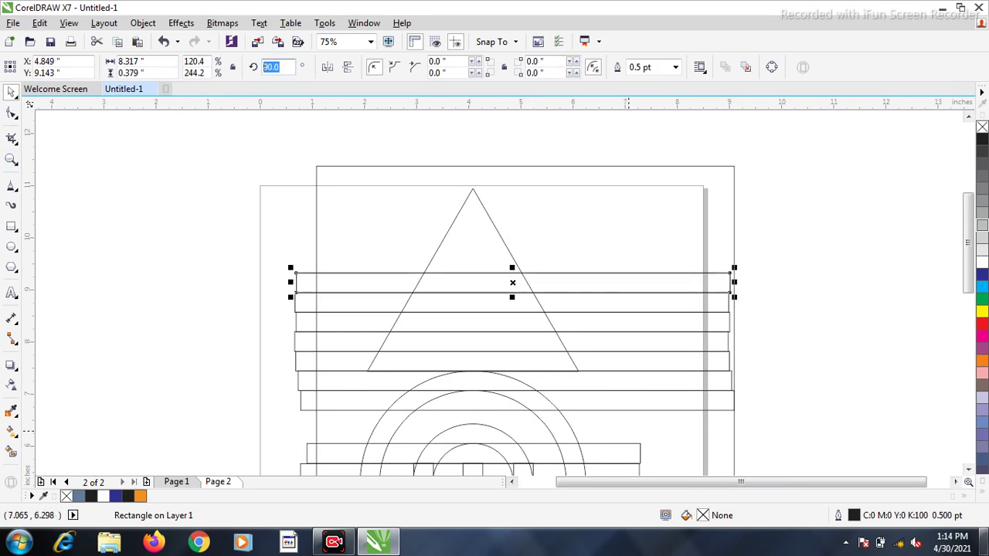
{"action": "key", "text": "Return"}
{"action": "scroll", "coordinate": [444, 339], "scroll_direction": "down", "scroll_amount": 1}
{"action": "left_click_drag", "start_coordinate": [478, 199], "coordinate": [478, 310]}
{"action": "scroll", "coordinate": [478, 310], "scroll_direction": "up", "scroll_amount": 1}
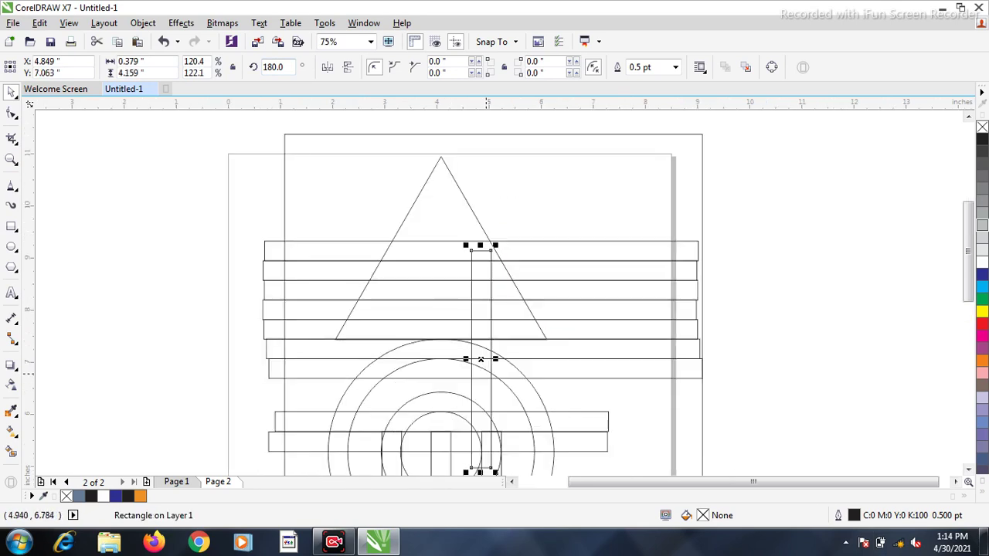
Move the vertical strip up onto the triangle and skew it until it runs parallel to the triangle's right side
{"action": "left_click_drag", "start_coordinate": [480, 359], "coordinate": [432, 242]}
{"action": "scroll", "coordinate": [431, 242], "scroll_direction": "up", "scroll_amount": 1}
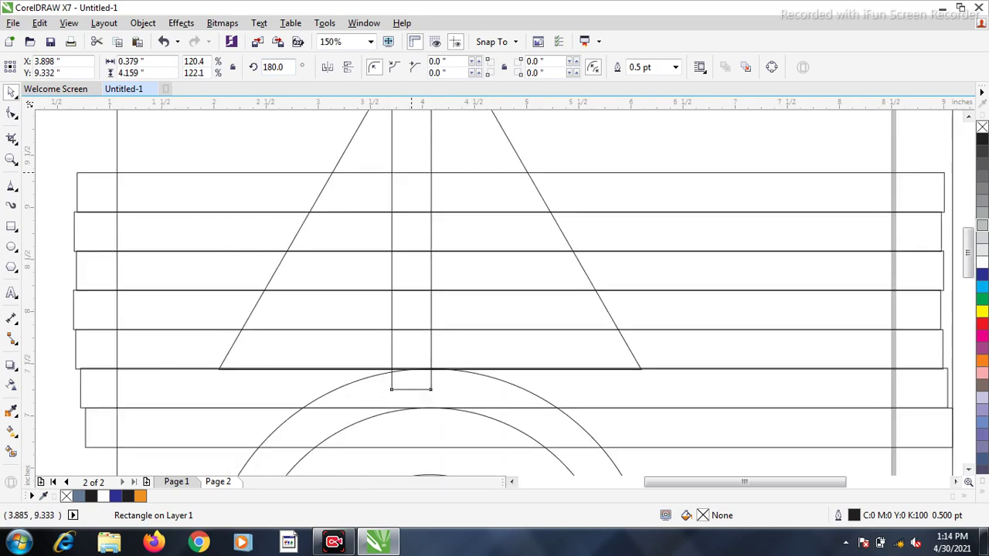
{"action": "left_click_drag", "start_coordinate": [412, 392], "coordinate": [629, 349]}
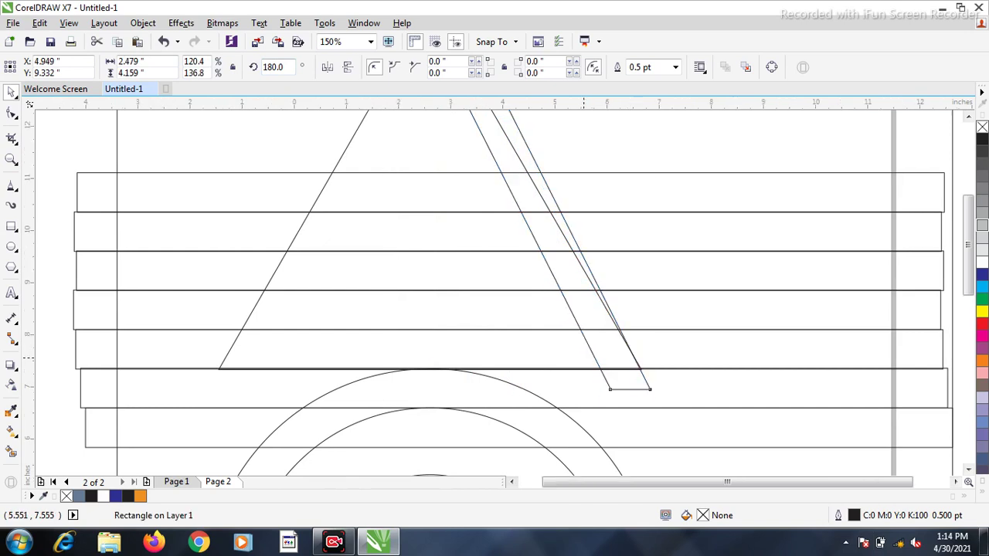
{"action": "scroll", "coordinate": [588, 357], "scroll_direction": "down", "scroll_amount": 1}
{"action": "left_click_drag", "start_coordinate": [552, 148], "coordinate": [537, 147]}
{"action": "scroll", "coordinate": [604, 386], "scroll_direction": "up", "scroll_amount": 1}
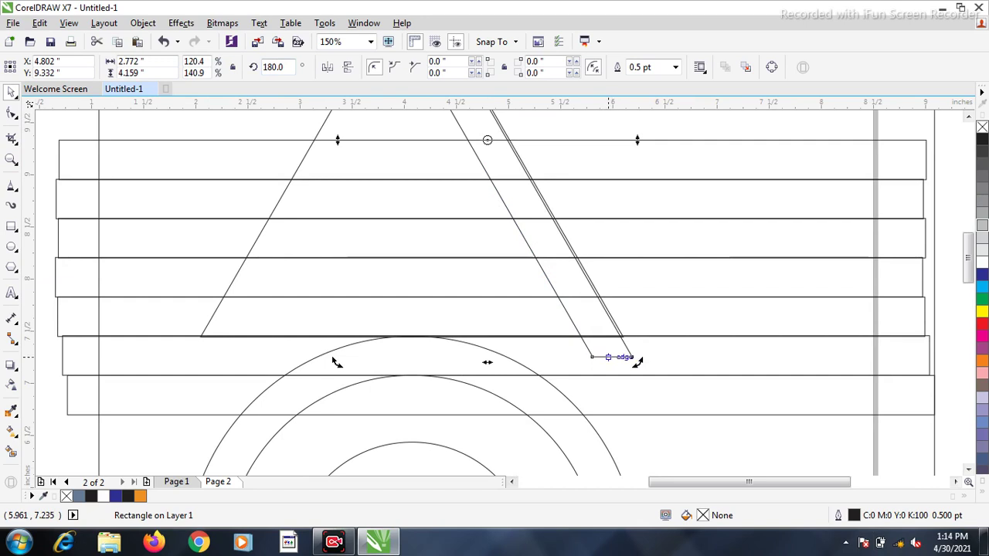
Align the slanted strip's lower outer corner with the triangle's right base corner and fine-tune its skew along the triangle's side
{"action": "scroll", "coordinate": [612, 356], "scroll_direction": "up", "scroll_amount": 1}
{"action": "left_click_drag", "start_coordinate": [613, 353], "coordinate": [596, 305]}
{"action": "scroll", "coordinate": [593, 300], "scroll_direction": "down", "scroll_amount": 2}
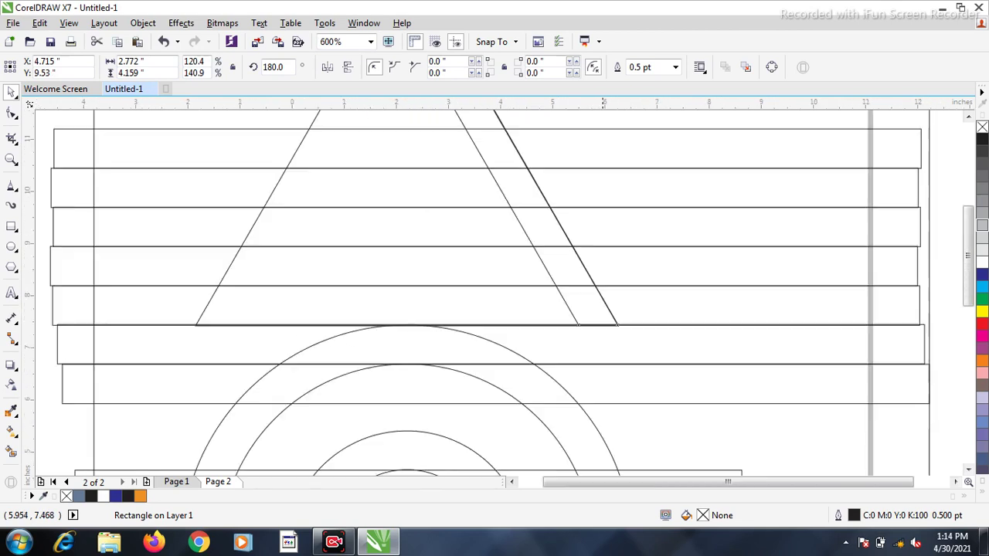
{"action": "scroll", "coordinate": [592, 297], "scroll_direction": "up", "scroll_amount": 3}
{"action": "scroll", "coordinate": [591, 297], "scroll_direction": "down", "scroll_amount": 1}
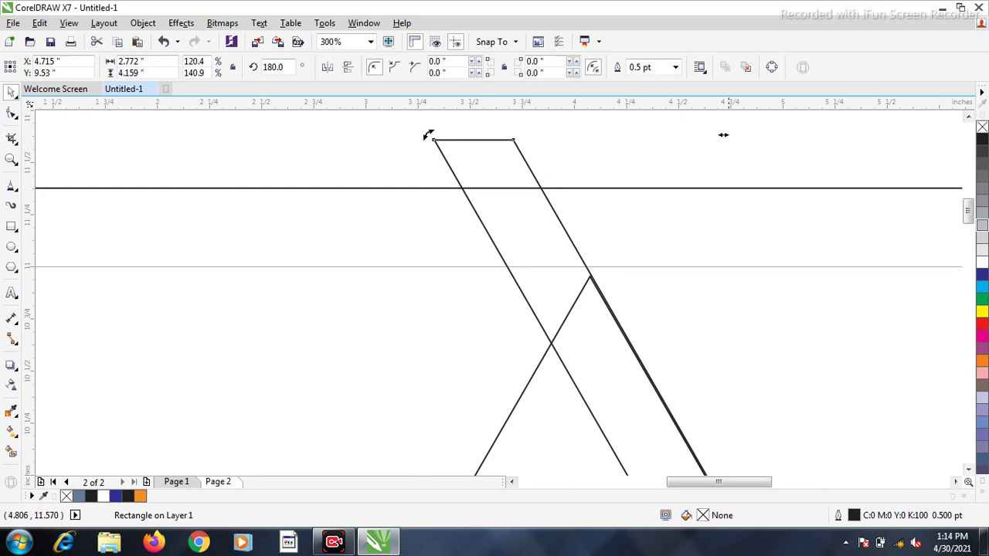
{"action": "left_click_drag", "start_coordinate": [723, 134], "coordinate": [720, 133]}
{"action": "scroll", "coordinate": [636, 126], "scroll_direction": "down", "scroll_amount": 1}
{"action": "scroll", "coordinate": [559, 293], "scroll_direction": "down", "scroll_amount": 3}
{"action": "scroll", "coordinate": [558, 294], "scroll_direction": "up", "scroll_amount": 1}
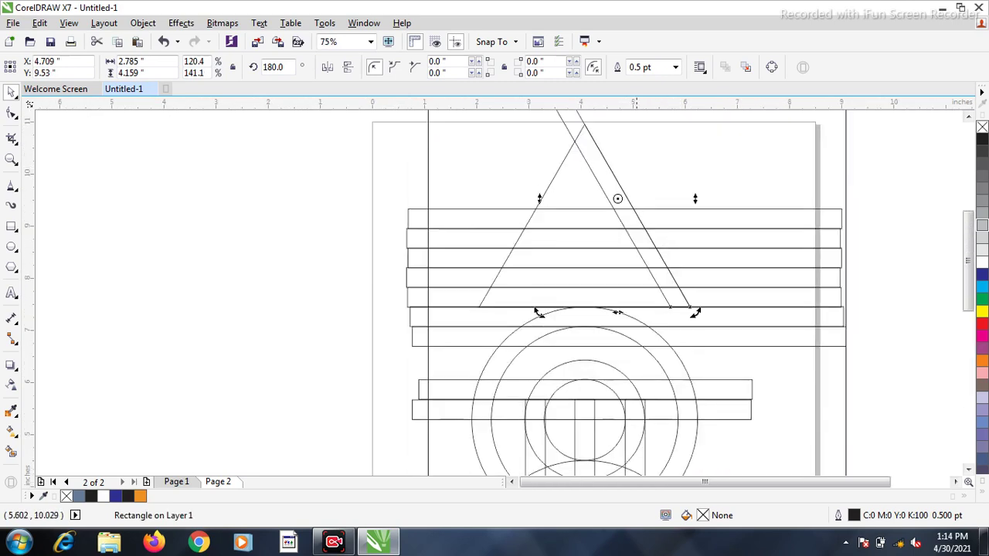
Duplicate the slanted strip leftward so the copy's outer edge coincides with the original strip's inner edge along the triangle's base
{"action": "left_click", "coordinate": [619, 184]}
{"action": "scroll", "coordinate": [619, 184], "scroll_direction": "up", "scroll_amount": 1}
{"action": "left_click_drag", "start_coordinate": [619, 210], "coordinate": [581, 213]}
{"action": "scroll", "coordinate": [700, 401], "scroll_direction": "up", "scroll_amount": 1}
{"action": "scroll", "coordinate": [686, 460], "scroll_direction": "up", "scroll_amount": 1}
{"action": "scroll", "coordinate": [573, 203], "scroll_direction": "down", "scroll_amount": 1}
{"action": "scroll", "coordinate": [651, 312], "scroll_direction": "up", "scroll_amount": 1}
{"action": "scroll", "coordinate": [677, 328], "scroll_direction": "up", "scroll_amount": 1}
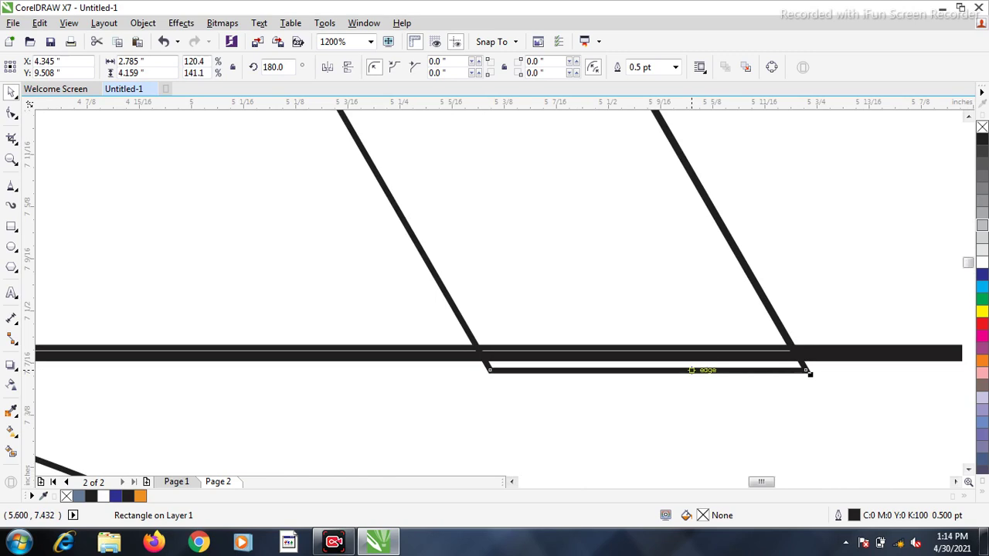
{"action": "scroll", "coordinate": [677, 328], "scroll_direction": "down", "scroll_amount": 1}
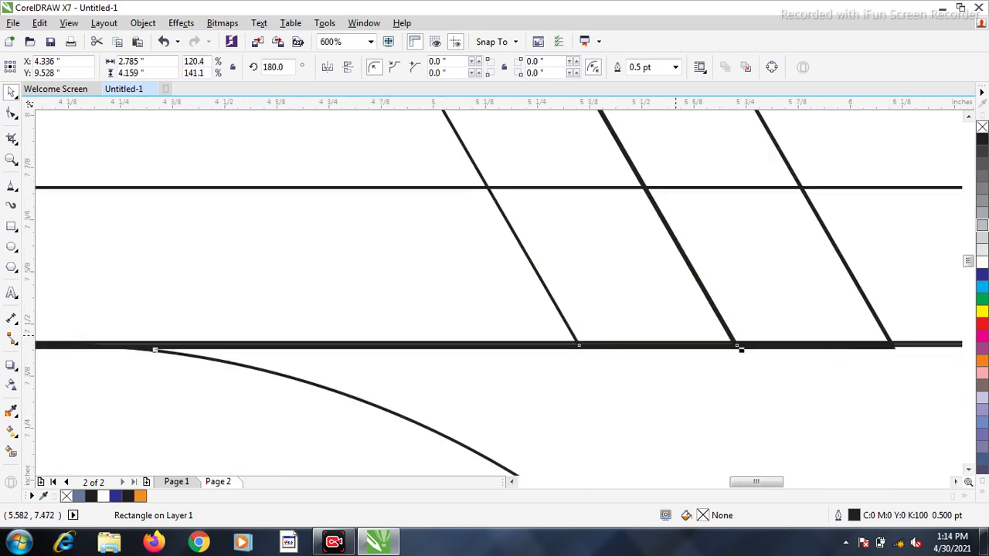
Add the second and third slanted copies to the left, each sharing an edge with the previous strip
{"action": "left_click_drag", "start_coordinate": [740, 350], "coordinate": [583, 349]}
{"action": "left_click_drag", "start_coordinate": [520, 331], "coordinate": [520, 330]}
{"action": "scroll", "coordinate": [520, 331], "scroll_direction": "down", "scroll_amount": 2}
{"action": "scroll", "coordinate": [643, 315], "scroll_direction": "up", "scroll_amount": 2}
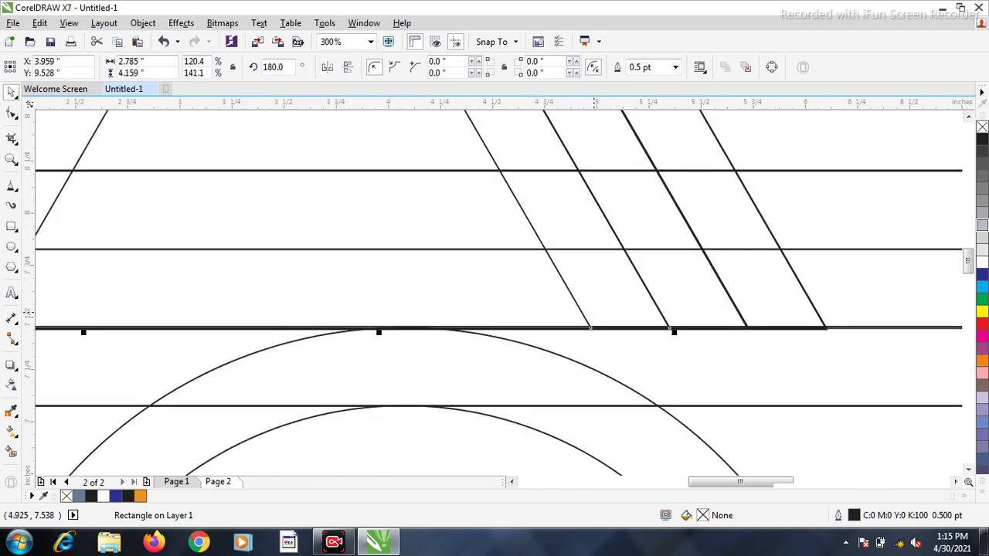
{"action": "left_click_drag", "start_coordinate": [643, 313], "coordinate": [486, 313]}
{"action": "right_click", "coordinate": [485, 313]}
Continue the row leftward with the fourth and fifth slanted copies, keeping neighbouring edges coincident
{"action": "scroll", "coordinate": [531, 345], "scroll_direction": "up", "scroll_amount": 2}
{"action": "scroll", "coordinate": [630, 286], "scroll_direction": "down", "scroll_amount": 3}
{"action": "scroll", "coordinate": [513, 277], "scroll_direction": "up", "scroll_amount": 1}
{"action": "left_click_drag", "start_coordinate": [707, 265], "coordinate": [552, 265]}
{"action": "scroll", "coordinate": [551, 265], "scroll_direction": "down", "scroll_amount": 1}
{"action": "scroll", "coordinate": [501, 267], "scroll_direction": "up", "scroll_amount": 1}
{"action": "left_click_drag", "start_coordinate": [630, 135], "coordinate": [470, 137]}
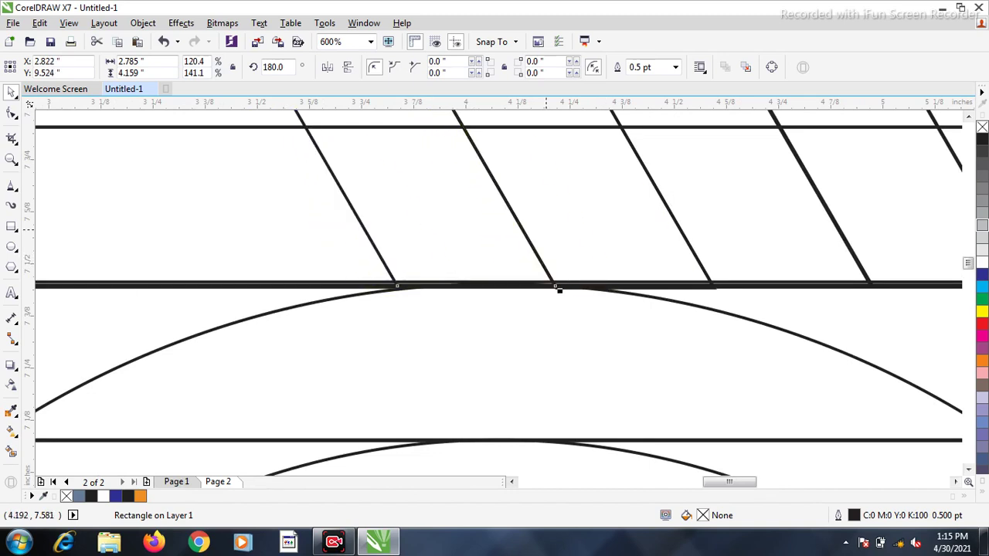
Place the sixth and seventh slanted copies edge to edge, heading toward the triangle's left base corner
{"action": "scroll", "coordinate": [470, 137], "scroll_direction": "down", "scroll_amount": 2}
{"action": "scroll", "coordinate": [470, 136], "scroll_direction": "up", "scroll_amount": 1}
{"action": "left_click_drag", "start_coordinate": [607, 236], "coordinate": [531, 239]}
{"action": "scroll", "coordinate": [532, 238], "scroll_direction": "down", "scroll_amount": 2}
{"action": "scroll", "coordinate": [532, 238], "scroll_direction": "up", "scroll_amount": 1}
{"action": "left_click_drag", "start_coordinate": [597, 259], "coordinate": [518, 259]}
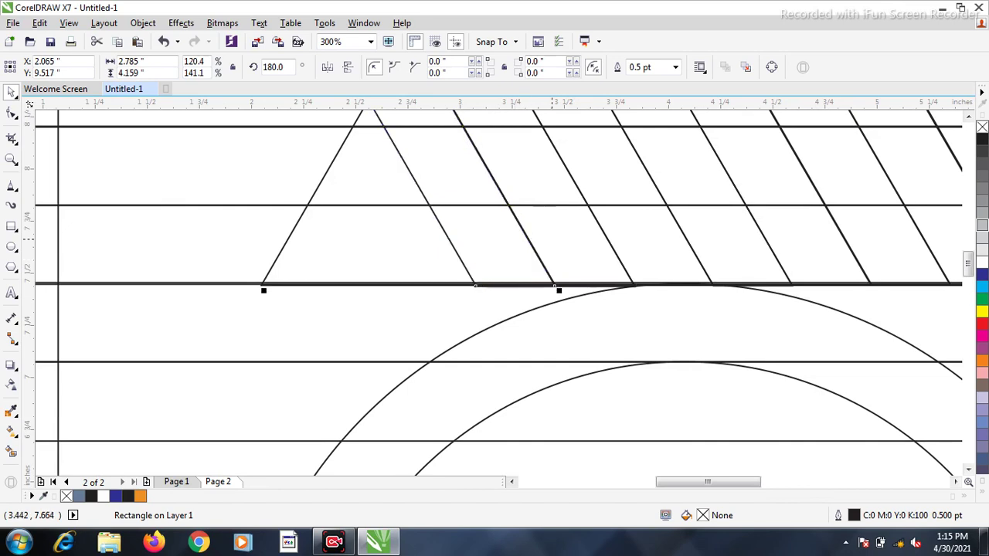
Add the eighth slanted copy to the left and fine-tune its lower corner against the neighbouring strip
{"action": "scroll", "coordinate": [518, 259], "scroll_direction": "down", "scroll_amount": 1}
{"action": "scroll", "coordinate": [519, 259], "scroll_direction": "up", "scroll_amount": 2}
{"action": "left_click_drag", "start_coordinate": [562, 296], "coordinate": [405, 298]}
{"action": "scroll", "coordinate": [405, 297], "scroll_direction": "down", "scroll_amount": 1}
{"action": "scroll", "coordinate": [463, 294], "scroll_direction": "up", "scroll_amount": 3}
{"action": "left_click_drag", "start_coordinate": [854, 309], "coordinate": [850, 298]}
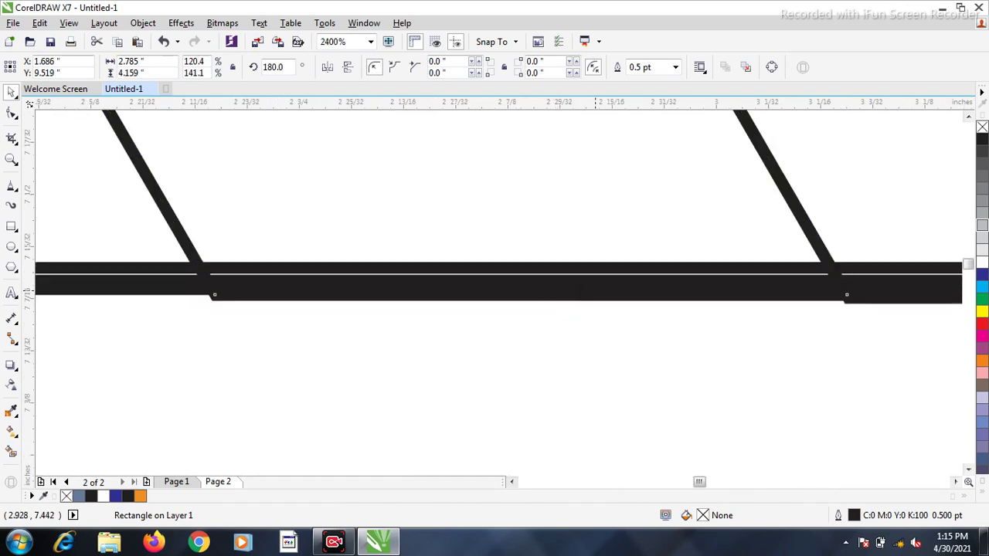
{"action": "scroll", "coordinate": [847, 294], "scroll_direction": "up", "scroll_amount": 1}
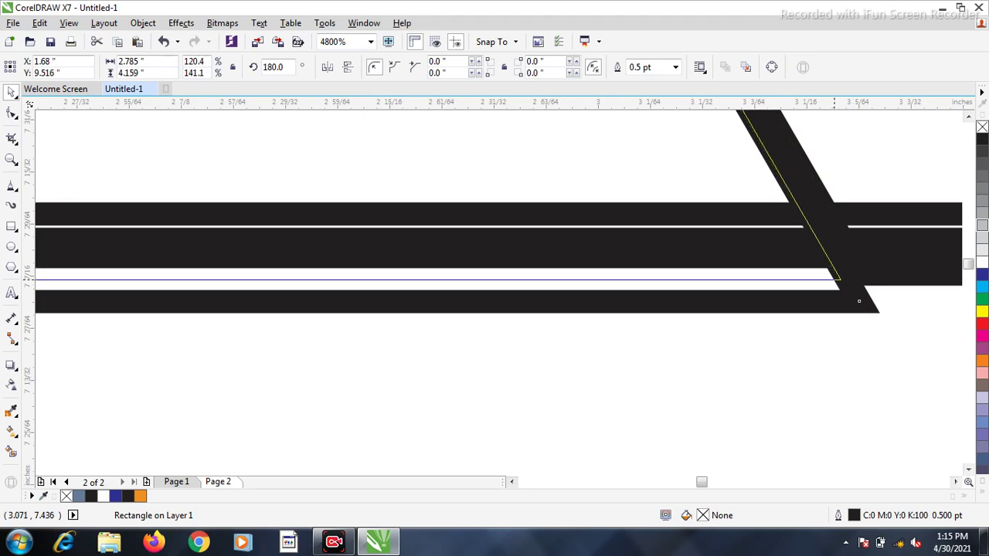
{"action": "mouse_move", "coordinate": [844, 282]}
{"action": "left_mouse_down"}
{"action": "mouse_move", "coordinate": [841, 270]}
{"action": "mouse_move", "coordinate": [840, 278]}
{"action": "left_mouse_up"}
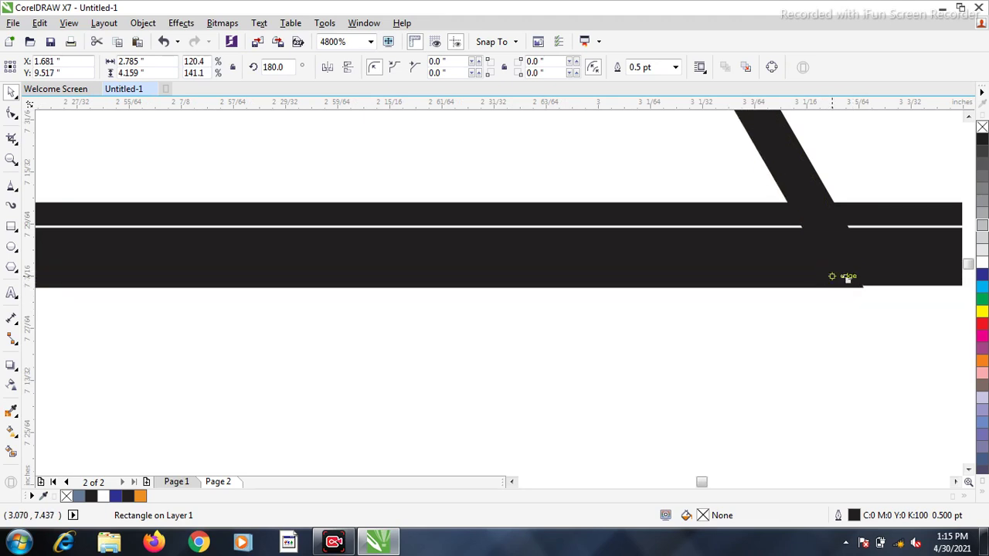
{"action": "scroll", "coordinate": [844, 279], "scroll_direction": "up", "scroll_amount": 3}
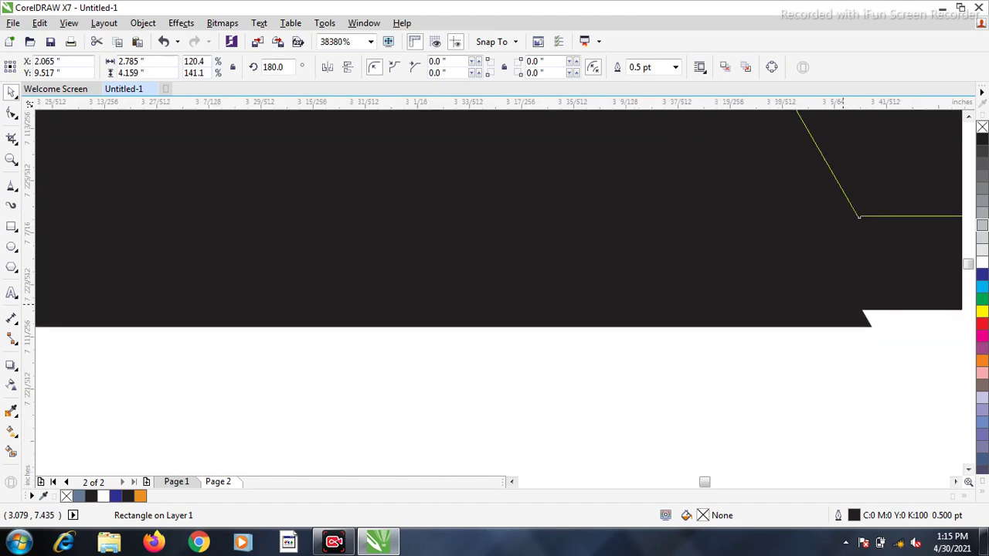
{"action": "left_click_drag", "start_coordinate": [859, 217], "coordinate": [854, 205]}
{"action": "scroll", "coordinate": [853, 206], "scroll_direction": "down", "scroll_amount": 10}
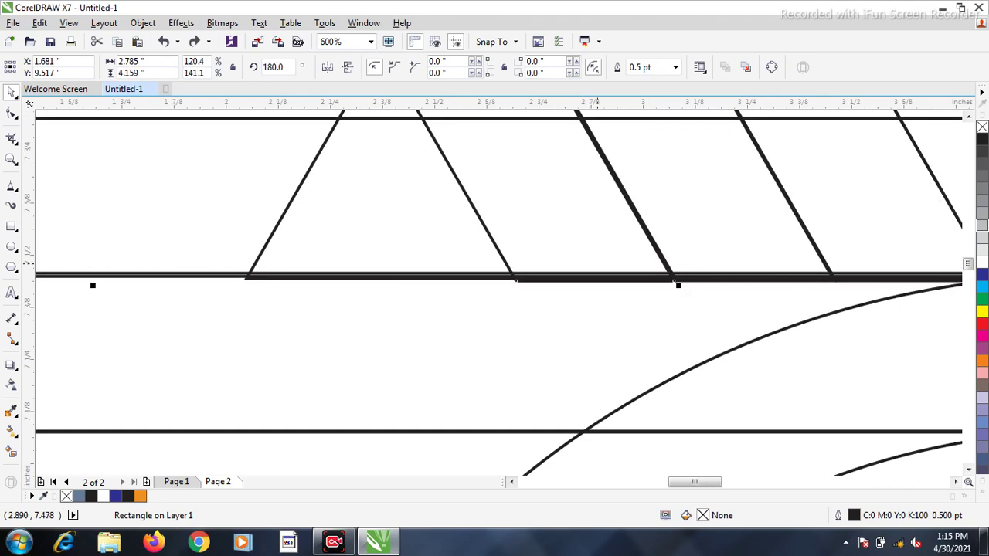
Duplicate the ninth and tenth slanted strips leftward across the triangle's left base corner, matching the adjoining edges
{"action": "left_click_drag", "start_coordinate": [602, 281], "coordinate": [446, 283]}
{"action": "scroll", "coordinate": [583, 278], "scroll_direction": "up", "scroll_amount": 3}
{"action": "left_click_drag", "start_coordinate": [815, 300], "coordinate": [645, 296]}
{"action": "scroll", "coordinate": [783, 289], "scroll_direction": "down", "scroll_amount": 1}
{"action": "scroll", "coordinate": [750, 274], "scroll_direction": "up", "scroll_amount": 1}
{"action": "scroll", "coordinate": [769, 298], "scroll_direction": "down", "scroll_amount": 4}
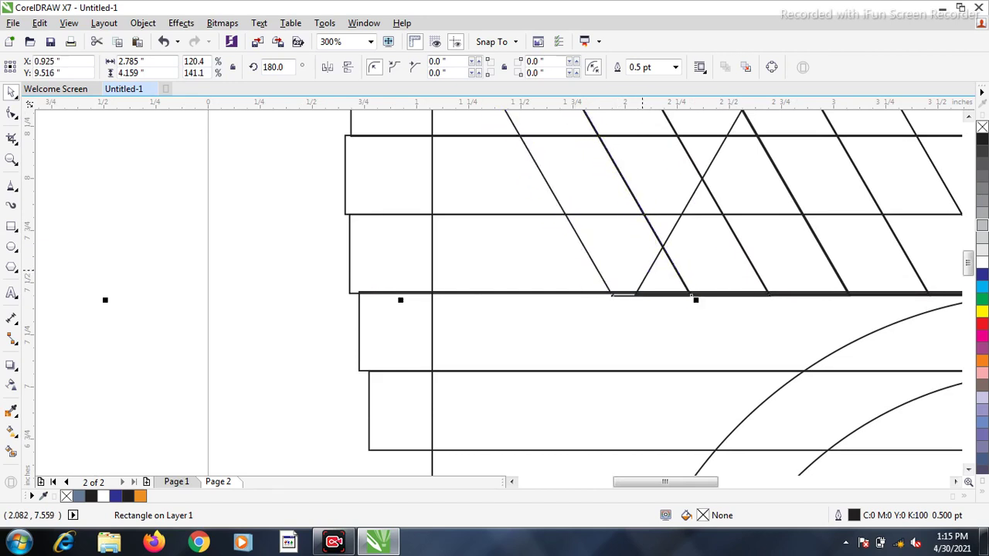
{"action": "scroll", "coordinate": [645, 296], "scroll_direction": "up", "scroll_amount": 1}
{"action": "scroll", "coordinate": [743, 305], "scroll_direction": "up", "scroll_amount": 3}
{"action": "scroll", "coordinate": [813, 314], "scroll_direction": "down", "scroll_amount": 3}
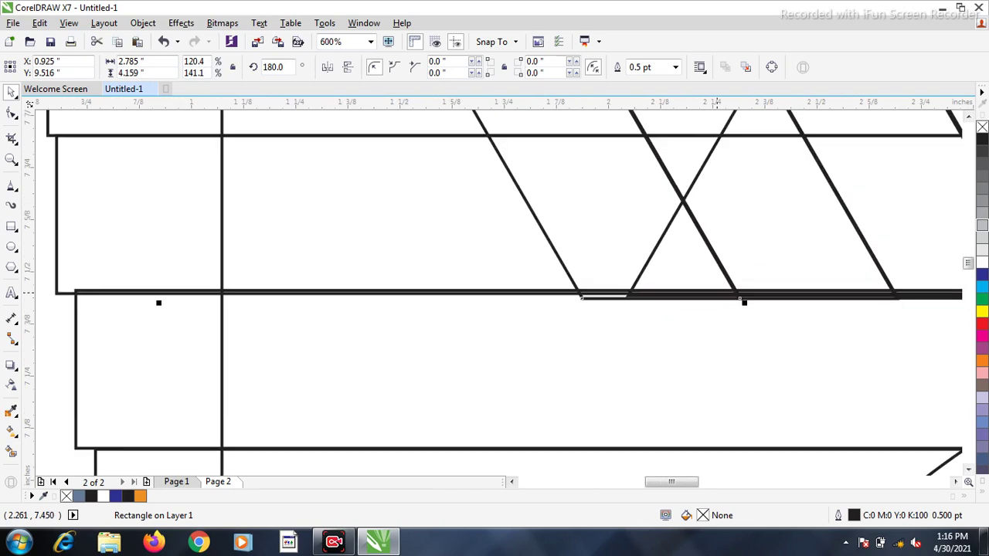
Add the eleventh slanted copy beyond the triangle's left corner and align its lower corner precisely with the adjacent strip
{"action": "left_click_drag", "start_coordinate": [684, 294], "coordinate": [603, 293]}
{"action": "left_click_drag", "start_coordinate": [728, 293], "coordinate": [728, 293]}
{"action": "scroll", "coordinate": [657, 296], "scroll_direction": "up", "scroll_amount": 4}
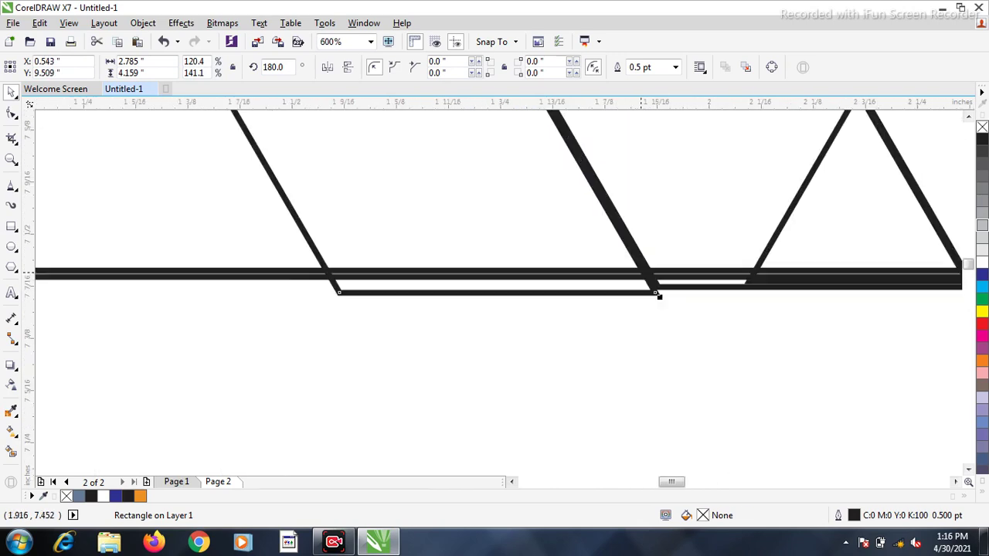
{"action": "left_click_drag", "start_coordinate": [704, 353], "coordinate": [715, 329]}
{"action": "scroll", "coordinate": [726, 317], "scroll_direction": "up", "scroll_amount": 2}
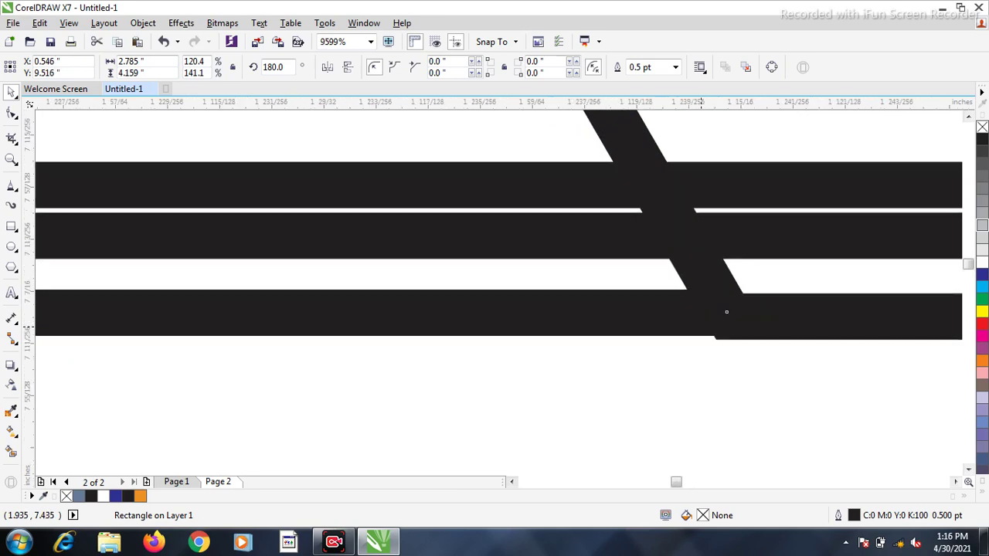
{"action": "left_click_drag", "start_coordinate": [751, 299], "coordinate": [756, 312]}
{"action": "scroll", "coordinate": [756, 311], "scroll_direction": "down", "scroll_amount": 7}
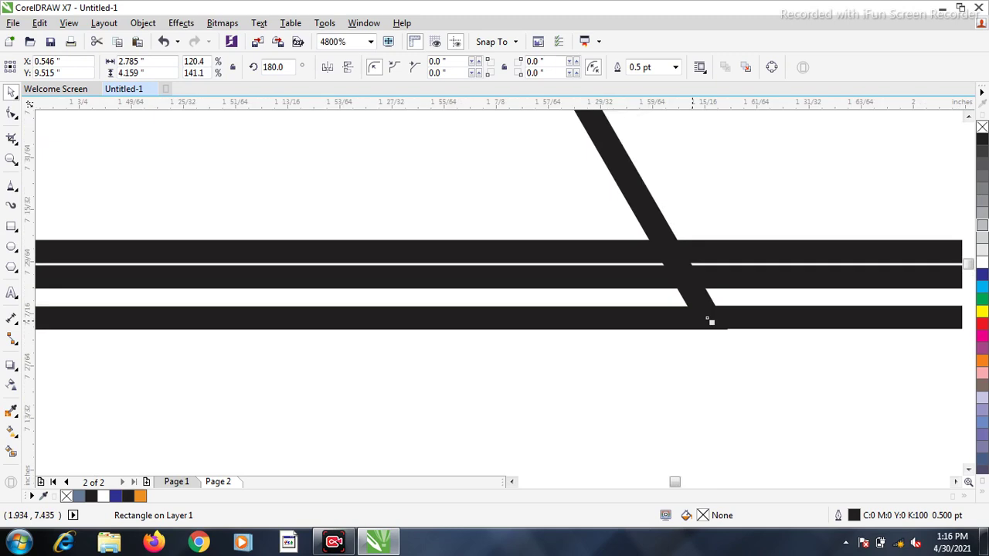
{"action": "scroll", "coordinate": [691, 319], "scroll_direction": "down", "scroll_amount": 2}
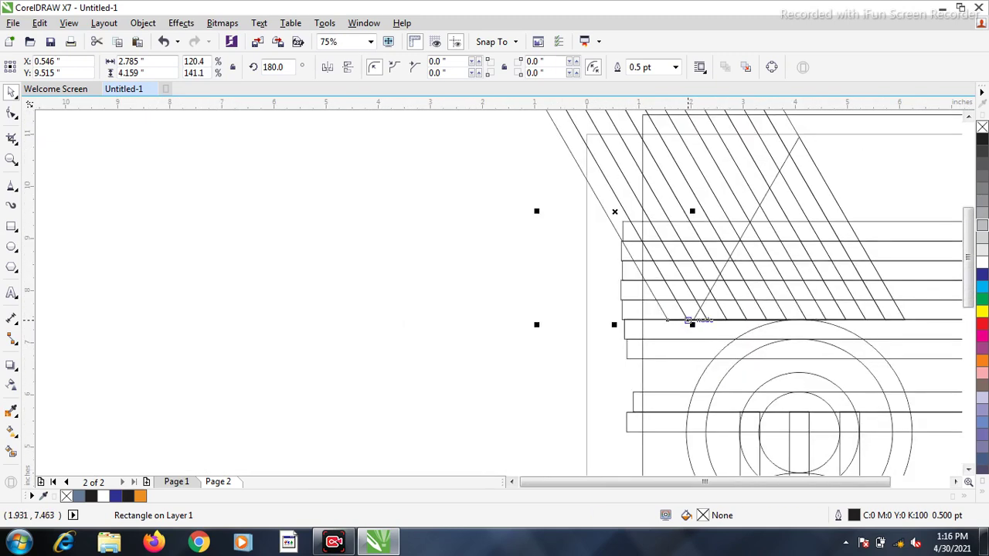
Select all the slanted strips together with the triangle and group them
{"action": "left_click", "coordinate": [562, 152]}
{"action": "left_click_drag", "start_coordinate": [735, 276], "coordinate": [813, 327]}
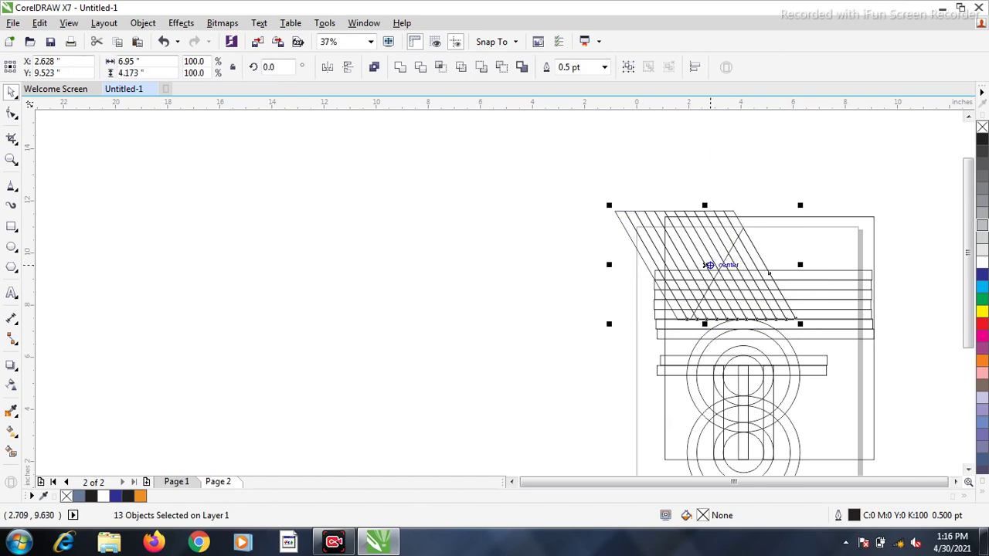
{"action": "key", "text": "ctrl+g"}
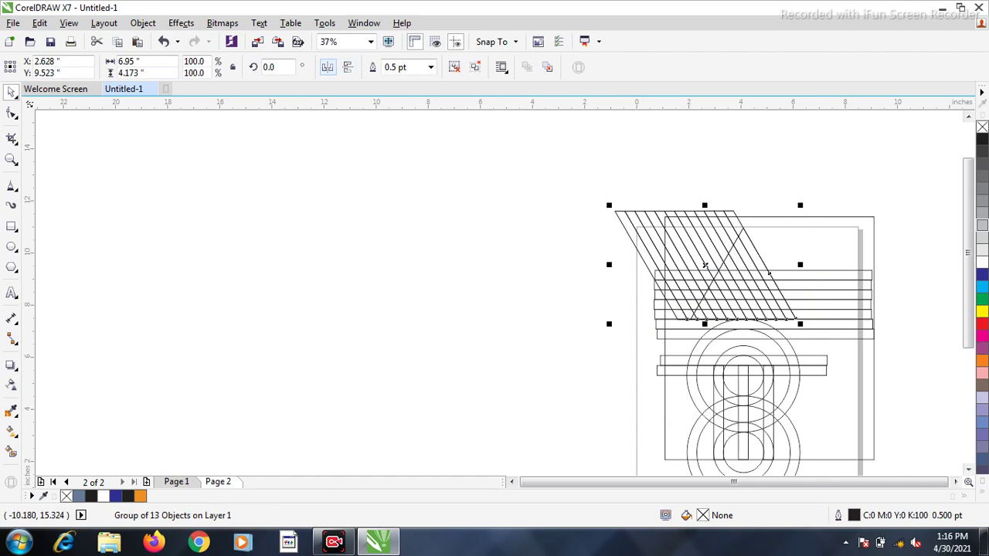
Mirror a copy of the group horizontally, move it right and nudge it until its outer strip follows the triangle's left side
{"action": "left_click", "coordinate": [328, 67]}
{"action": "scroll", "coordinate": [758, 301], "scroll_direction": "up", "scroll_amount": 1}
{"action": "left_click_drag", "start_coordinate": [650, 232], "coordinate": [803, 229]}
{"action": "scroll", "coordinate": [736, 244], "scroll_direction": "up", "scroll_amount": 1}
{"action": "scroll", "coordinate": [735, 243], "scroll_direction": "up", "scroll_amount": 6}
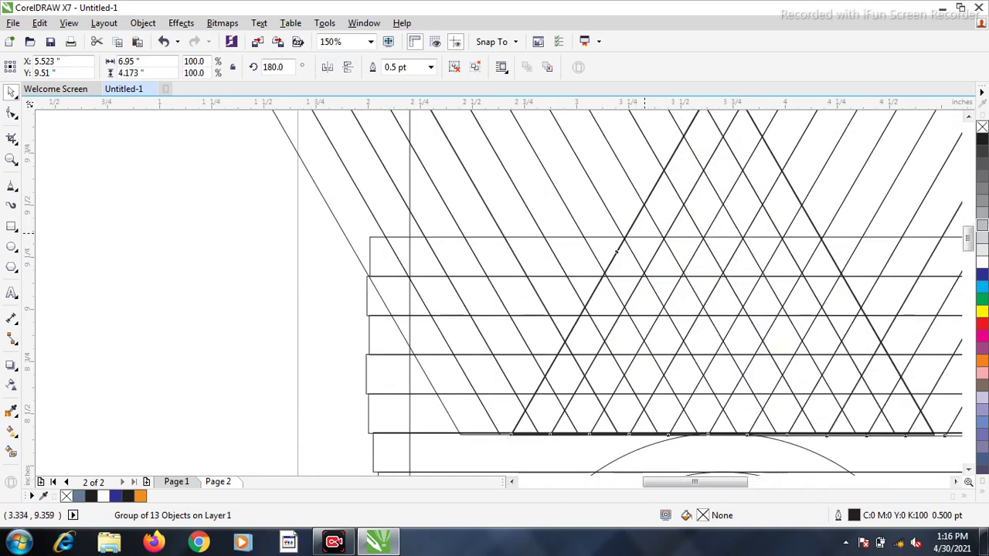
{"action": "key", "text": "Left"}
{"action": "key", "text": "Left"}
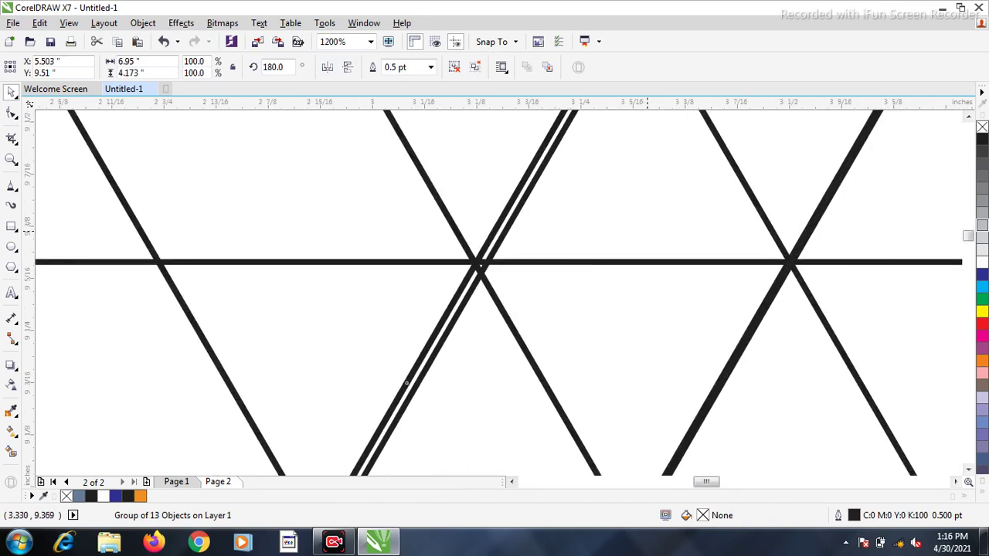
{"action": "key", "text": "Right"}
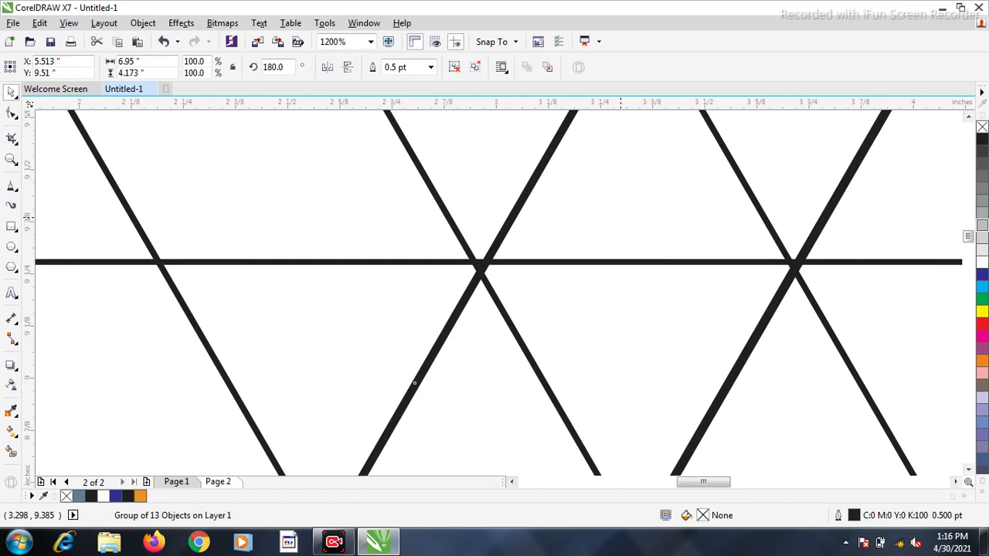
Select both slanted-strip groups along with the horizontal strips over the triangle, ungroup them and clear the selection
{"action": "scroll", "coordinate": [415, 383], "scroll_direction": "down", "scroll_amount": 8}
{"action": "left_click", "coordinate": [450, 136]}
{"action": "mouse_move", "coordinate": [449, 136]}
{"action": "left_mouse_down"}
{"action": "mouse_move", "coordinate": [773, 281]}
{"action": "mouse_move", "coordinate": [775, 271]}
{"action": "left_mouse_up"}
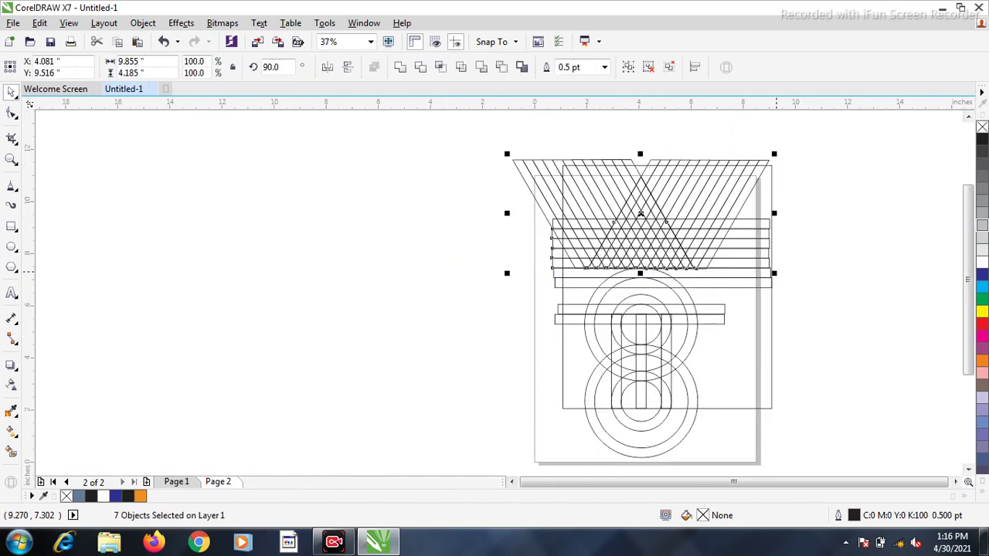
{"action": "key", "text": "ctrl+u"}
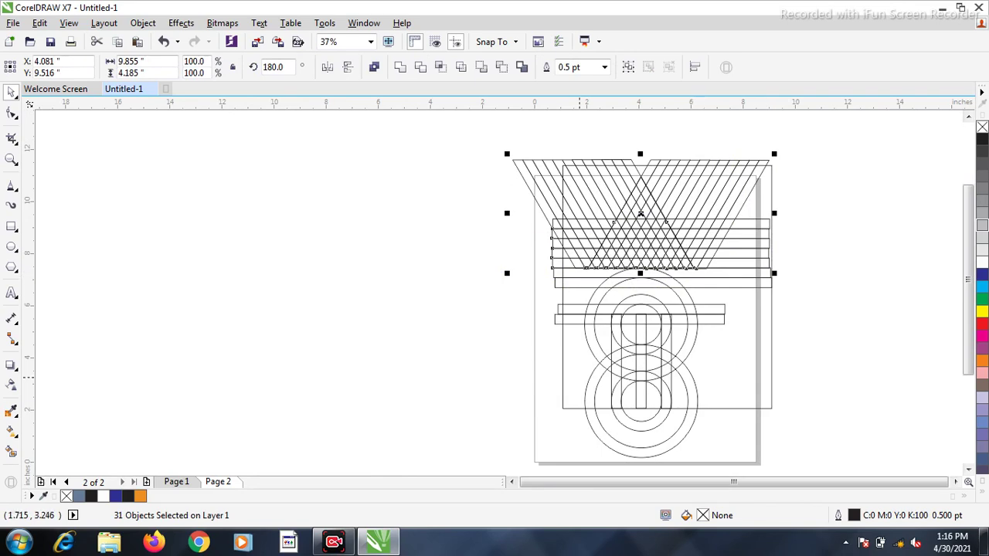
{"action": "left_click", "coordinate": [410, 337]}
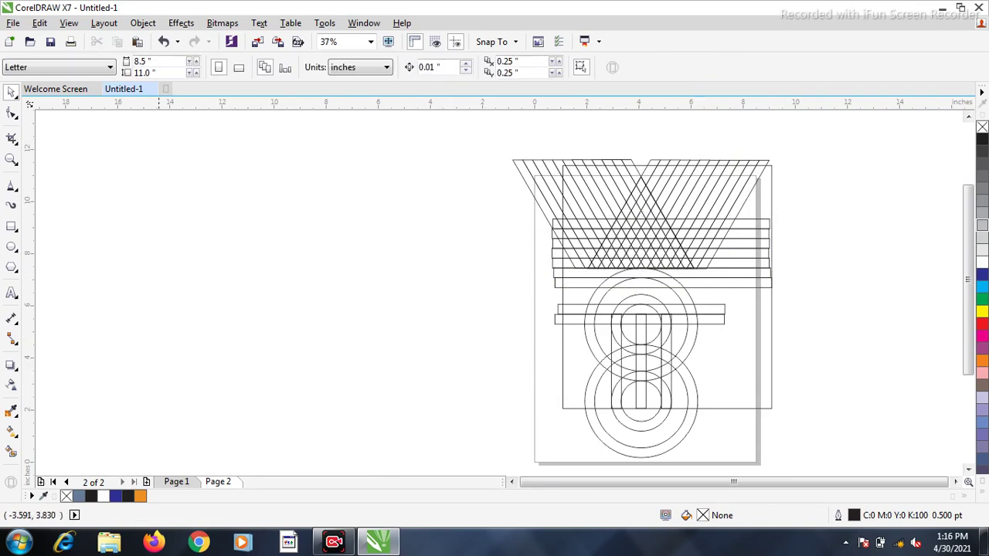
Smart-fill the lower regions of the left vertical strip with slate blue (C40 M20 Y0 K40) and a 0.5 pt black outline
{"action": "left_click", "coordinate": [11, 451]}
{"action": "scroll", "coordinate": [644, 389], "scroll_direction": "up", "scroll_amount": 2}
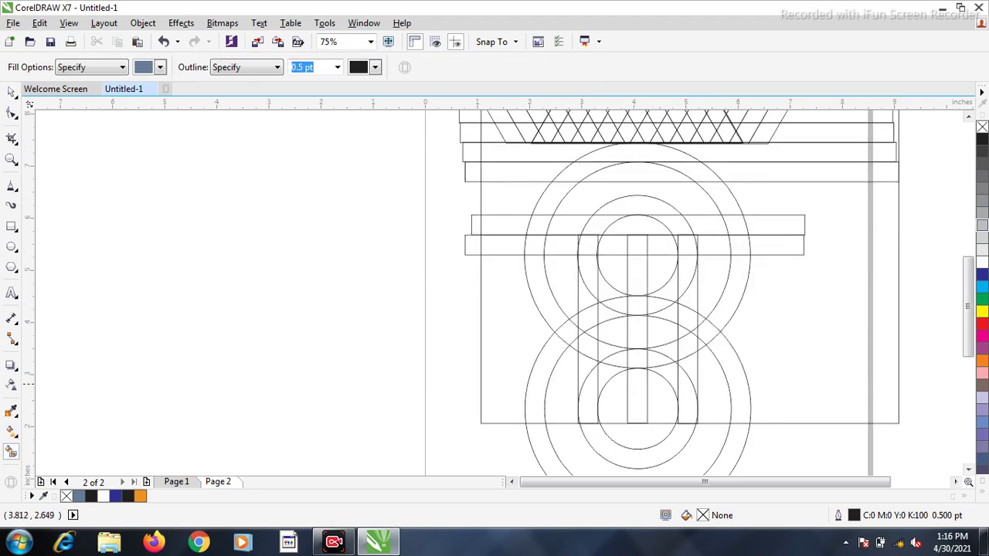
{"action": "left_click", "coordinate": [597, 400]}
{"action": "left_click", "coordinate": [591, 366]}
{"action": "left_click", "coordinate": [589, 344]}
{"action": "left_click", "coordinate": [586, 316]}
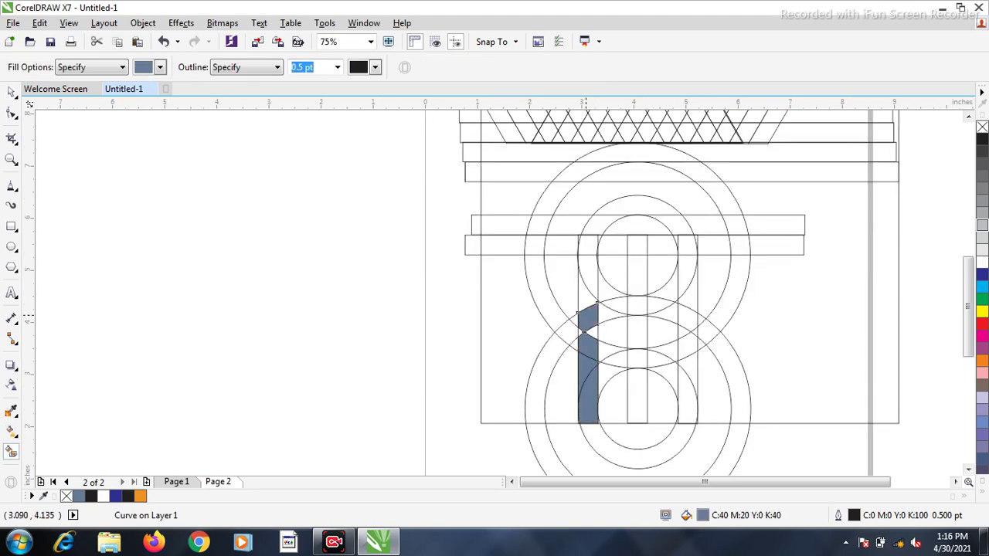
Smart-fill the remaining regions of the left vertical strip up to the lower edge of the crossing horizontal strip
{"action": "scroll", "coordinate": [587, 333], "scroll_direction": "up", "scroll_amount": 2}
{"action": "left_click", "coordinate": [611, 318]}
{"action": "left_click", "coordinate": [567, 312]}
{"action": "left_click", "coordinate": [589, 200]}
{"action": "scroll", "coordinate": [646, 340], "scroll_direction": "down", "scroll_amount": 2}
{"action": "scroll", "coordinate": [646, 292], "scroll_direction": "up", "scroll_amount": 2}
{"action": "scroll", "coordinate": [636, 294], "scroll_direction": "down", "scroll_amount": 2}
{"action": "left_click", "coordinate": [627, 293]}
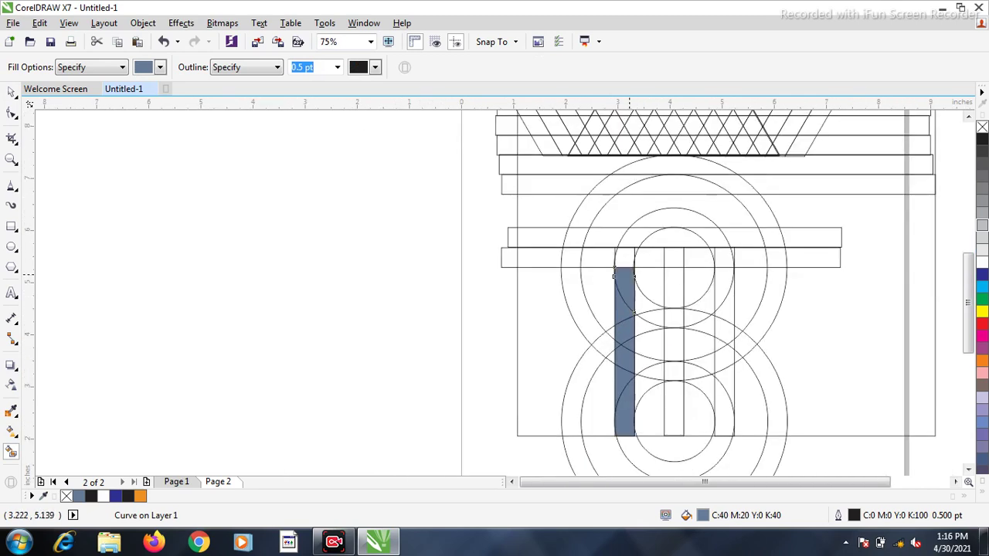
Fill the leftover slivers beside the circle arcs where the left vertical strip crosses the lower horizontal strip
{"action": "scroll", "coordinate": [628, 275], "scroll_direction": "up", "scroll_amount": 5}
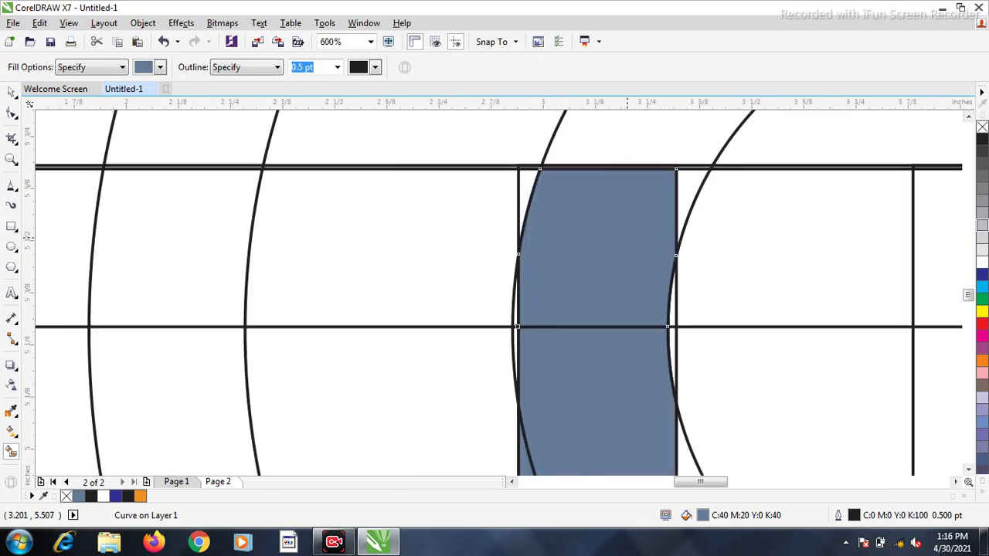
{"action": "left_click", "coordinate": [526, 197]}
{"action": "left_click", "coordinate": [514, 330]}
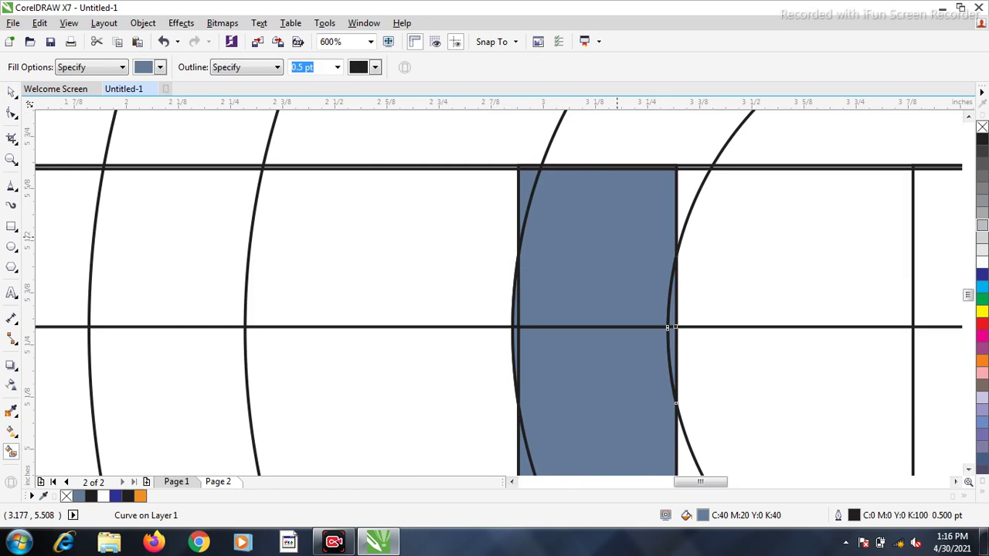
Smart-fill the lower horizontal strip from the left vertical strip through to the far edge of the middle vertical strip
{"action": "scroll", "coordinate": [632, 261], "scroll_direction": "down", "scroll_amount": 4}
{"action": "scroll", "coordinate": [632, 261], "scroll_direction": "up", "scroll_amount": 2}
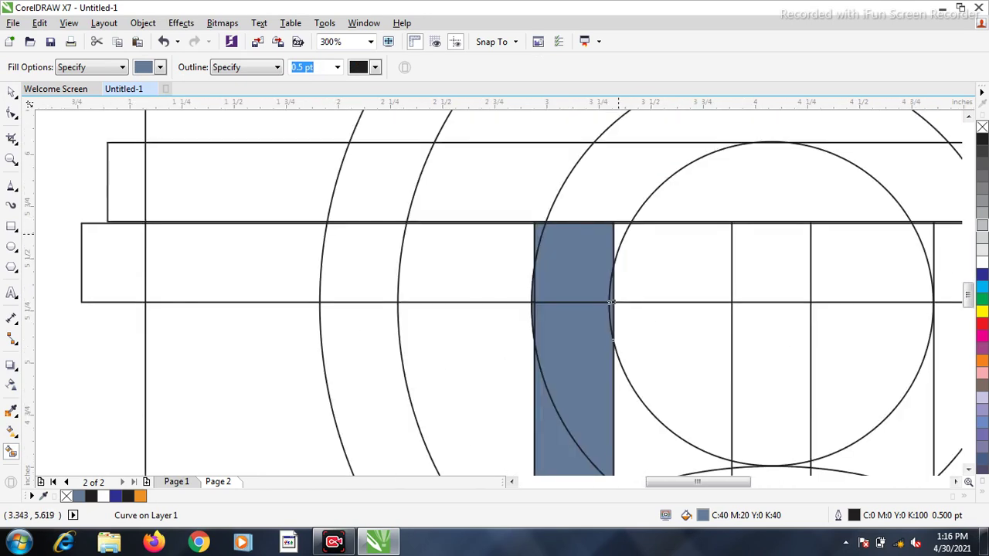
{"action": "left_click", "coordinate": [627, 259]}
{"action": "left_click", "coordinate": [784, 259]}
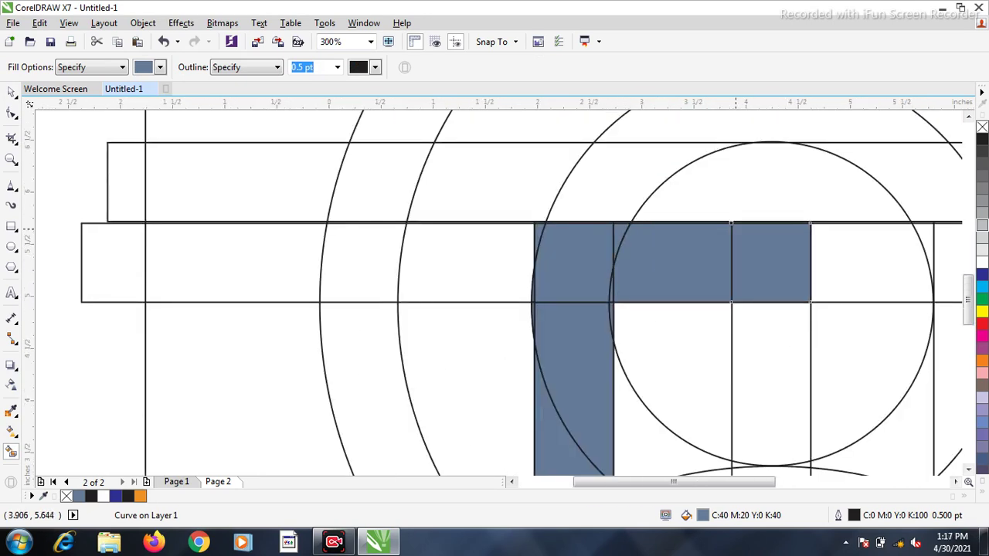
Smart-fill the middle vertical strip's regions from the horizontal strip down through the overlapping circle arcs
{"action": "scroll", "coordinate": [736, 230], "scroll_direction": "down", "scroll_amount": 1}
{"action": "left_click", "coordinate": [769, 332]}
{"action": "scroll", "coordinate": [754, 340], "scroll_direction": "down", "scroll_amount": 3}
{"action": "scroll", "coordinate": [748, 345], "scroll_direction": "up", "scroll_amount": 4}
{"action": "left_click", "coordinate": [725, 172]}
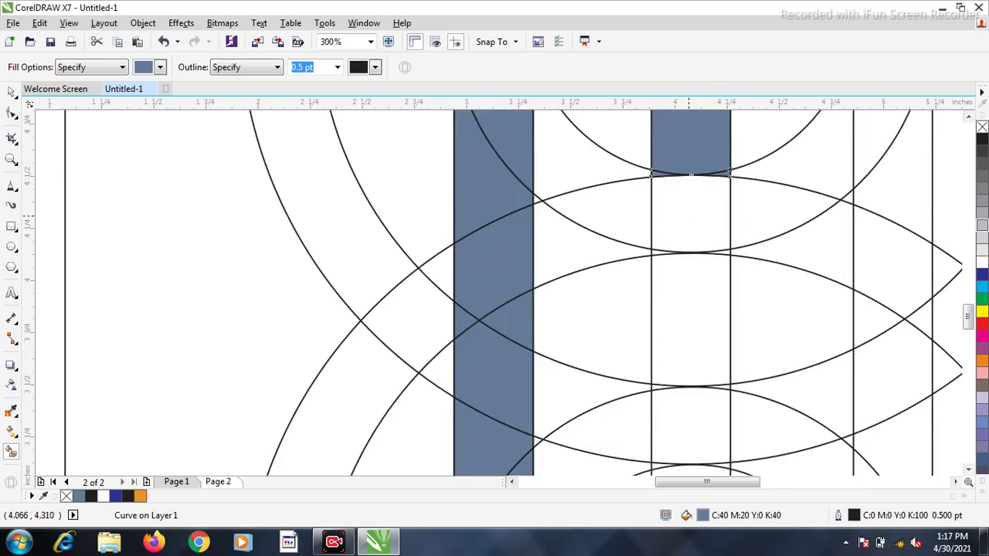
{"action": "left_click", "coordinate": [688, 216]}
{"action": "left_click", "coordinate": [724, 251]}
{"action": "left_click", "coordinate": [717, 303]}
{"action": "scroll", "coordinate": [674, 214], "scroll_direction": "down", "scroll_amount": 1}
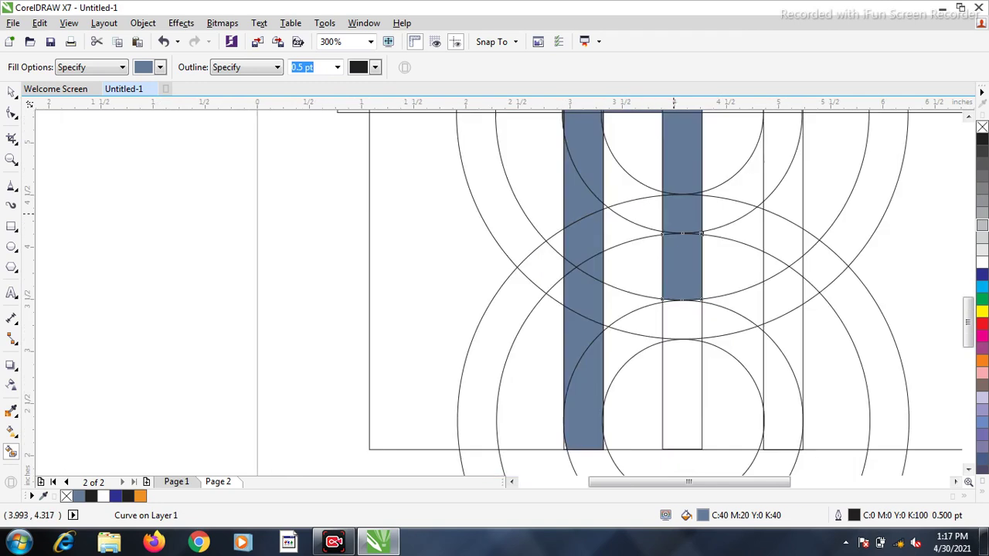
Fill the remaining lower regions of the middle vertical strip down to the surrounding rectangle's bottom edge
{"action": "scroll", "coordinate": [697, 300], "scroll_direction": "up", "scroll_amount": 2}
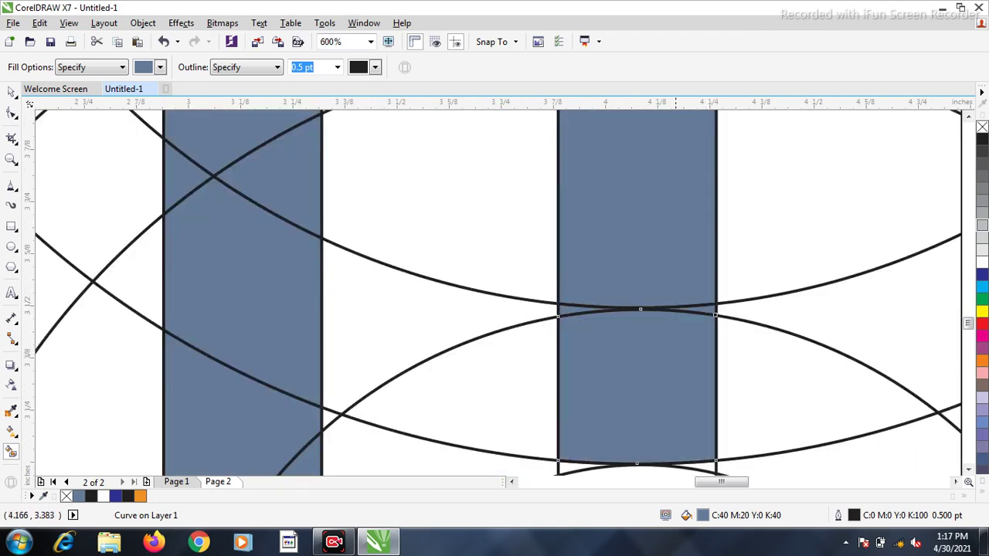
{"action": "scroll", "coordinate": [704, 309], "scroll_direction": "down", "scroll_amount": 2}
{"action": "scroll", "coordinate": [628, 224], "scroll_direction": "up", "scroll_amount": 1}
{"action": "left_click", "coordinate": [627, 222]}
{"action": "left_click", "coordinate": [607, 356]}
{"action": "scroll", "coordinate": [606, 357], "scroll_direction": "down", "scroll_amount": 1}
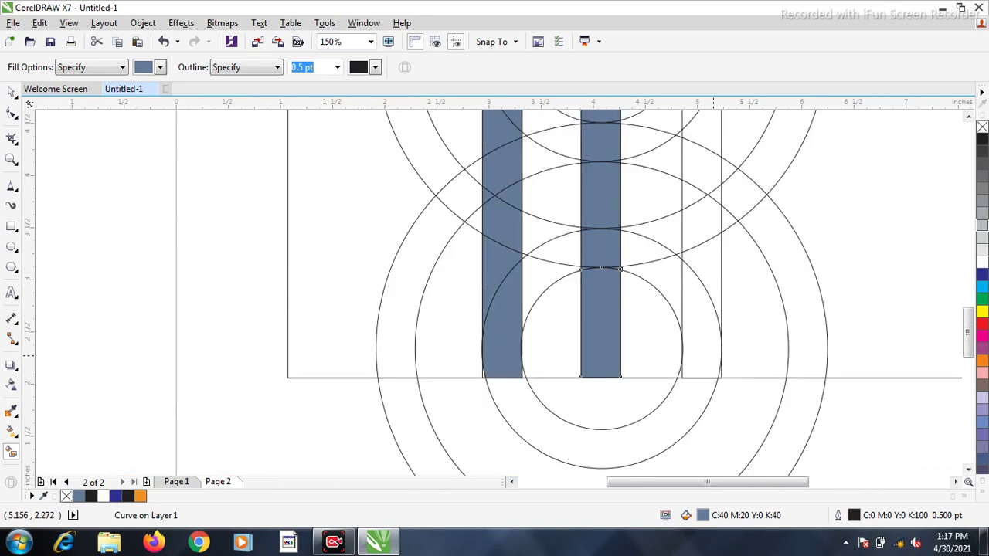
Smart-fill the band between the two smallest lower circles, from the right vertical strip's bottom end up to the middle vertical strip
{"action": "left_click", "coordinate": [704, 357]}
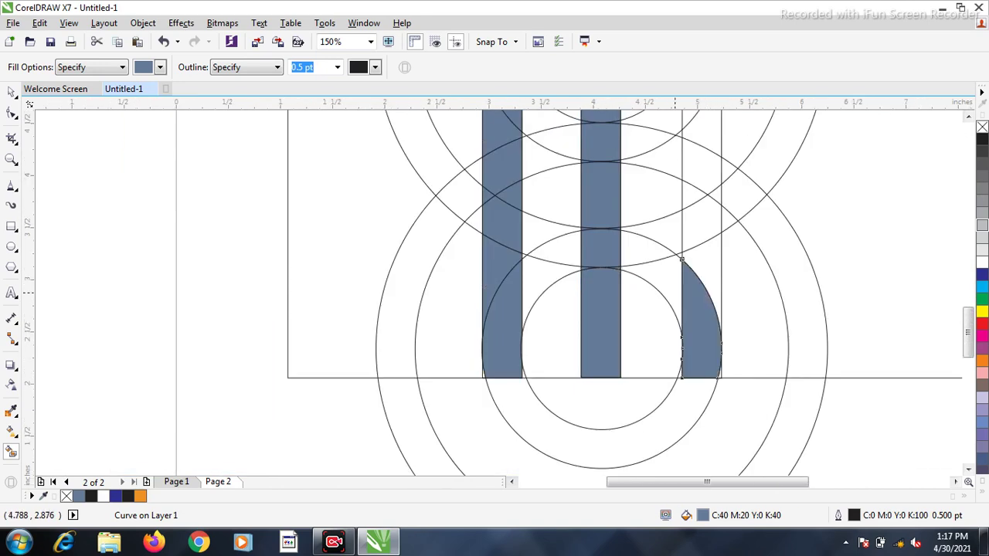
{"action": "left_click", "coordinate": [676, 291]}
{"action": "scroll", "coordinate": [639, 282], "scroll_direction": "up", "scroll_amount": 1}
{"action": "left_click", "coordinate": [633, 261]}
{"action": "scroll", "coordinate": [638, 281], "scroll_direction": "down", "scroll_amount": 1}
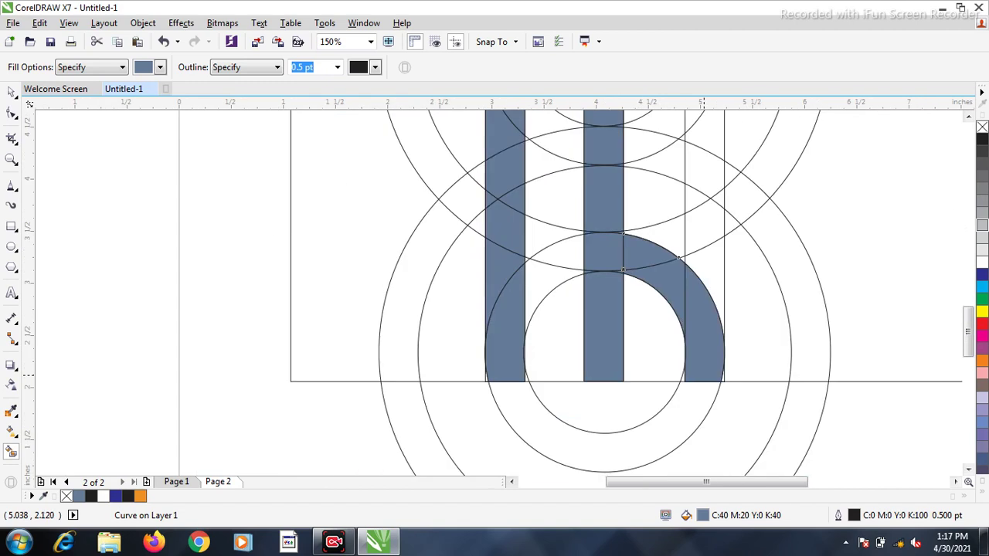
Place a copy of the right vertical strip further right, aligned with the outer edges of the two largest circles
{"action": "scroll", "coordinate": [691, 351], "scroll_direction": "up", "scroll_amount": 2}
{"action": "scroll", "coordinate": [724, 371], "scroll_direction": "down", "scroll_amount": 3}
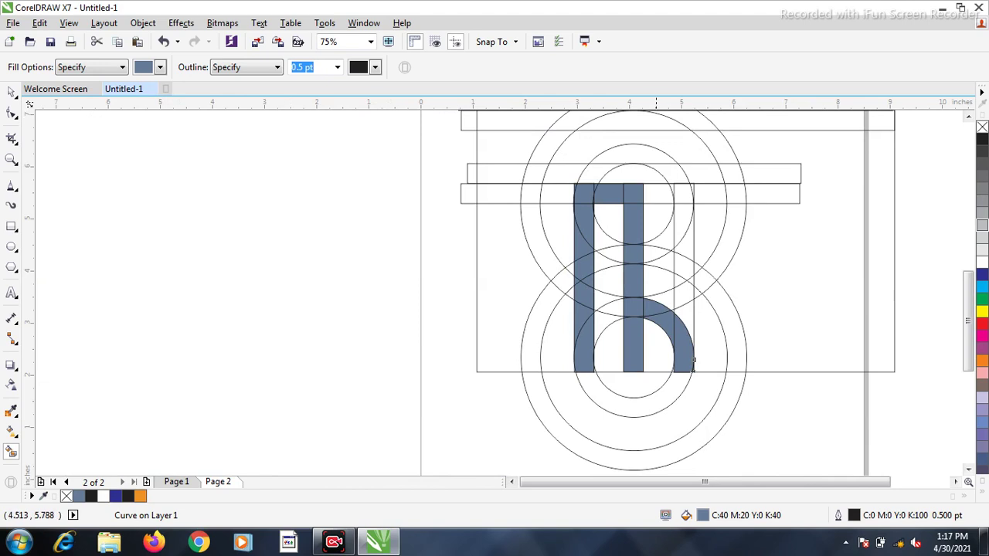
{"action": "scroll", "coordinate": [681, 191], "scroll_direction": "up", "scroll_amount": 1}
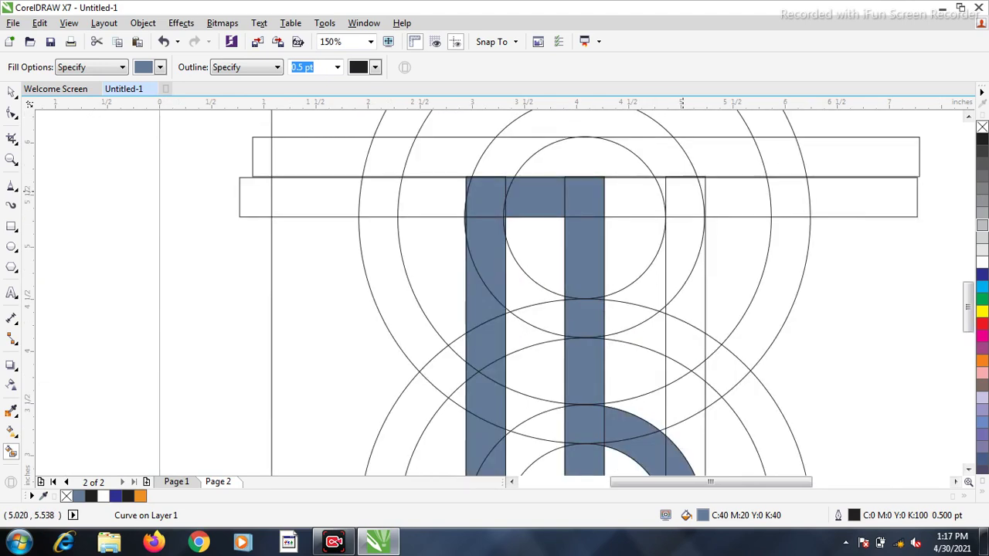
{"action": "scroll", "coordinate": [687, 194], "scroll_direction": "down", "scroll_amount": 1}
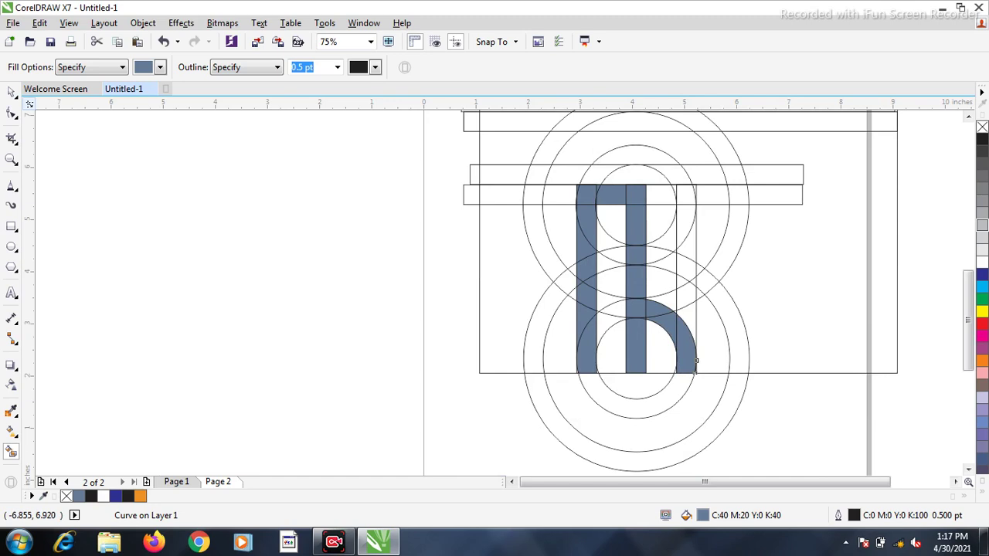
{"action": "left_click", "coordinate": [11, 92]}
{"action": "left_click", "coordinate": [696, 290]}
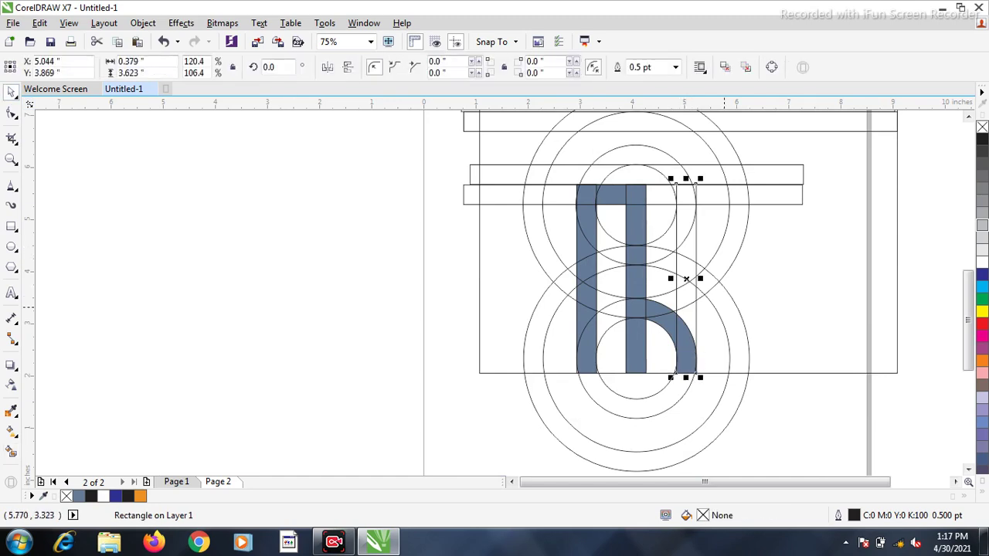
{"action": "scroll", "coordinate": [724, 310], "scroll_direction": "up", "scroll_amount": 1}
{"action": "left_click_drag", "start_coordinate": [648, 249], "coordinate": [754, 248]}
{"action": "scroll", "coordinate": [748, 249], "scroll_direction": "down", "scroll_amount": 1}
{"action": "key", "text": "Escape"}
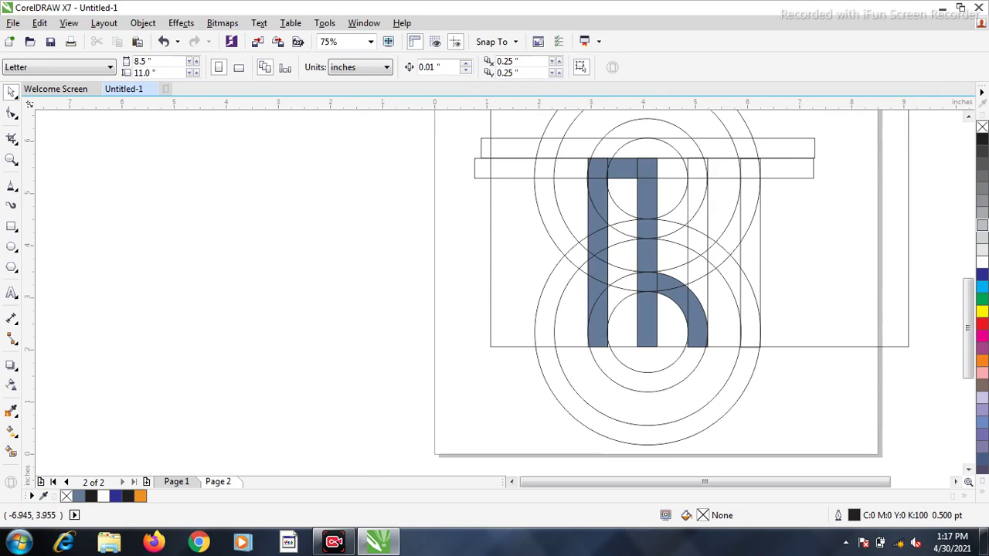
Smart-fill the band between the two largest upper circles, from the lower horizontal strip down into the crossing with the lower circles' outer band
{"action": "left_click", "coordinate": [11, 452]}
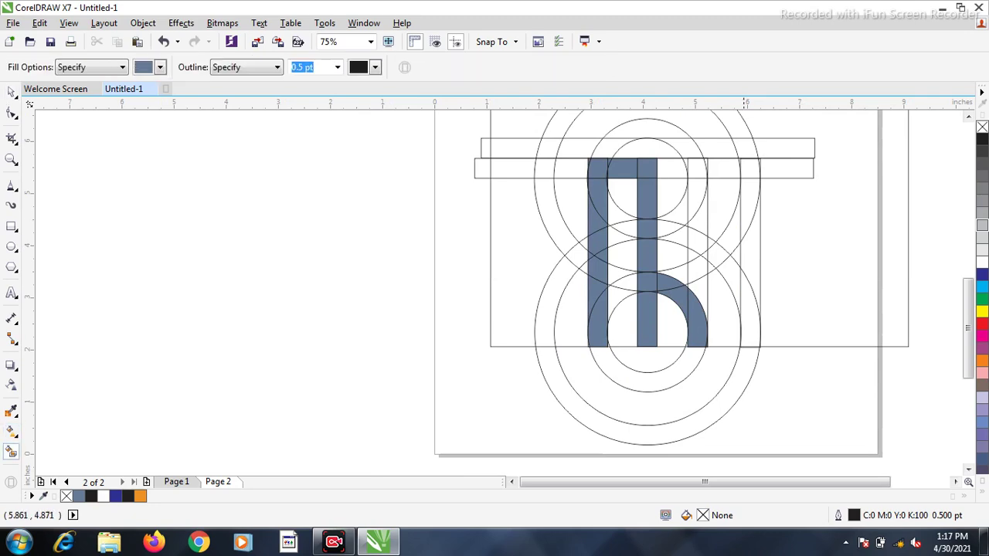
{"action": "left_click", "coordinate": [748, 193]}
{"action": "left_click", "coordinate": [729, 241]}
{"action": "left_click", "coordinate": [711, 266]}
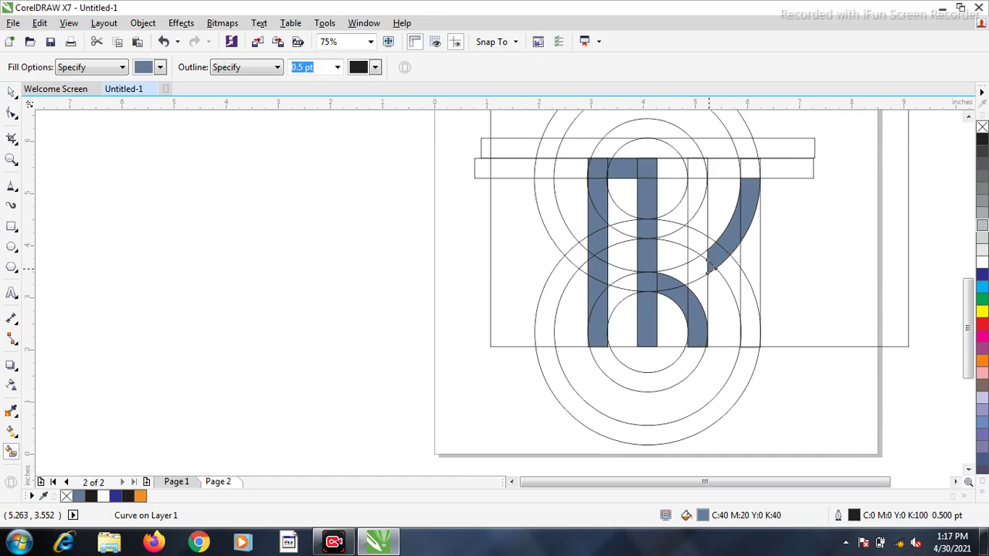
{"action": "scroll", "coordinate": [711, 267], "scroll_direction": "up", "scroll_amount": 2}
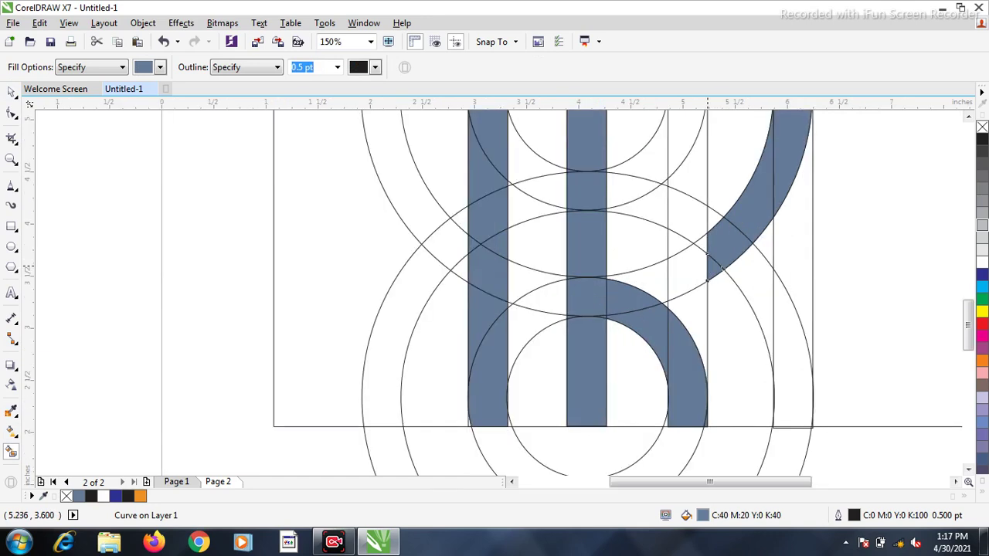
{"action": "key", "text": "ctrl+z"}
{"action": "left_click", "coordinate": [701, 246]}
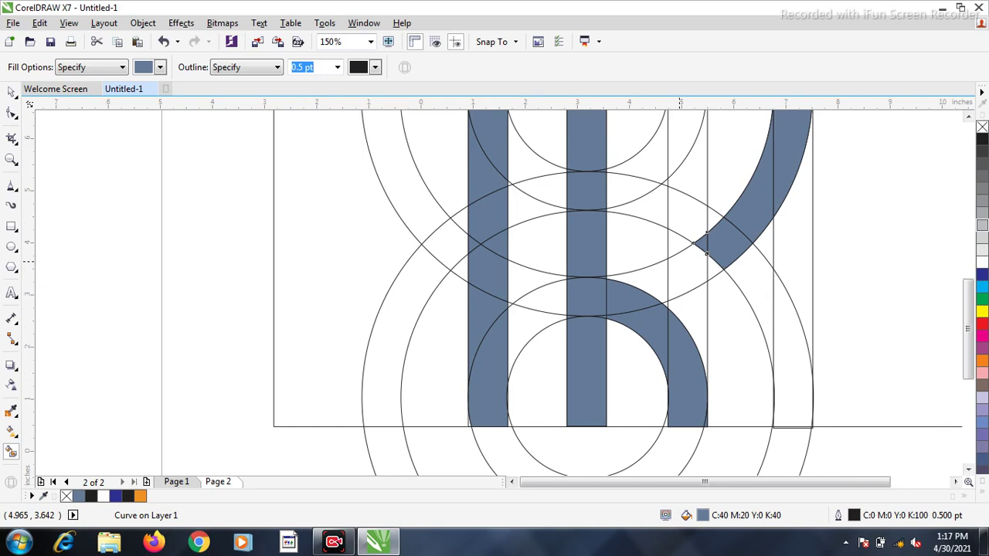
{"action": "scroll", "coordinate": [696, 249], "scroll_direction": "down", "scroll_amount": 2}
{"action": "scroll", "coordinate": [692, 250], "scroll_direction": "up", "scroll_amount": 2}
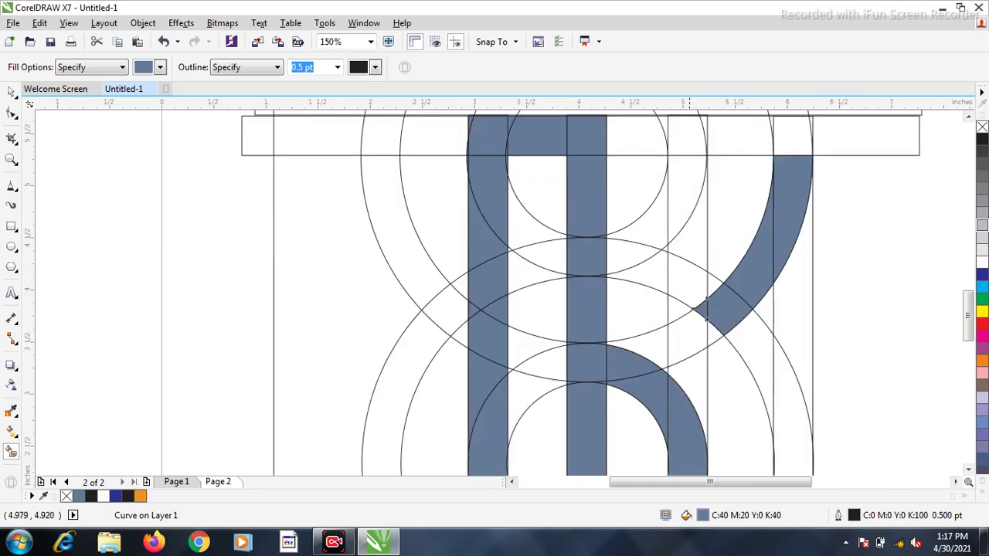
Smart-fill the lower horizontal strip from the outermost vertical strip back through the vertical strip beside the small circles
{"action": "left_click", "coordinate": [800, 135]}
{"action": "scroll", "coordinate": [800, 135], "scroll_direction": "up", "scroll_amount": 2}
{"action": "scroll", "coordinate": [800, 135], "scroll_direction": "down", "scroll_amount": 2}
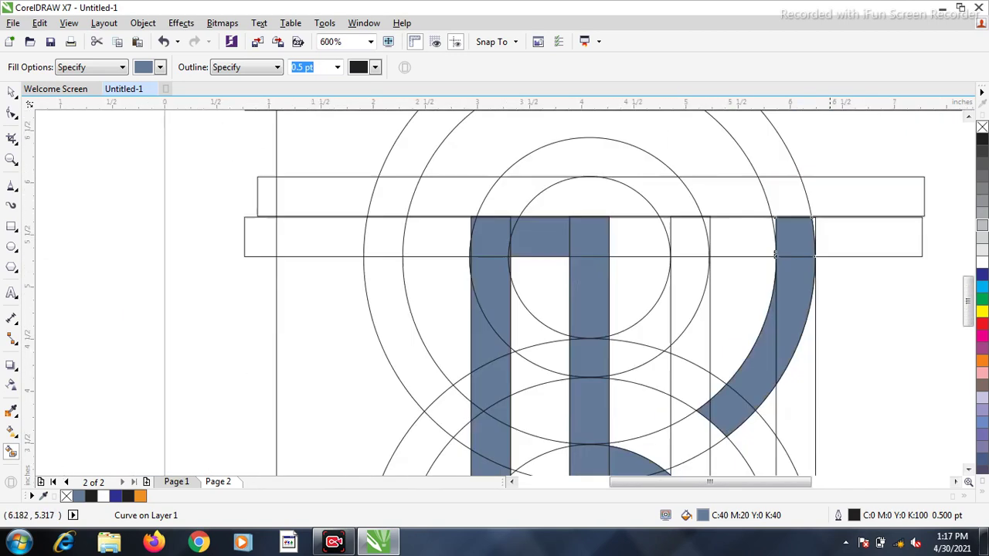
{"action": "scroll", "coordinate": [800, 135], "scroll_direction": "up", "scroll_amount": 2}
{"action": "scroll", "coordinate": [816, 226], "scroll_direction": "up", "scroll_amount": 2}
{"action": "scroll", "coordinate": [816, 211], "scroll_direction": "up", "scroll_amount": 4}
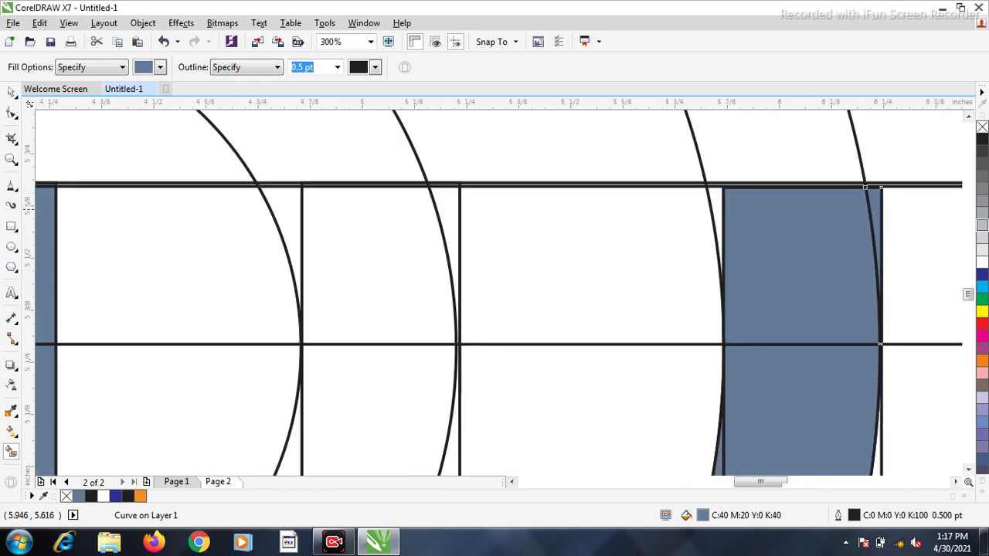
{"action": "scroll", "coordinate": [666, 214], "scroll_direction": "down", "scroll_amount": 4}
{"action": "left_click", "coordinate": [677, 210]}
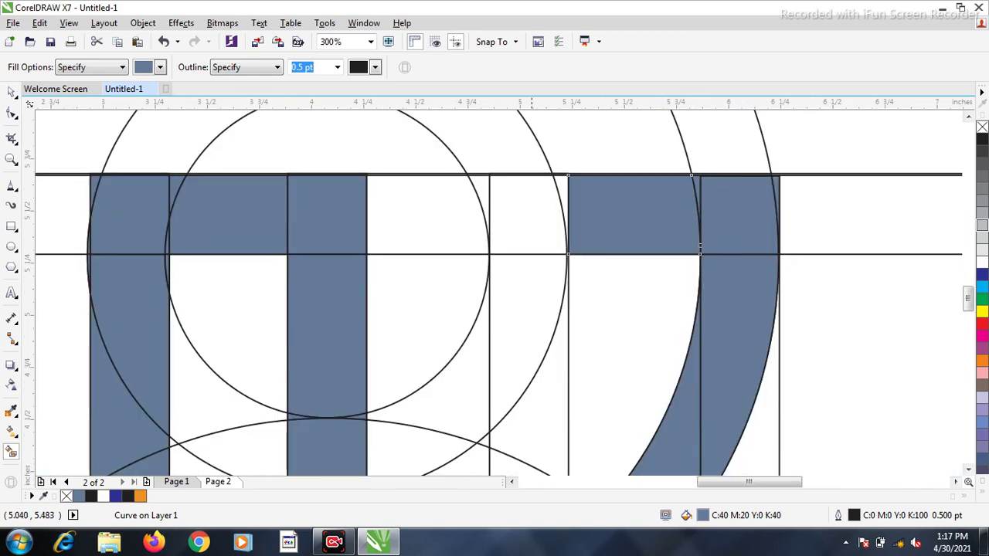
{"action": "left_click", "coordinate": [538, 210]}
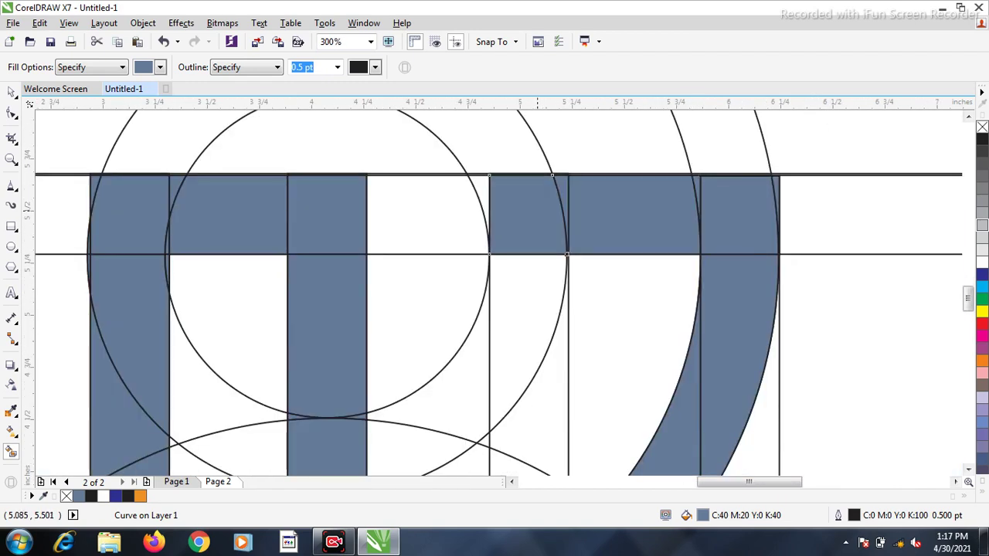
{"action": "scroll", "coordinate": [552, 286], "scroll_direction": "down", "scroll_amount": 2}
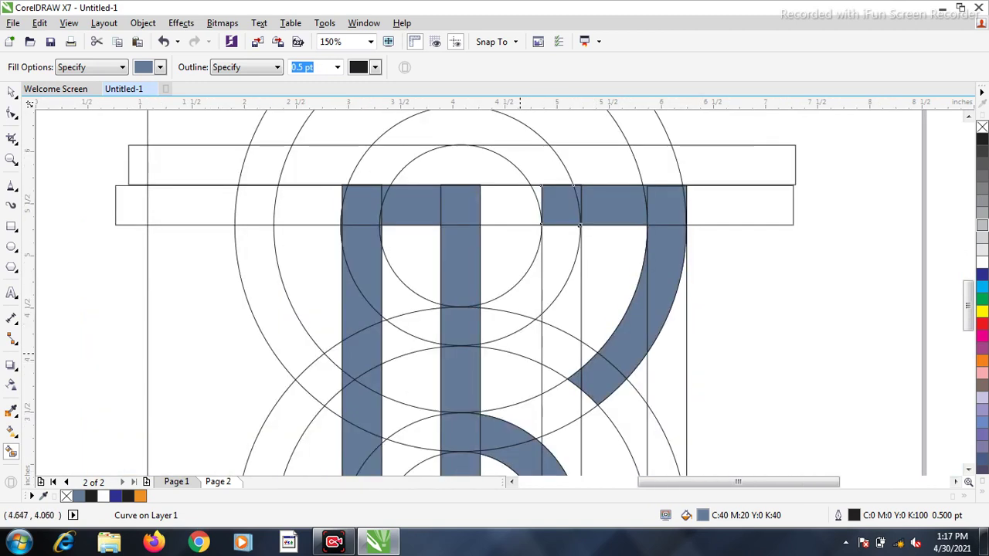
Smart-fill the band between the two smallest upper circles, from the horizontal strip down to the middle vertical strip
{"action": "scroll", "coordinate": [516, 326], "scroll_direction": "up", "scroll_amount": 2}
{"action": "left_click", "coordinate": [599, 197]}
{"action": "left_click", "coordinate": [525, 263]}
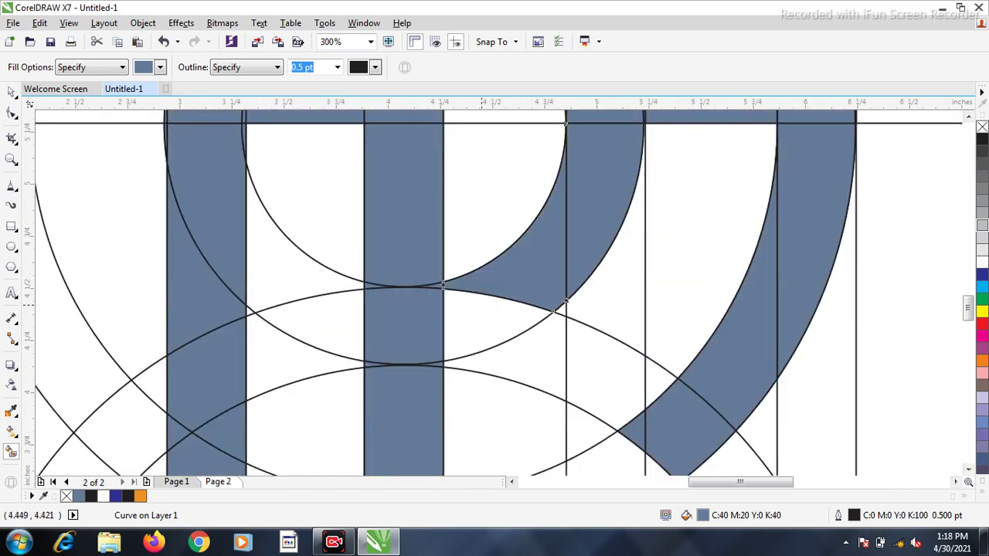
{"action": "left_click", "coordinate": [479, 315]}
{"action": "scroll", "coordinate": [486, 308], "scroll_direction": "down", "scroll_amount": 2}
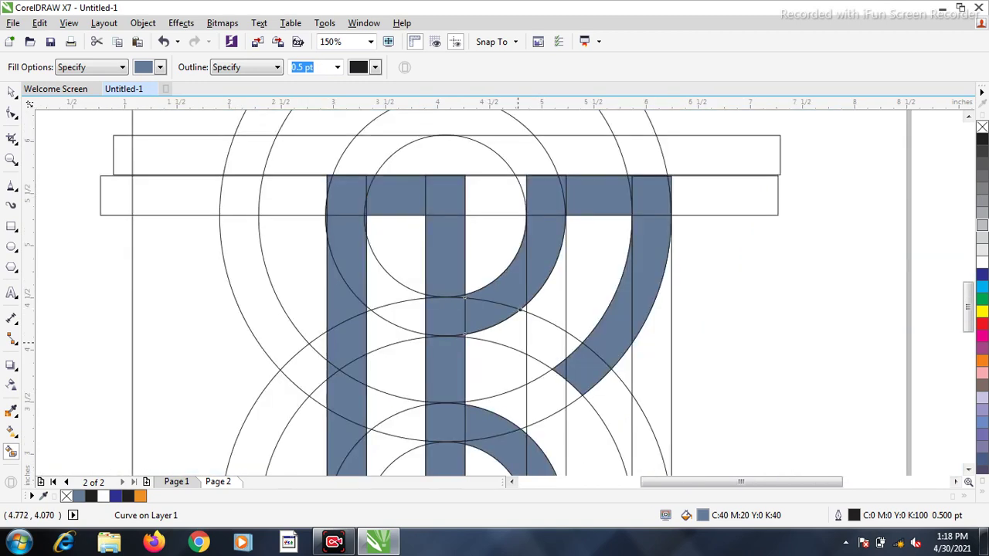
Smart-fill the lower circles' outer band from the middle vertical strip to its crossing with the upper circles' filled arc
{"action": "scroll", "coordinate": [518, 342], "scroll_direction": "up", "scroll_amount": 2}
{"action": "left_click", "coordinate": [521, 331]}
{"action": "left_click", "coordinate": [582, 347]}
{"action": "left_click", "coordinate": [621, 340]}
{"action": "scroll", "coordinate": [569, 280], "scroll_direction": "down", "scroll_amount": 1}
{"action": "scroll", "coordinate": [569, 279], "scroll_direction": "down", "scroll_amount": 1}
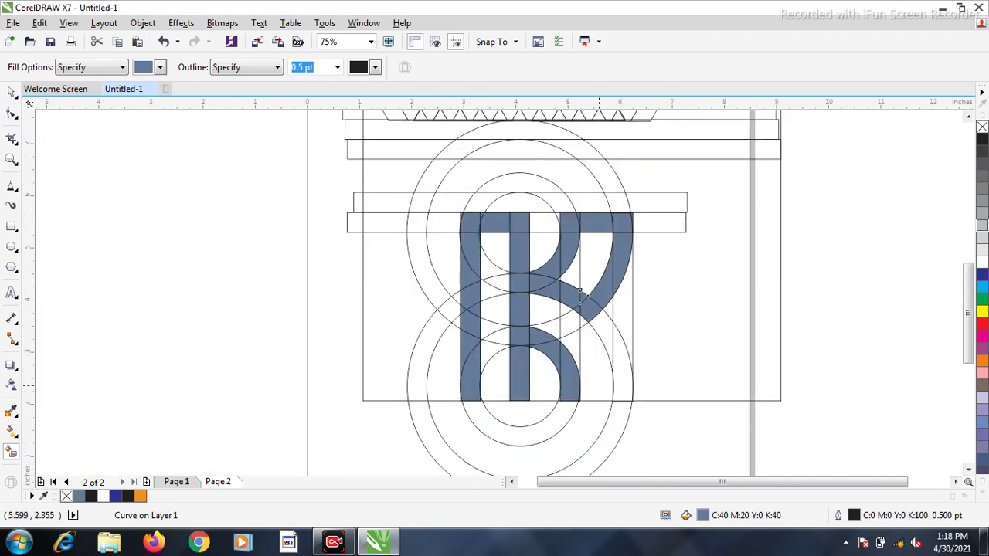
Fill the rest of the lower circles' outer band down to the bottom end of the outermost vertical strip
{"action": "scroll", "coordinate": [615, 423], "scroll_direction": "up", "scroll_amount": 1}
{"action": "left_click", "coordinate": [592, 210]}
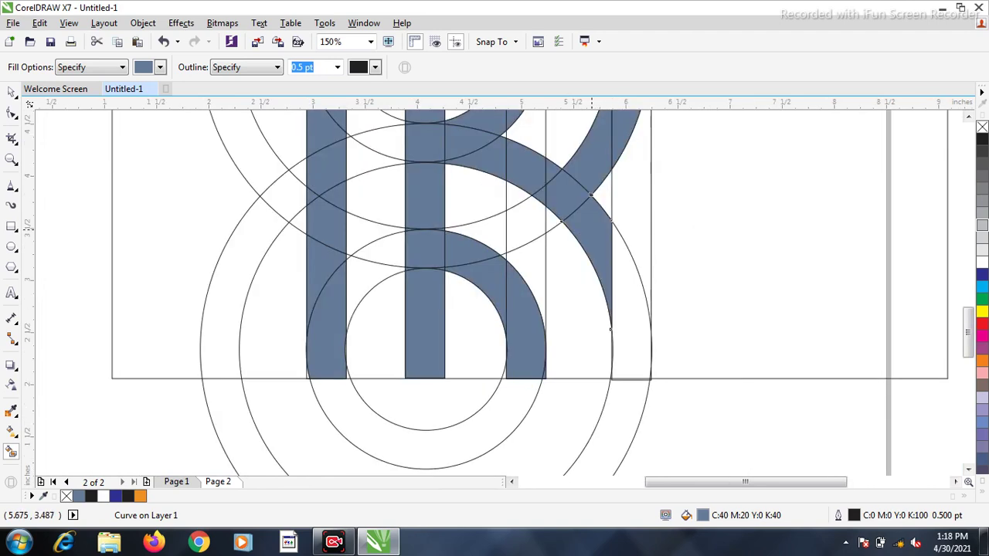
{"action": "left_click", "coordinate": [633, 318]}
{"action": "scroll", "coordinate": [627, 387], "scroll_direction": "down", "scroll_amount": 1}
{"action": "scroll", "coordinate": [627, 382], "scroll_direction": "down", "scroll_amount": 1}
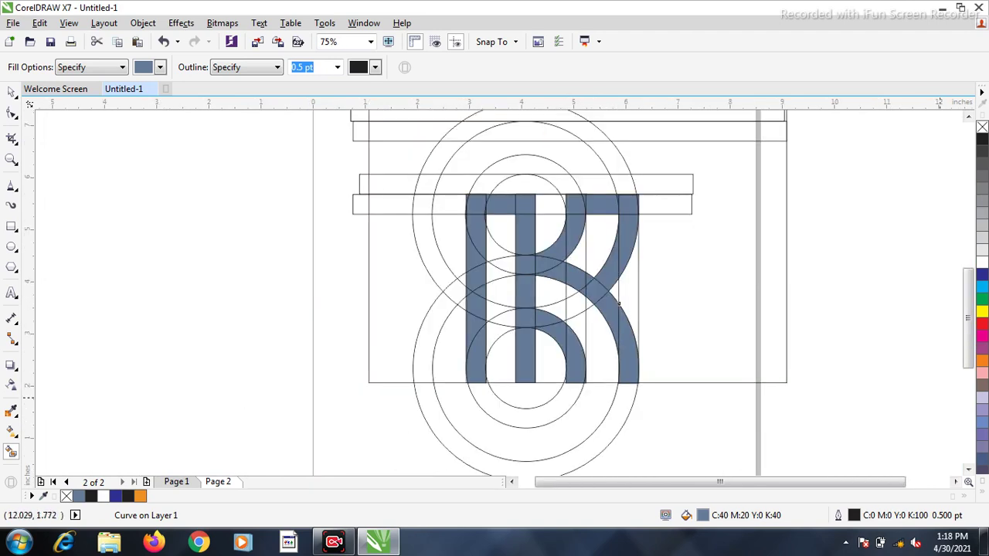
Smart-fill the second left-leaning slanted strip beside the triangle, from the triangle's base up to the uppermost horizontal strip
{"action": "scroll", "coordinate": [793, 332], "scroll_direction": "down", "scroll_amount": 1}
{"action": "scroll", "coordinate": [715, 270], "scroll_direction": "up", "scroll_amount": 1}
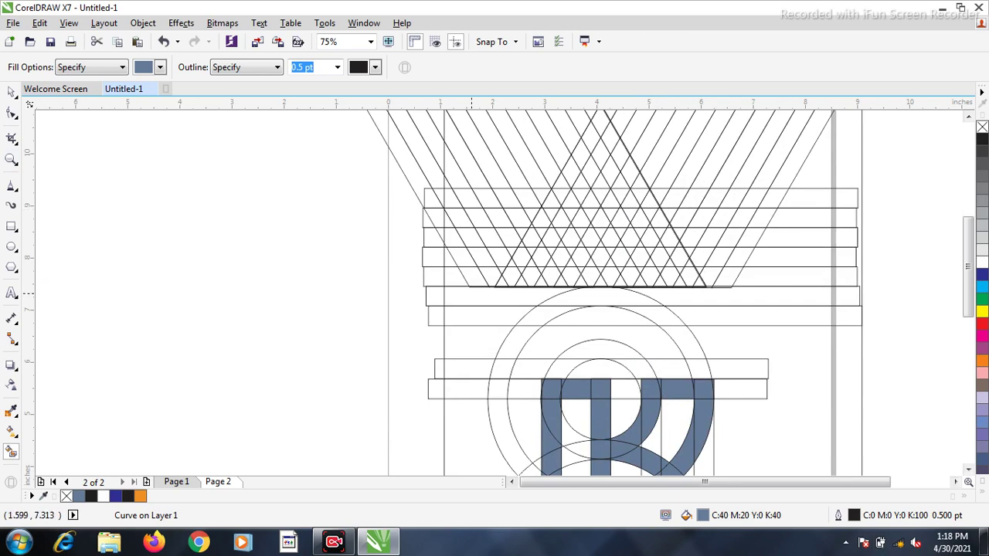
{"action": "scroll", "coordinate": [556, 267], "scroll_direction": "up", "scroll_amount": 3}
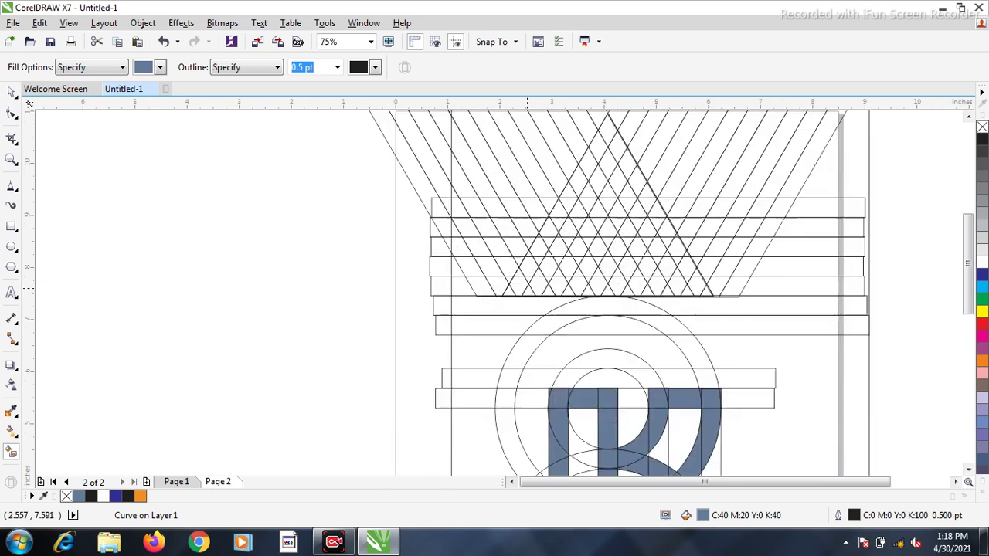
{"action": "left_click", "coordinate": [487, 292]}
{"action": "left_click", "coordinate": [460, 251]}
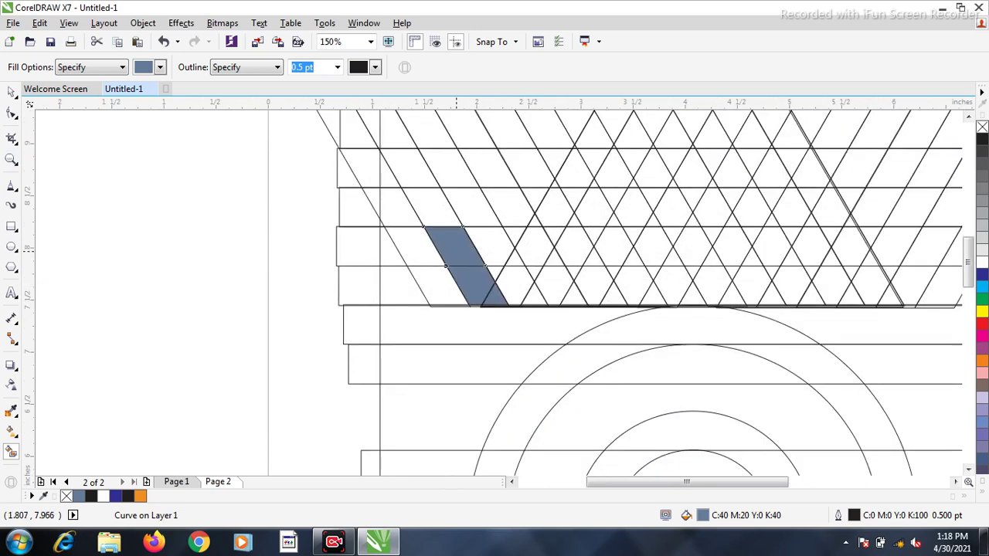
{"action": "left_click", "coordinate": [427, 208]}
{"action": "left_click", "coordinate": [408, 167]}
{"action": "scroll", "coordinate": [453, 251], "scroll_direction": "down", "scroll_amount": 2}
{"action": "scroll", "coordinate": [453, 251], "scroll_direction": "up", "scroll_amount": 2}
{"action": "left_click", "coordinate": [400, 188]}
Smart-fill the uppermost horizontal strip from the filled slanted strip across the next three cells
{"action": "scroll", "coordinate": [395, 179], "scroll_direction": "up", "scroll_amount": 2}
{"action": "left_click", "coordinate": [470, 214]}
{"action": "left_click", "coordinate": [550, 209]}
{"action": "left_click", "coordinate": [630, 214]}
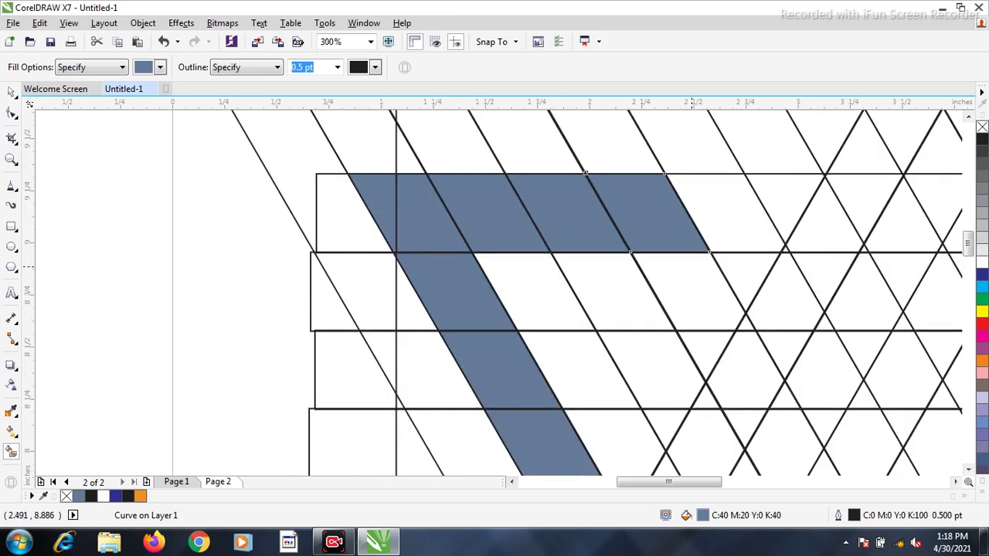
Smart-fill the parallel slanted strip down through the third horizontal strip, including one cell back toward the first slanted strip
{"action": "left_click", "coordinate": [692, 286]}
{"action": "left_click", "coordinate": [712, 348]}
{"action": "left_click", "coordinate": [745, 325]}
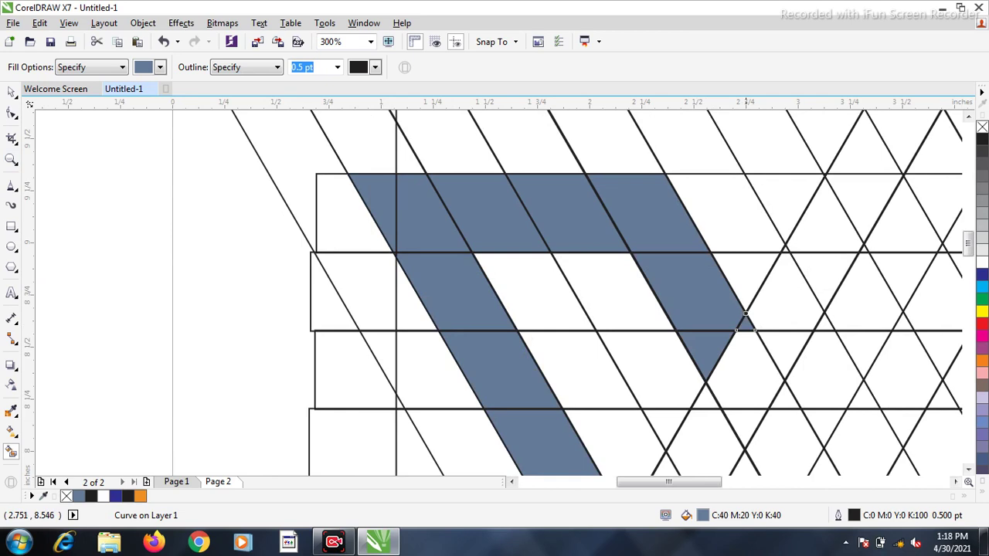
{"action": "left_click", "coordinate": [749, 340]}
{"action": "left_click", "coordinate": [664, 366]}
{"action": "scroll", "coordinate": [680, 379], "scroll_direction": "down", "scroll_amount": 1}
{"action": "scroll", "coordinate": [611, 369], "scroll_direction": "up", "scroll_amount": 1}
{"action": "left_click", "coordinate": [593, 308]}
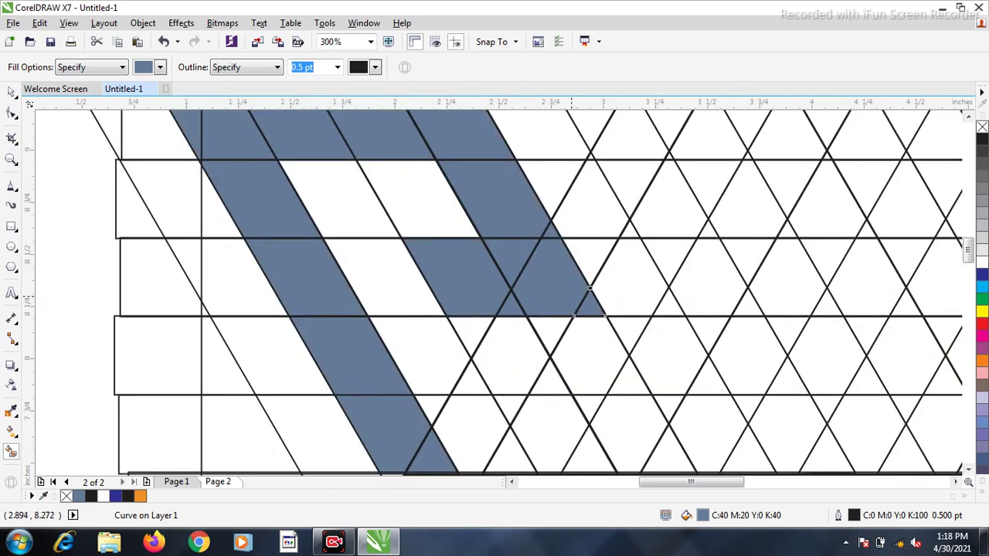
Smart-fill the horizontal strip along the triangle's base, from the first slanted strip out to the line bounding the short inner bar
{"action": "scroll", "coordinate": [541, 363], "scroll_direction": "down", "scroll_amount": 1}
{"action": "scroll", "coordinate": [538, 363], "scroll_direction": "up", "scroll_amount": 1}
{"action": "left_click", "coordinate": [529, 343]}
{"action": "left_click", "coordinate": [551, 357]}
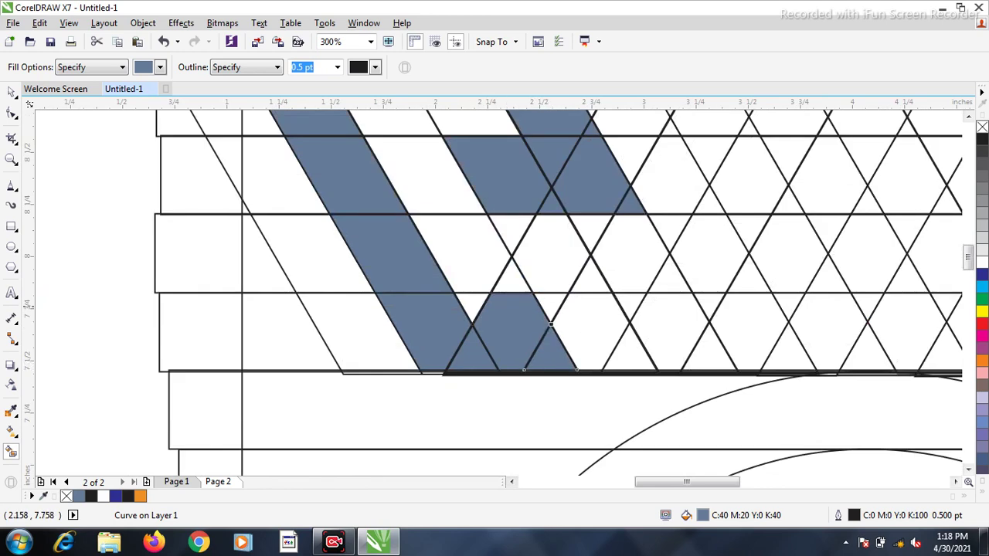
{"action": "left_click", "coordinate": [471, 304]}
{"action": "left_click", "coordinate": [550, 303]}
{"action": "left_click", "coordinate": [591, 334]}
{"action": "left_click", "coordinate": [629, 356]}
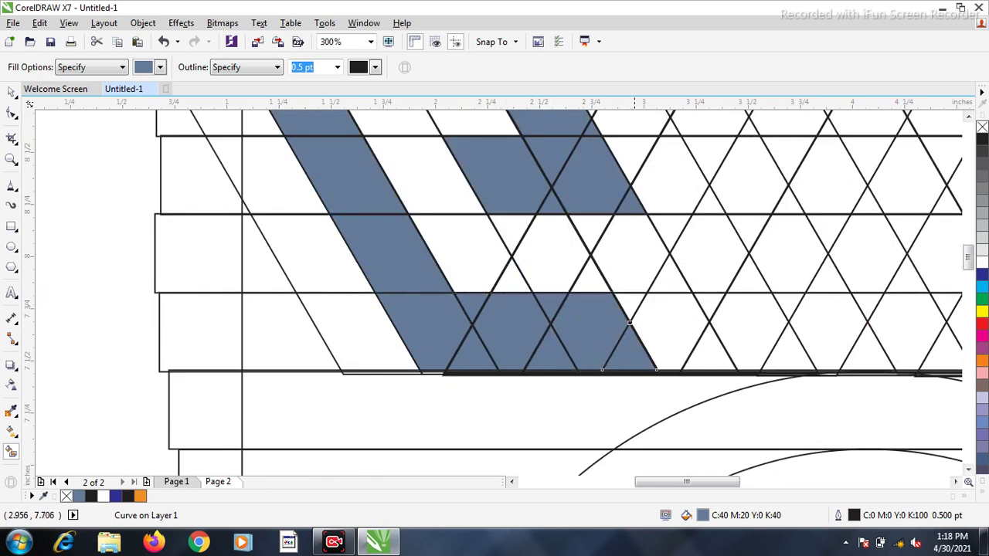
{"action": "left_click", "coordinate": [630, 303]}
{"action": "left_click", "coordinate": [669, 333]}
{"action": "left_click", "coordinate": [709, 355]}
Smart-fill the lower cells of the left-leaning slanted strip that ends near the middle of the triangle's base
{"action": "left_click", "coordinate": [809, 346]}
{"action": "scroll", "coordinate": [808, 347], "scroll_direction": "down", "scroll_amount": 1}
{"action": "scroll", "coordinate": [850, 355], "scroll_direction": "up", "scroll_amount": 1}
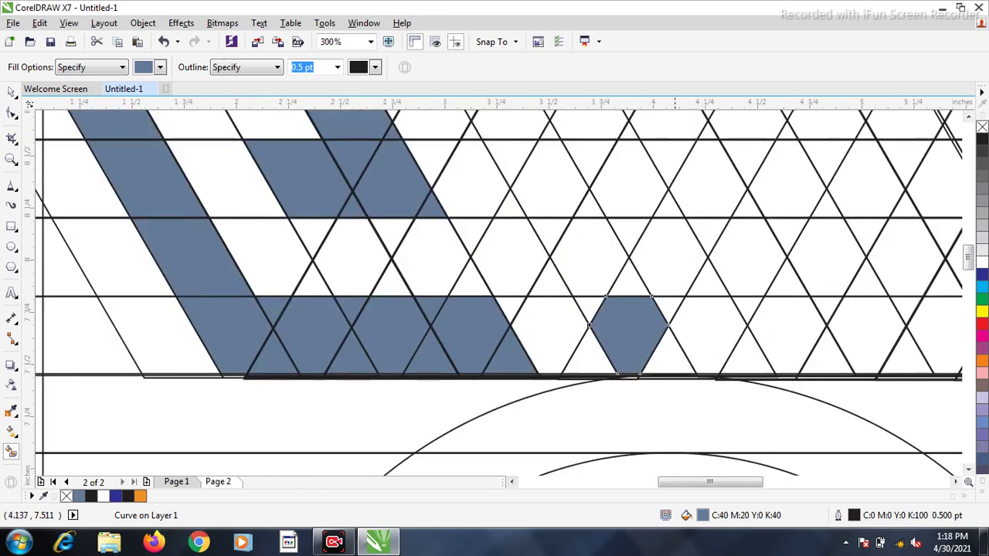
{"action": "left_click", "coordinate": [669, 357]}
{"action": "left_click", "coordinate": [589, 309]}
{"action": "left_click", "coordinate": [628, 283]}
{"action": "left_click", "coordinate": [589, 258]}
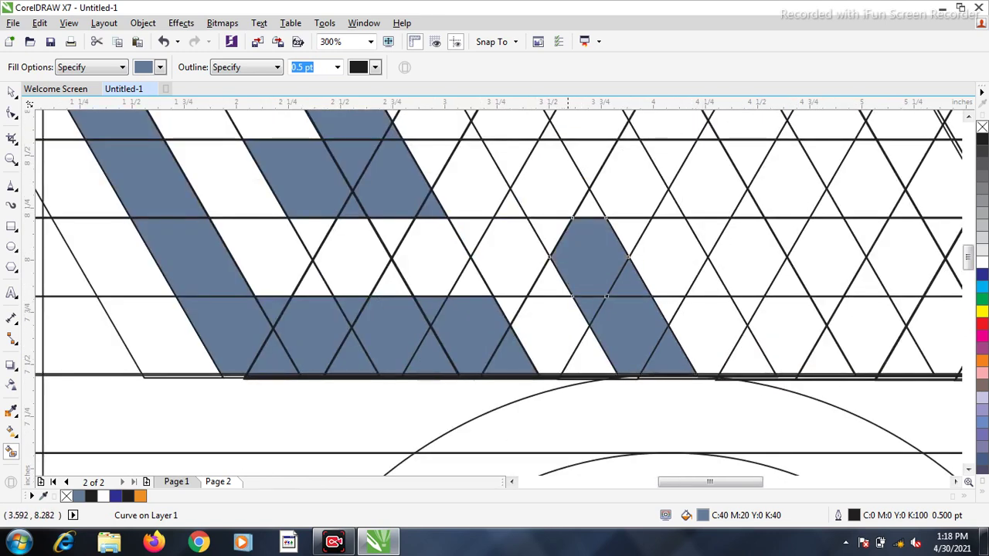
{"action": "left_click", "coordinate": [592, 209]}
{"action": "left_click", "coordinate": [550, 229]}
Continue filling the triangle's inner slanted strip upward to the bend at the uppermost horizontal strip
{"action": "scroll", "coordinate": [571, 299], "scroll_direction": "down", "scroll_amount": 1}
{"action": "left_click", "coordinate": [565, 245]}
{"action": "left_click", "coordinate": [544, 227]}
{"action": "left_click", "coordinate": [544, 202]}
{"action": "left_click", "coordinate": [520, 197]}
{"action": "left_click", "coordinate": [516, 162]}
{"action": "scroll", "coordinate": [513, 259], "scroll_direction": "down", "scroll_amount": 1}
{"action": "scroll", "coordinate": [554, 167], "scroll_direction": "up", "scroll_amount": 1}
Smart-fill the right-leaning strip along the triangle's left side, from the bend up to the triangle's apex
{"action": "left_click", "coordinate": [497, 254]}
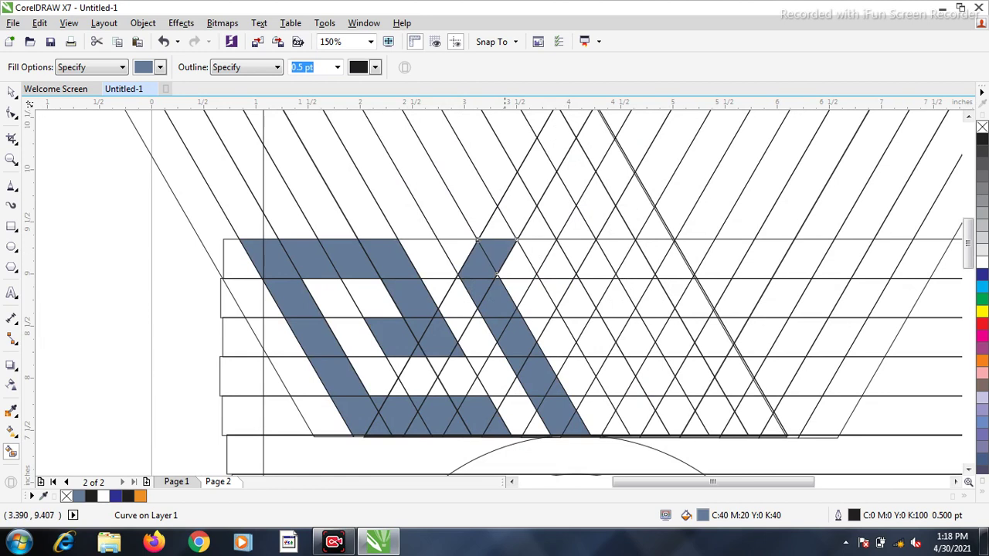
{"action": "left_click", "coordinate": [497, 228]}
{"action": "left_click", "coordinate": [517, 204]}
{"action": "left_click", "coordinate": [537, 173]}
{"action": "left_click", "coordinate": [557, 137]}
{"action": "scroll", "coordinate": [508, 240], "scroll_direction": "down", "scroll_amount": 1}
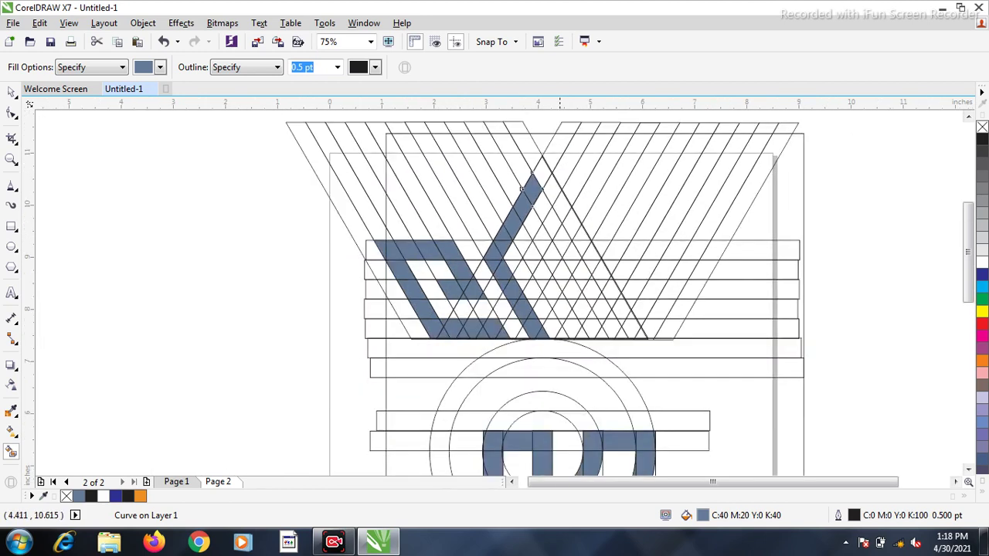
{"action": "scroll", "coordinate": [560, 164], "scroll_direction": "up", "scroll_amount": 1}
{"action": "left_click", "coordinate": [526, 175]}
{"action": "scroll", "coordinate": [535, 168], "scroll_direction": "up", "scroll_amount": 2}
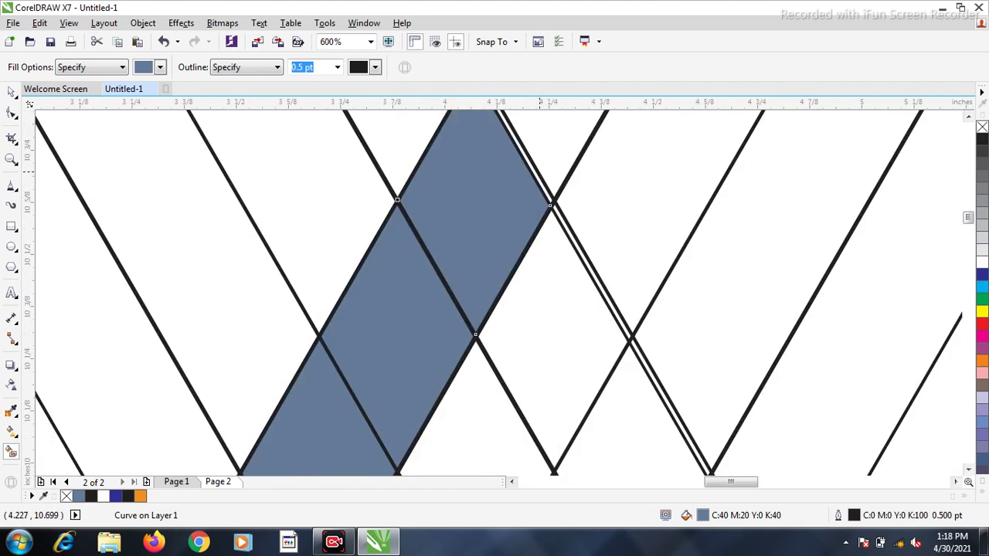
Smart-fill the first cells of the left-leaning strip descending from the triangle's apex along its right side
{"action": "left_click", "coordinate": [537, 173]}
{"action": "scroll", "coordinate": [537, 174], "scroll_direction": "down", "scroll_amount": 1}
{"action": "left_click", "coordinate": [562, 238]}
{"action": "left_click", "coordinate": [568, 228]}
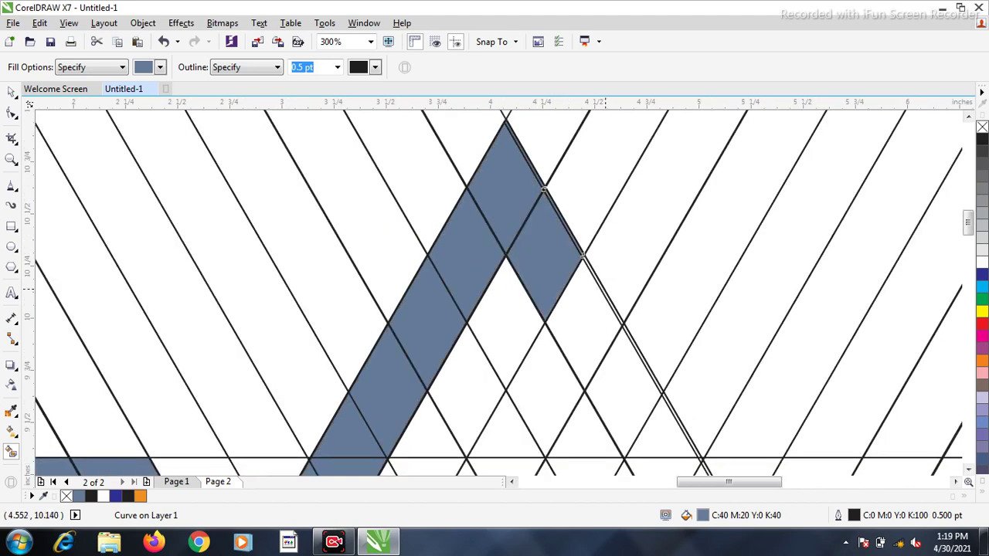
{"action": "left_click", "coordinate": [605, 291]}
{"action": "left_click", "coordinate": [587, 319]}
{"action": "scroll", "coordinate": [593, 226], "scroll_direction": "down", "scroll_amount": 1}
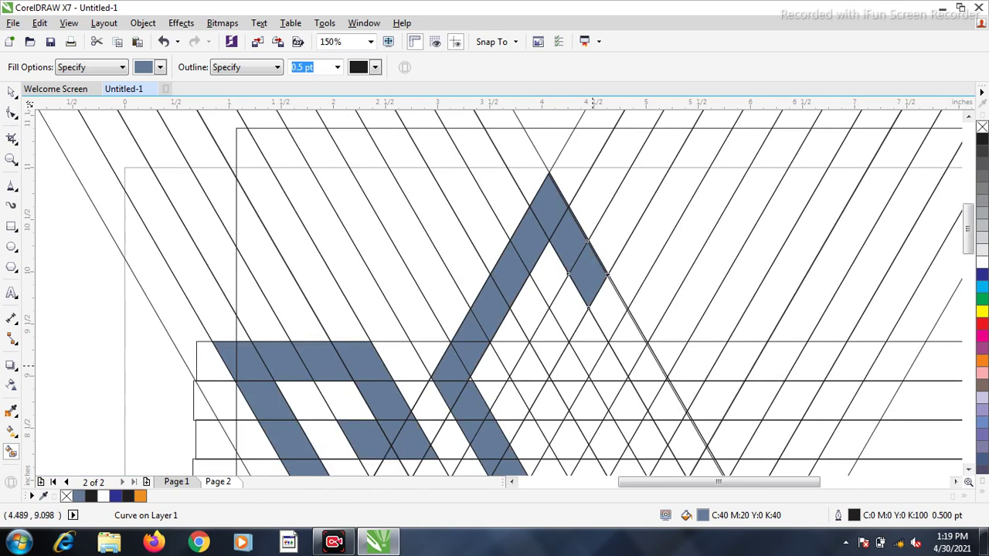
Continue filling the strip along the triangle's right side down to the uppermost horizontal strip, including the slivers at its edge
{"action": "scroll", "coordinate": [600, 380], "scroll_direction": "down", "scroll_amount": 1}
{"action": "scroll", "coordinate": [599, 380], "scroll_direction": "up", "scroll_amount": 2}
{"action": "left_click", "coordinate": [618, 301]}
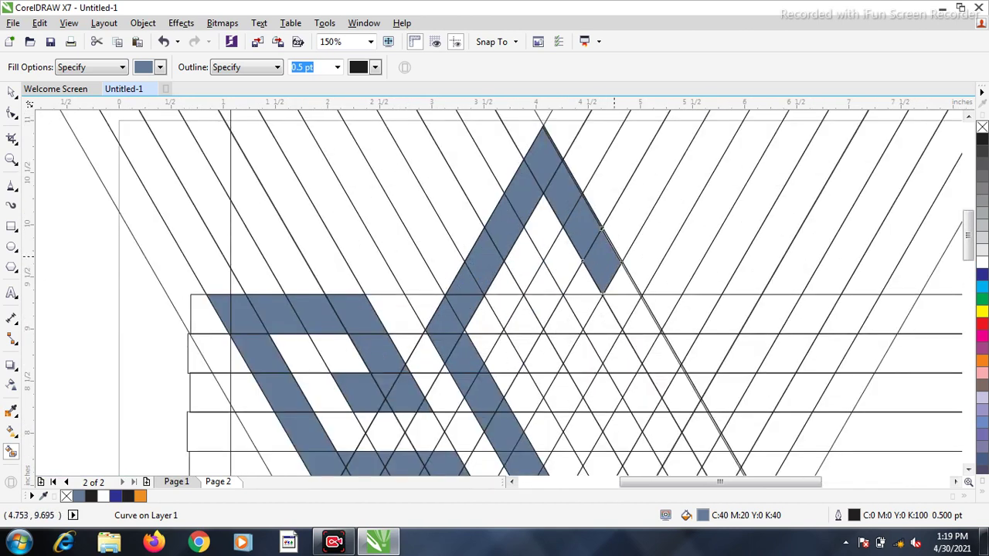
{"action": "scroll", "coordinate": [613, 258], "scroll_direction": "up", "scroll_amount": 1}
{"action": "scroll", "coordinate": [618, 241], "scroll_direction": "up", "scroll_amount": 1}
{"action": "left_click", "coordinate": [625, 241]}
{"action": "left_click", "coordinate": [652, 341]}
{"action": "left_click", "coordinate": [649, 291]}
{"action": "scroll", "coordinate": [650, 291], "scroll_direction": "down", "scroll_amount": 3}
{"action": "scroll", "coordinate": [586, 210], "scroll_direction": "up", "scroll_amount": 1}
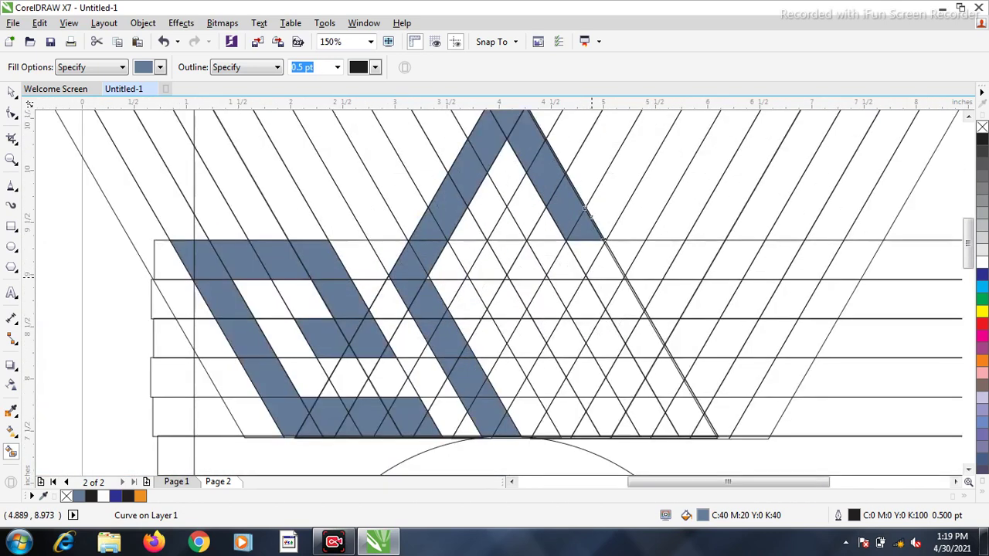
Smart-fill the right-leaning strip that turns back inside the triangle from its right side, below the uppermost horizontal strip's top edge
{"action": "left_click", "coordinate": [584, 255]}
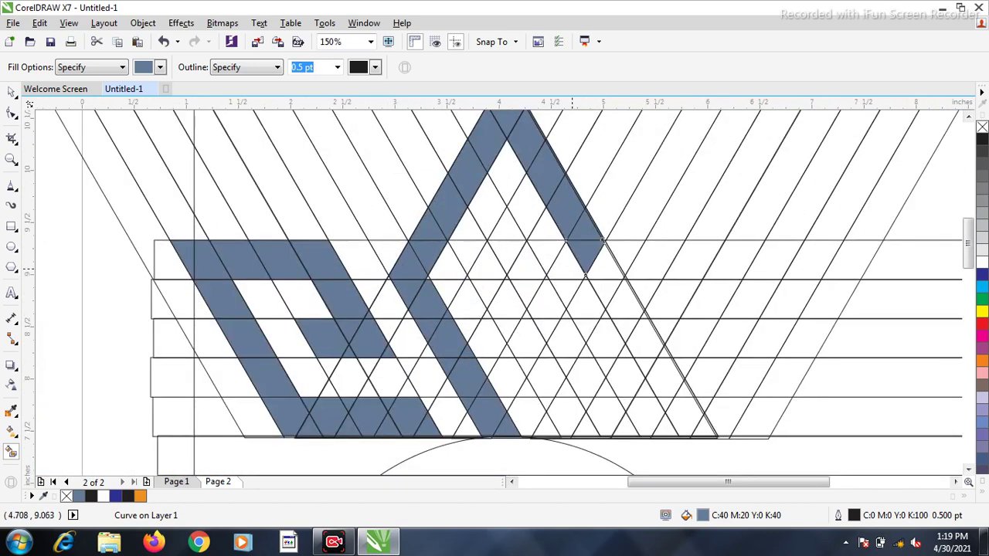
{"action": "left_click", "coordinate": [565, 261]}
{"action": "left_click", "coordinate": [564, 290]}
{"action": "scroll", "coordinate": [544, 324], "scroll_direction": "up", "scroll_amount": 1}
{"action": "left_click", "coordinate": [554, 292]}
{"action": "left_click", "coordinate": [540, 320]}
{"action": "scroll", "coordinate": [550, 233], "scroll_direction": "up", "scroll_amount": 1}
Smart-fill the remaining cells around the inner V's point and its short left-leaning arm up to the tip
{"action": "left_click", "coordinate": [550, 227]}
{"action": "left_click", "coordinate": [492, 264]}
{"action": "left_click", "coordinate": [493, 190]}
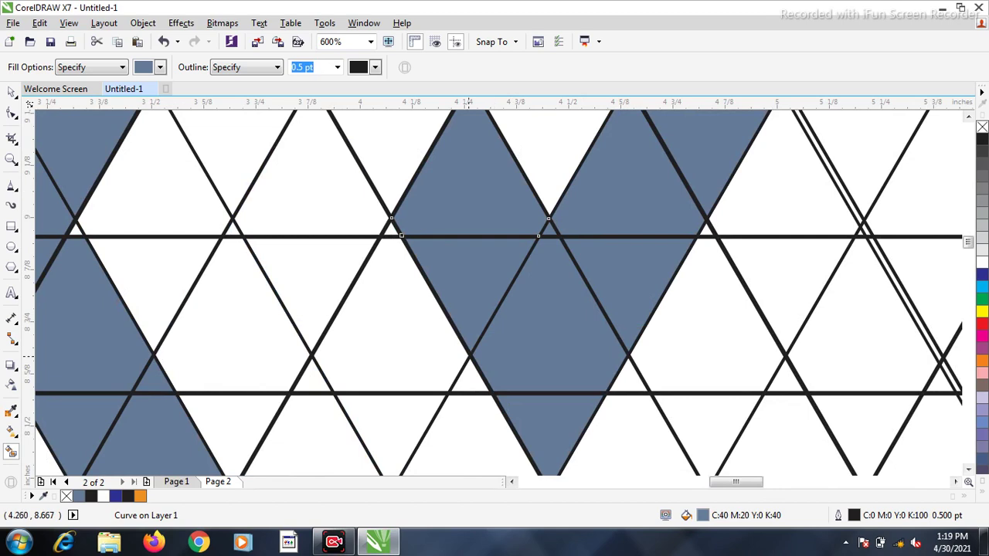
{"action": "scroll", "coordinate": [470, 174], "scroll_direction": "down", "scroll_amount": 1}
{"action": "left_click", "coordinate": [429, 252]}
{"action": "left_click", "coordinate": [429, 185]}
{"action": "scroll", "coordinate": [428, 171], "scroll_direction": "down", "scroll_amount": 1}
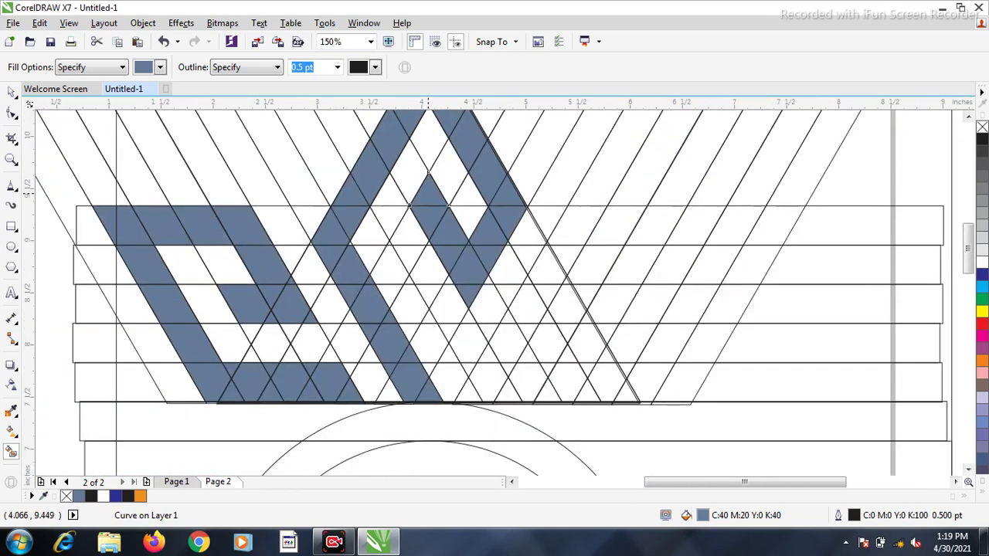
Smart-fill the base strip rightward from the foot of the triangle's inner slanted strip, covering roughly its first half
{"action": "scroll", "coordinate": [429, 171], "scroll_direction": "down", "scroll_amount": 1}
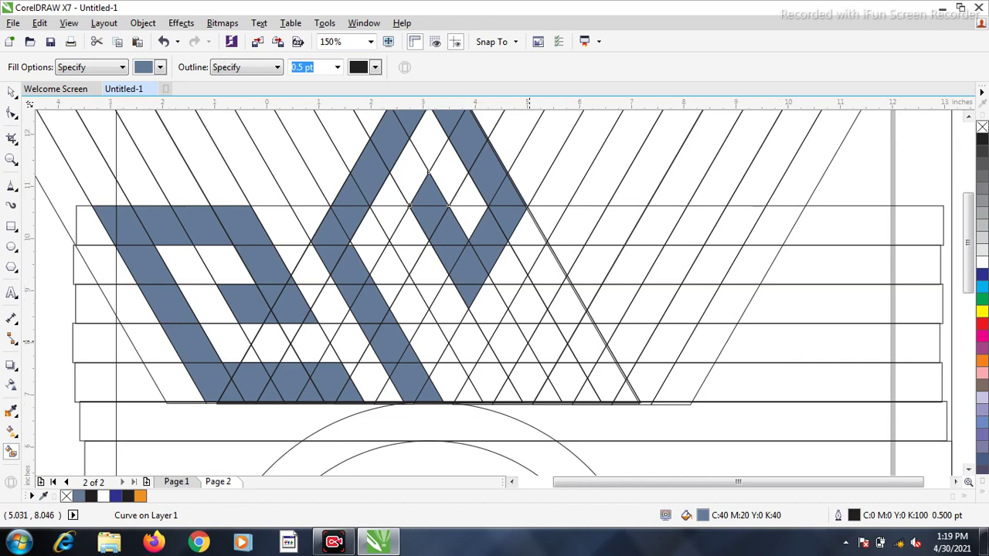
{"action": "scroll", "coordinate": [421, 173], "scroll_direction": "up", "scroll_amount": 1}
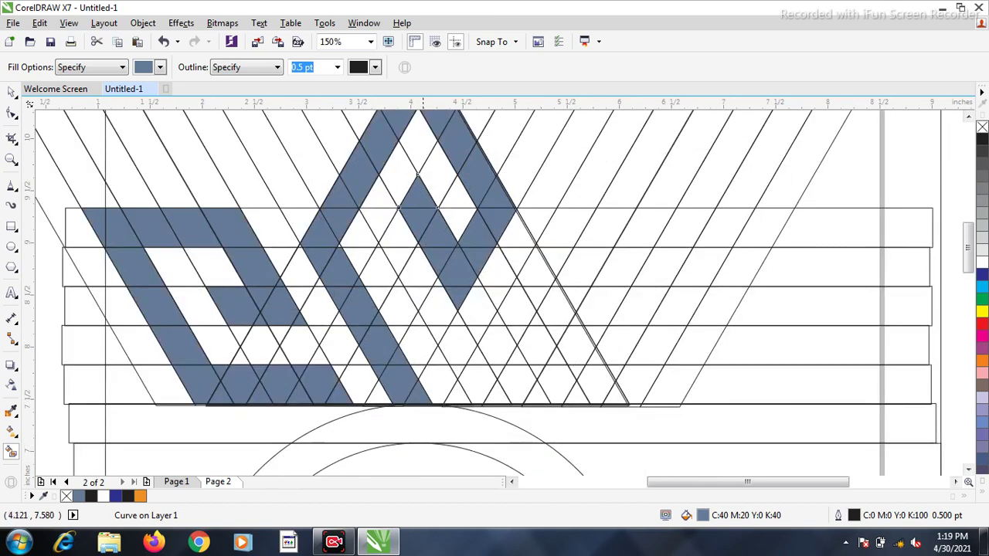
{"action": "left_click", "coordinate": [435, 384]}
{"action": "left_click", "coordinate": [459, 394]}
{"action": "left_click", "coordinate": [477, 374]}
{"action": "left_click", "coordinate": [496, 390]}
{"action": "left_click", "coordinate": [516, 372]}
{"action": "left_click", "coordinate": [495, 371]}
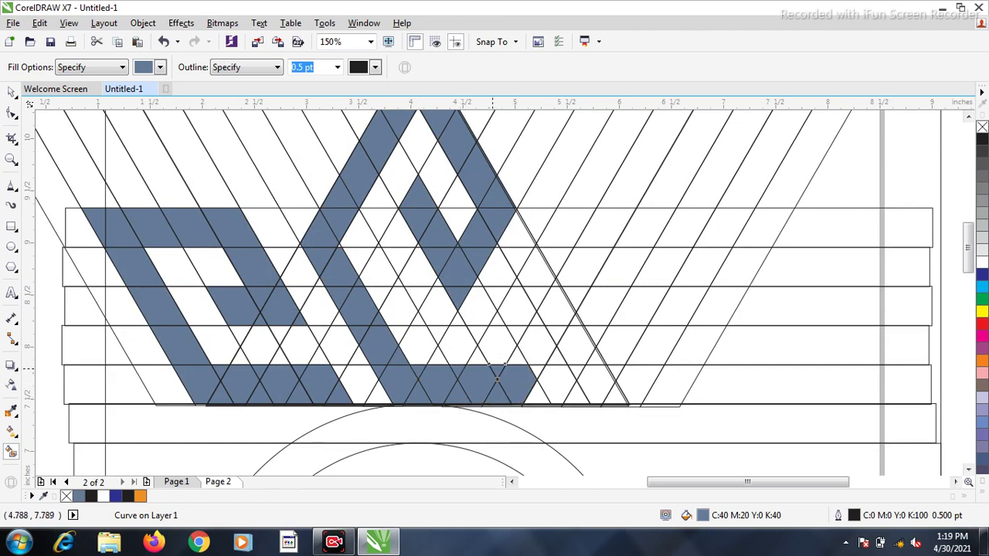
Continue filling the cells of the base strip out to the triangle's right corner
{"action": "left_click", "coordinate": [537, 395]}
{"action": "left_click", "coordinate": [547, 383]}
{"action": "left_click", "coordinate": [536, 374]}
{"action": "left_click", "coordinate": [576, 394]}
{"action": "left_click", "coordinate": [593, 391]}
{"action": "left_click", "coordinate": [617, 395]}
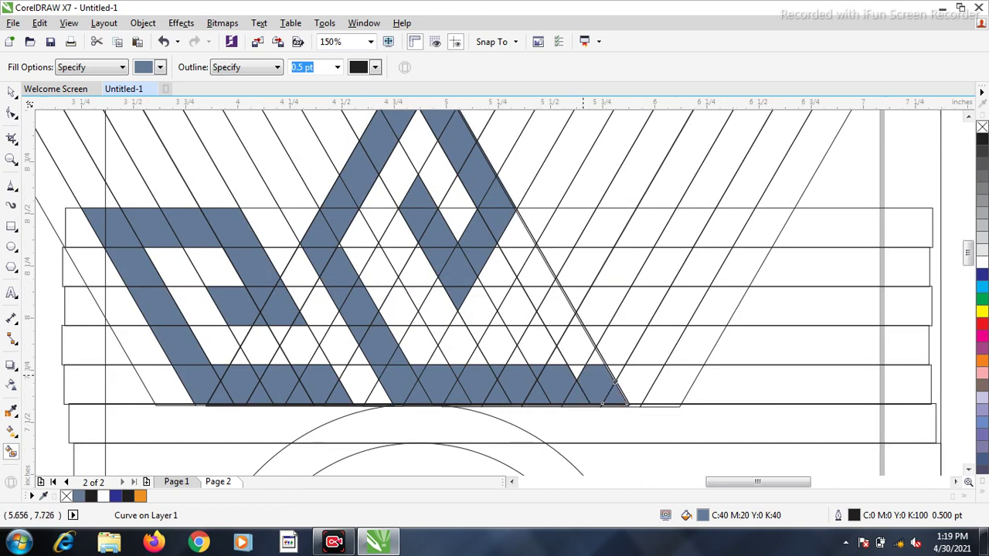
Smart-fill the small triangle and thin slivers beside the double edge at the triangle's right corner
{"action": "scroll", "coordinate": [580, 374], "scroll_direction": "up", "scroll_amount": 2}
{"action": "left_click", "coordinate": [650, 364]}
{"action": "scroll", "coordinate": [650, 365], "scroll_direction": "up", "scroll_amount": 2}
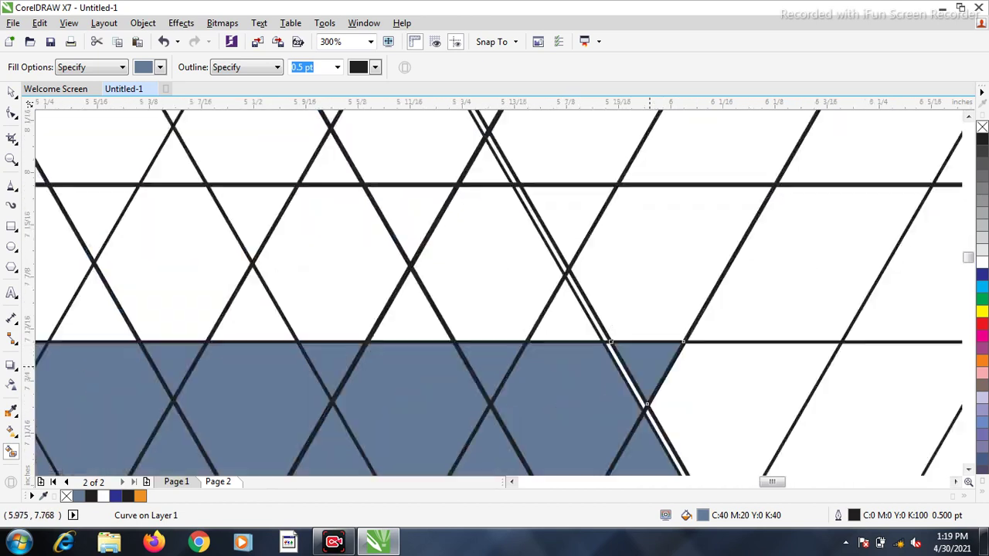
{"action": "left_click", "coordinate": [602, 373]}
{"action": "scroll", "coordinate": [601, 314], "scroll_direction": "down", "scroll_amount": 2}
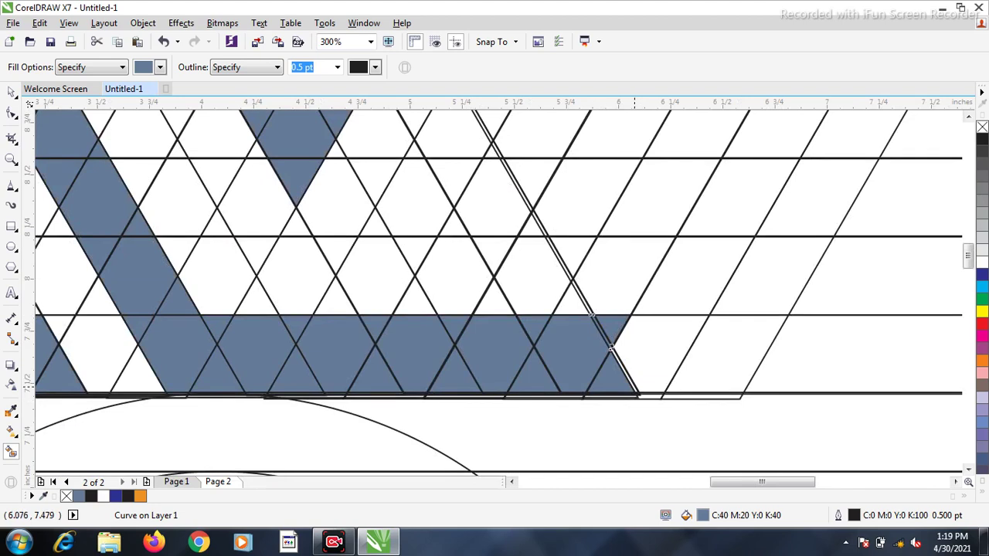
{"action": "left_click", "coordinate": [615, 349]}
Smart-fill the outer right-leaning strip from the base strip's right end up to the uppermost horizontal strip
{"action": "scroll", "coordinate": [652, 351], "scroll_direction": "down", "scroll_amount": 2}
{"action": "left_click", "coordinate": [695, 274]}
{"action": "left_click", "coordinate": [717, 235]}
{"action": "left_click", "coordinate": [740, 195]}
Smart-fill the uppermost horizontal strip leftward from the outer right-leaning strip to the triangle's right edge
{"action": "left_click", "coordinate": [700, 195]}
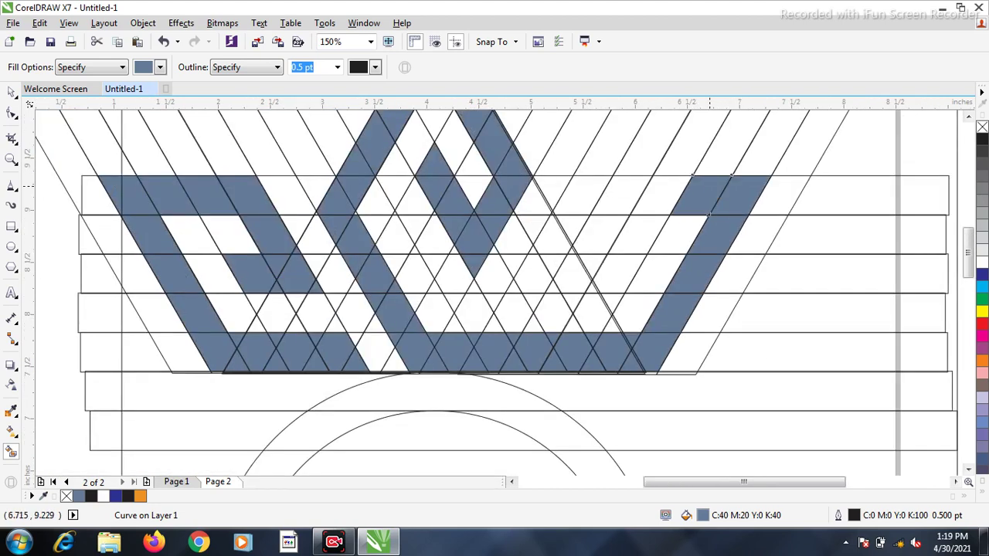
{"action": "left_click", "coordinate": [661, 196]}
{"action": "left_click", "coordinate": [622, 196]}
{"action": "left_click", "coordinate": [582, 196]}
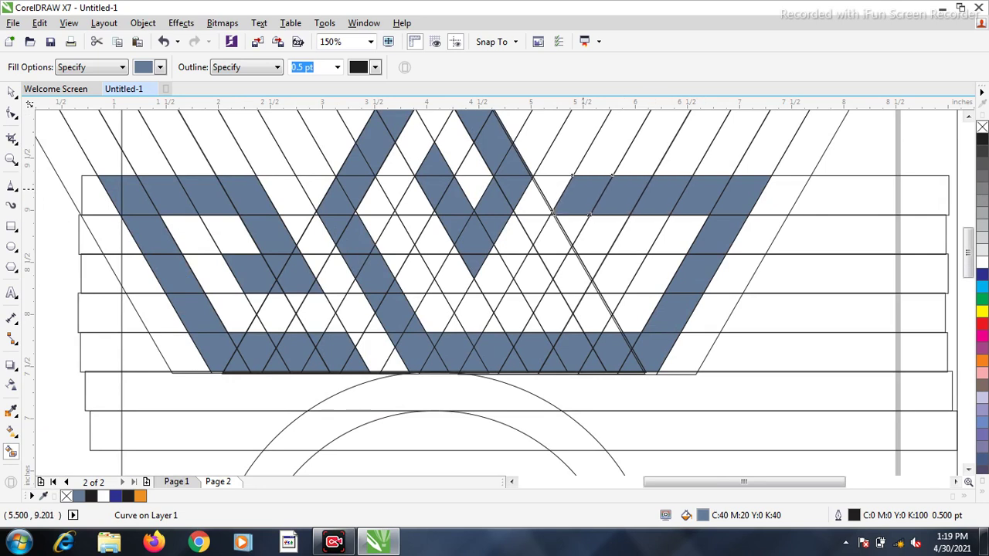
Smart-fill the right-leaning strip from the right wing's upper bar down across the triangle's edge to the third horizontal strip, undoing a stray fill
{"action": "left_click", "coordinate": [575, 228]}
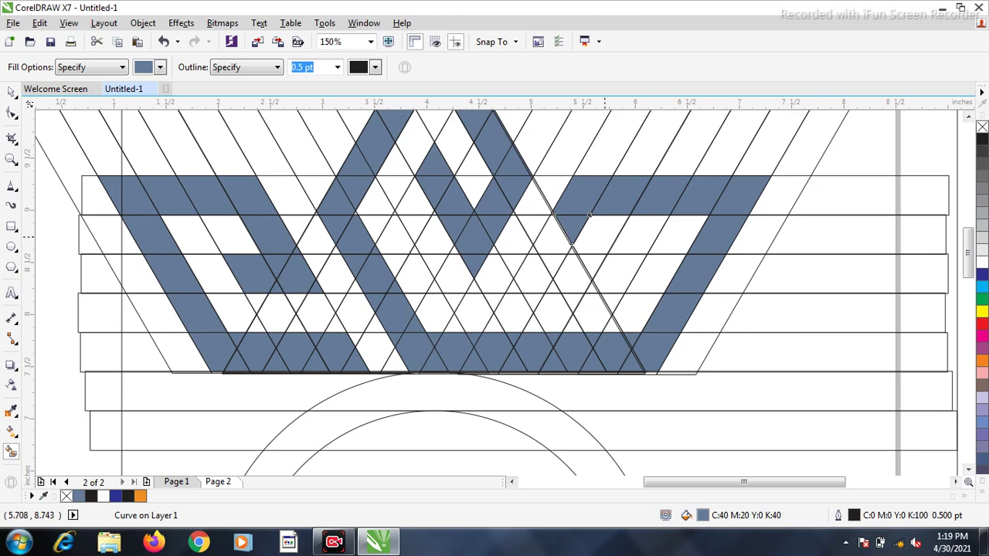
{"action": "left_click", "coordinate": [601, 234]}
{"action": "key", "text": "ctrl+z"}
{"action": "left_click", "coordinate": [549, 247]}
{"action": "scroll", "coordinate": [572, 236], "scroll_direction": "up", "scroll_amount": 2}
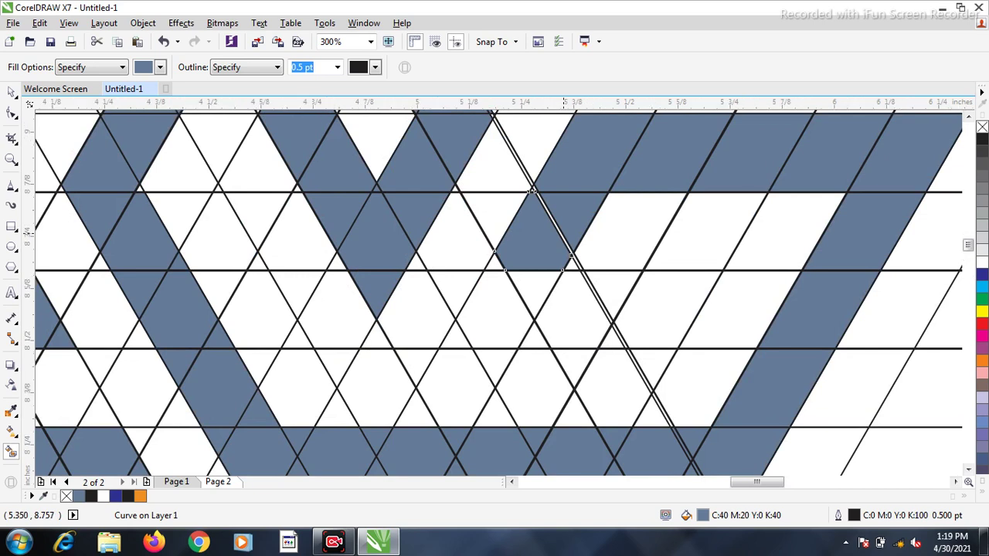
{"action": "scroll", "coordinate": [565, 234], "scroll_direction": "up", "scroll_amount": 2}
{"action": "left_click", "coordinate": [493, 260]}
{"action": "left_click", "coordinate": [503, 330]}
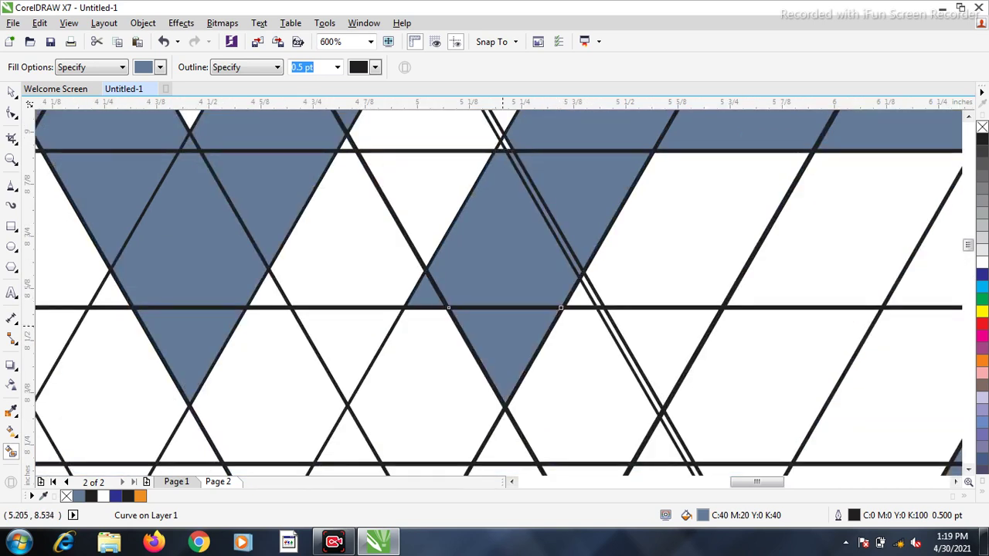
{"action": "scroll", "coordinate": [533, 295], "scroll_direction": "down", "scroll_amount": 1}
{"action": "left_click", "coordinate": [479, 340]}
{"action": "scroll", "coordinate": [516, 317], "scroll_direction": "down", "scroll_amount": 2}
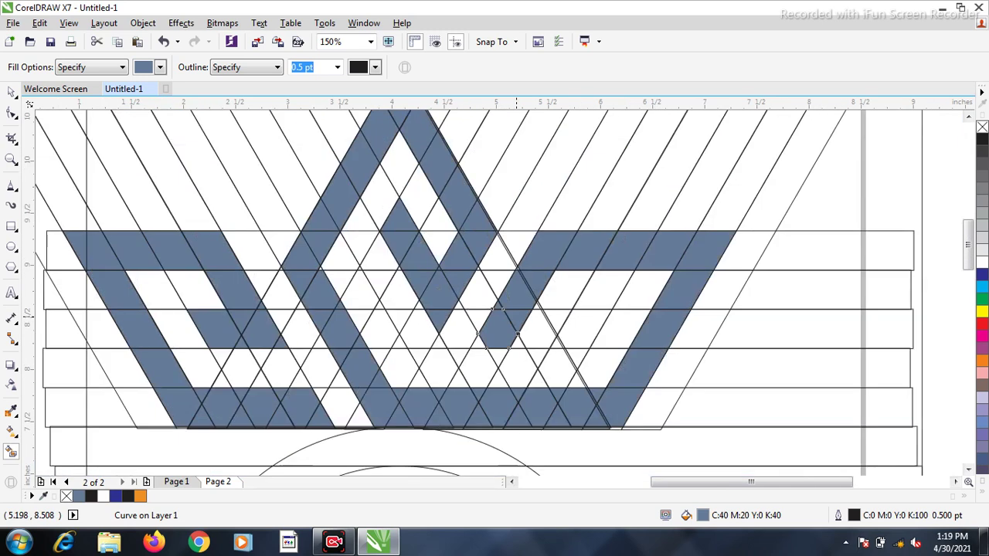
Smart-fill the right wing's short inner bar along the third horizontal strip, including the slivers at the triangle's edge
{"action": "scroll", "coordinate": [491, 317], "scroll_direction": "up", "scroll_amount": 2}
{"action": "left_click", "coordinate": [470, 339]}
{"action": "left_click", "coordinate": [543, 340]}
{"action": "left_click", "coordinate": [578, 321]}
{"action": "left_click", "coordinate": [618, 297]}
{"action": "scroll", "coordinate": [619, 309], "scroll_direction": "up", "scroll_amount": 2}
{"action": "left_click", "coordinate": [607, 311]}
{"action": "scroll", "coordinate": [626, 339], "scroll_direction": "down", "scroll_amount": 4}
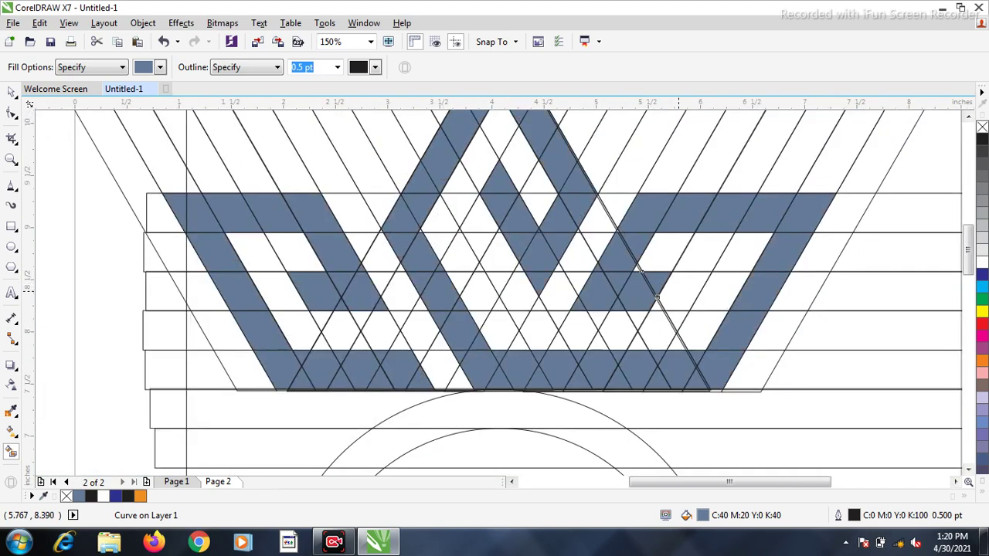
{"action": "left_click", "coordinate": [658, 298]}
{"action": "scroll", "coordinate": [659, 298], "scroll_direction": "up", "scroll_amount": 4}
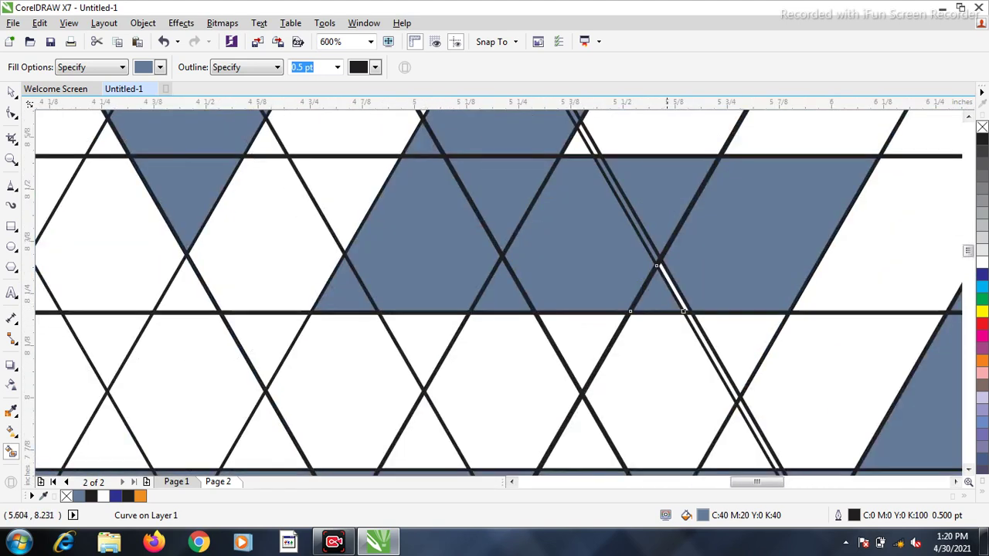
{"action": "scroll", "coordinate": [653, 252], "scroll_direction": "down", "scroll_amount": 6}
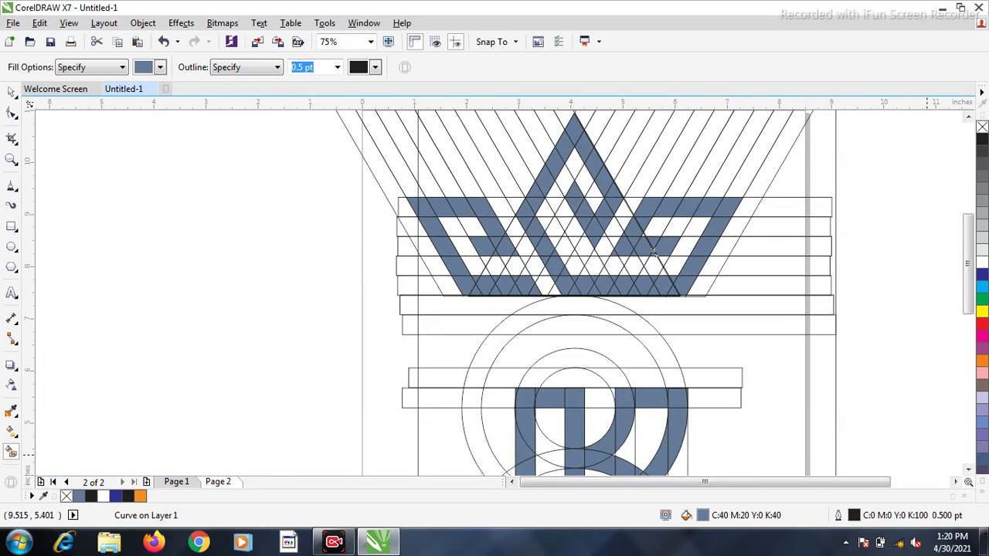
Draw two slanted guide lines extending the crown's outer edges below its base, about 1.45 × 2.55 in and 1.7 × 3.06 in
{"action": "key", "text": "F5"}
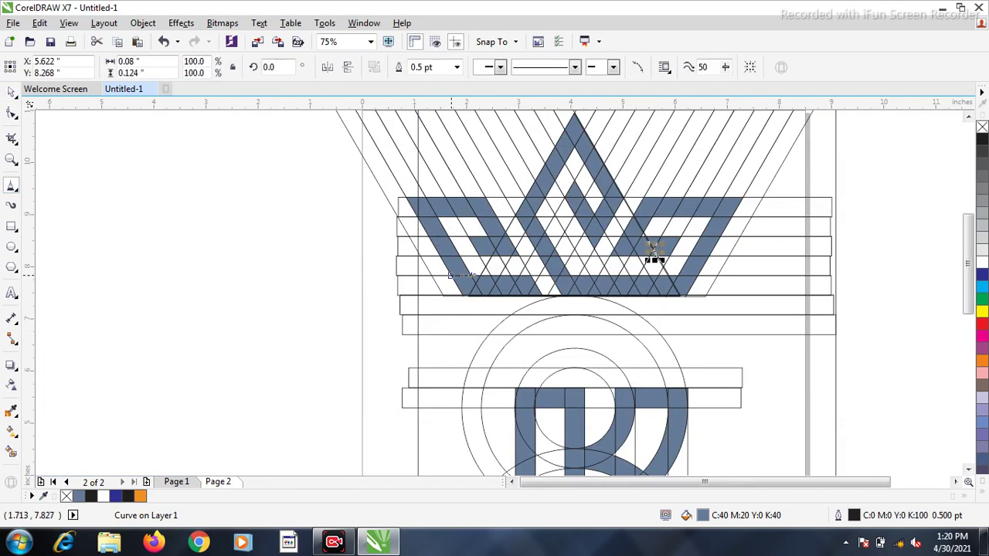
{"action": "left_click", "coordinate": [428, 235]}
{"action": "left_click", "coordinate": [502, 368]}
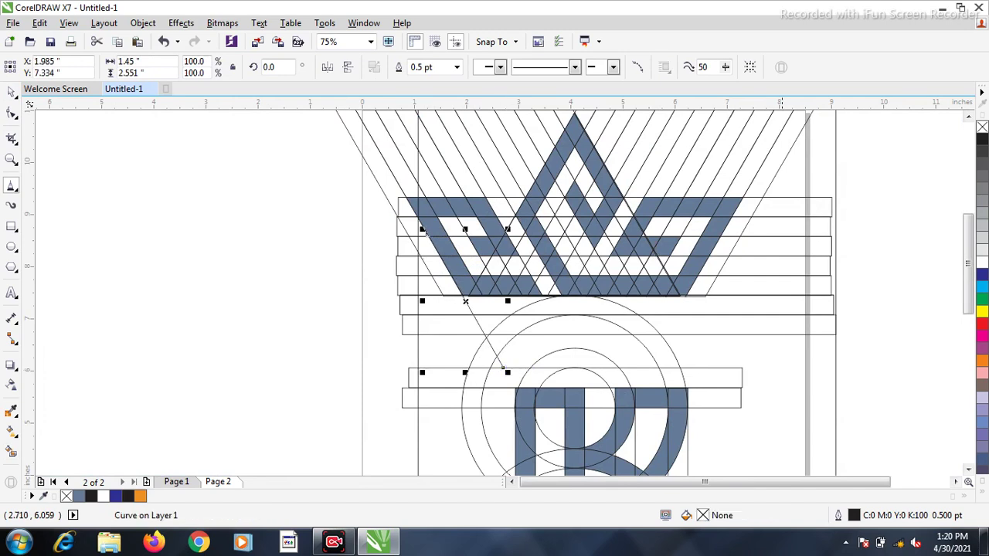
{"action": "left_click", "coordinate": [728, 223]}
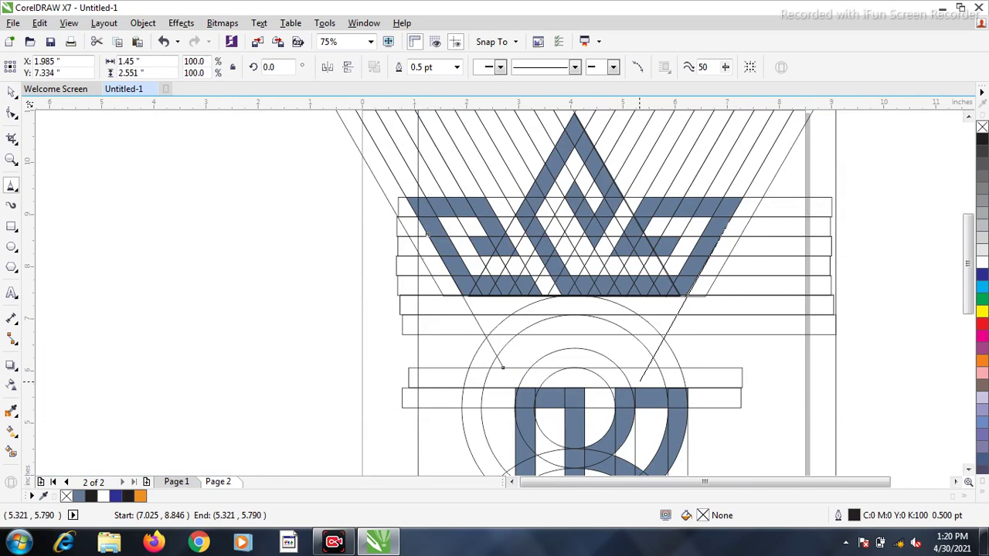
{"action": "left_click", "coordinate": [640, 380]}
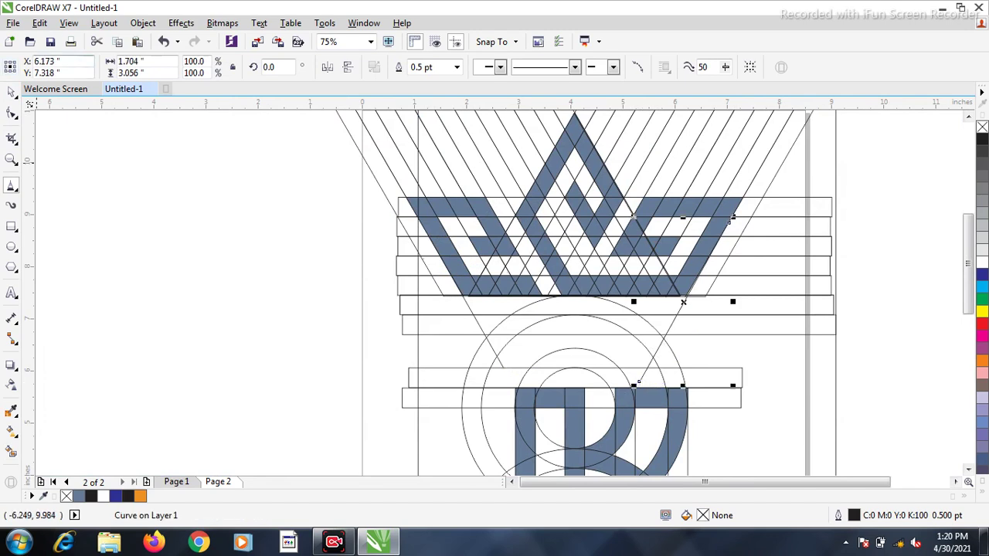
Smart-fill the second horizontal strip below the crown's base between the two slanted guide lines
{"action": "left_click", "coordinate": [11, 451]}
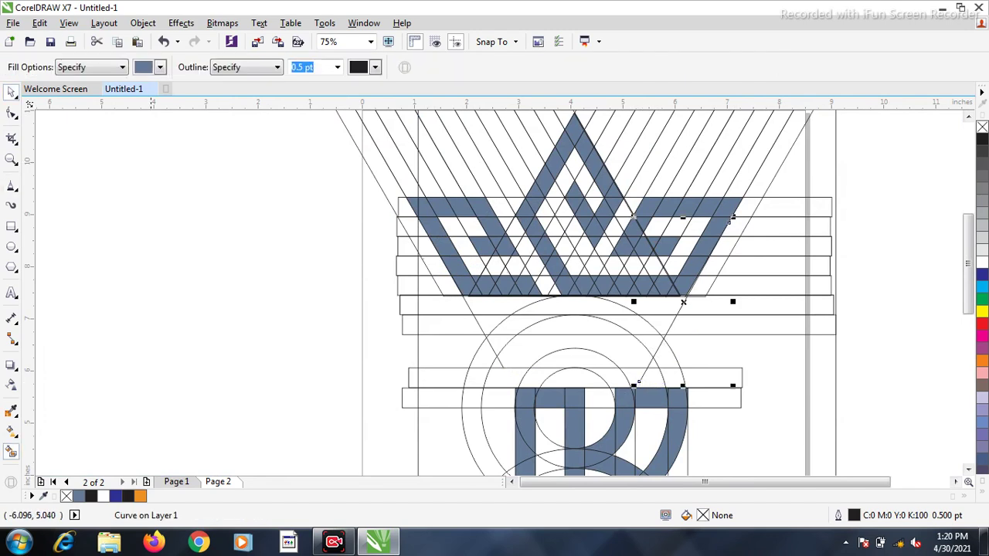
{"action": "scroll", "coordinate": [484, 340], "scroll_direction": "up", "scroll_amount": 1}
{"action": "left_click", "coordinate": [498, 310]}
{"action": "left_click", "coordinate": [521, 316]}
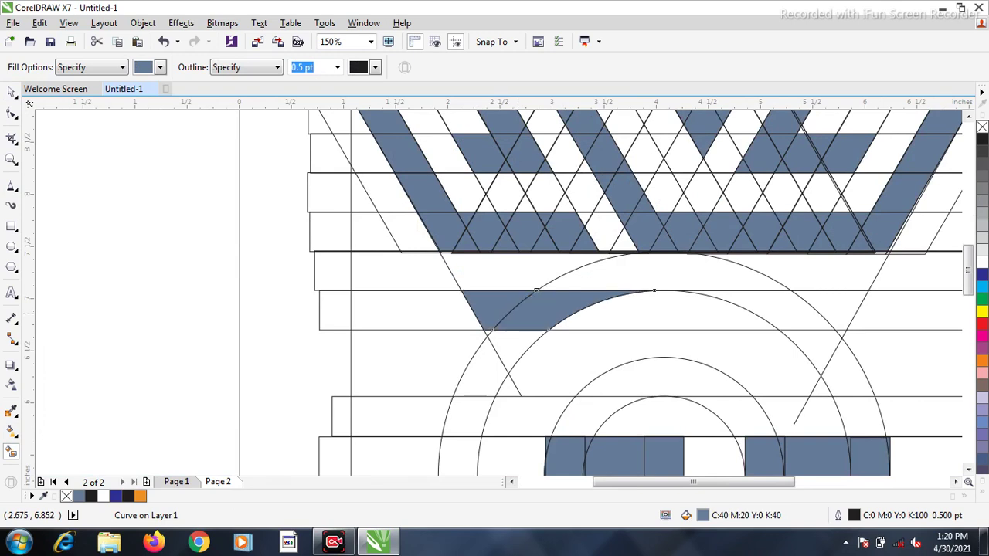
{"action": "left_click", "coordinate": [638, 309]}
{"action": "left_click", "coordinate": [768, 300]}
{"action": "left_click", "coordinate": [845, 318]}
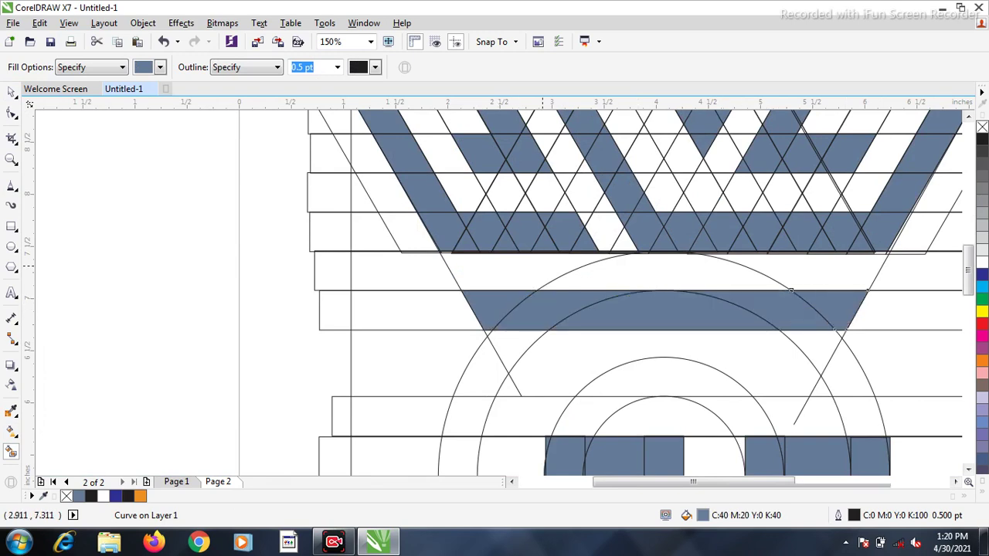
{"action": "scroll", "coordinate": [541, 265], "scroll_direction": "down", "scroll_amount": 1}
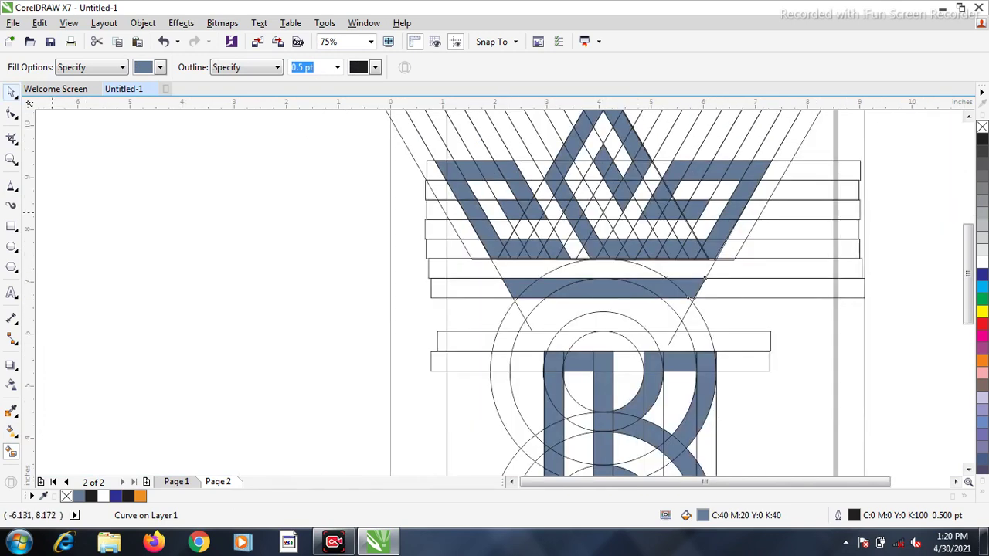
Delete the slanted guide line at the right end of the separate bar beneath the crown
{"action": "left_click", "coordinate": [11, 92]}
{"action": "key", "text": "Escape"}
{"action": "scroll", "coordinate": [689, 309], "scroll_direction": "up", "scroll_amount": 1}
{"action": "left_click", "coordinate": [690, 309]}
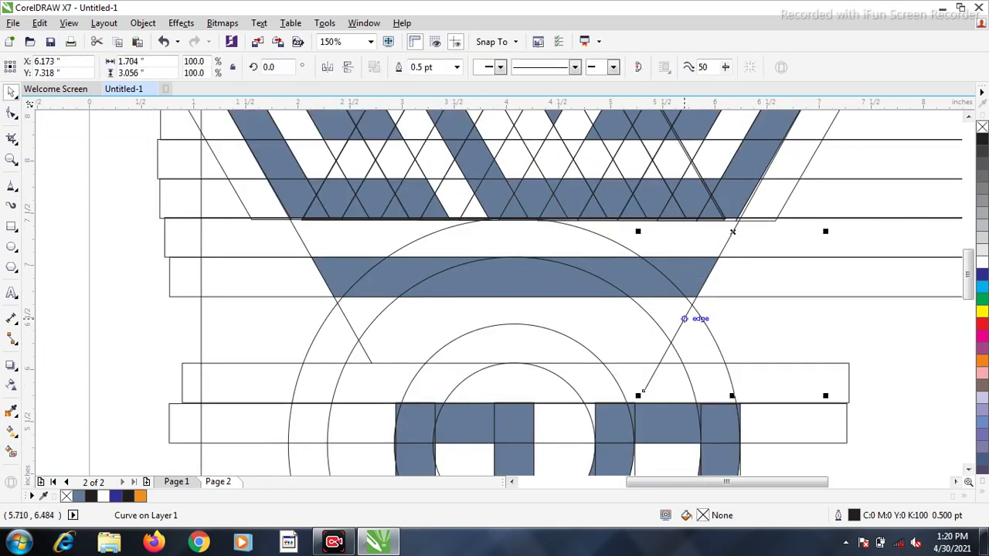
{"action": "key", "text": "Escape"}
{"action": "scroll", "coordinate": [664, 294], "scroll_direction": "down", "scroll_amount": 2}
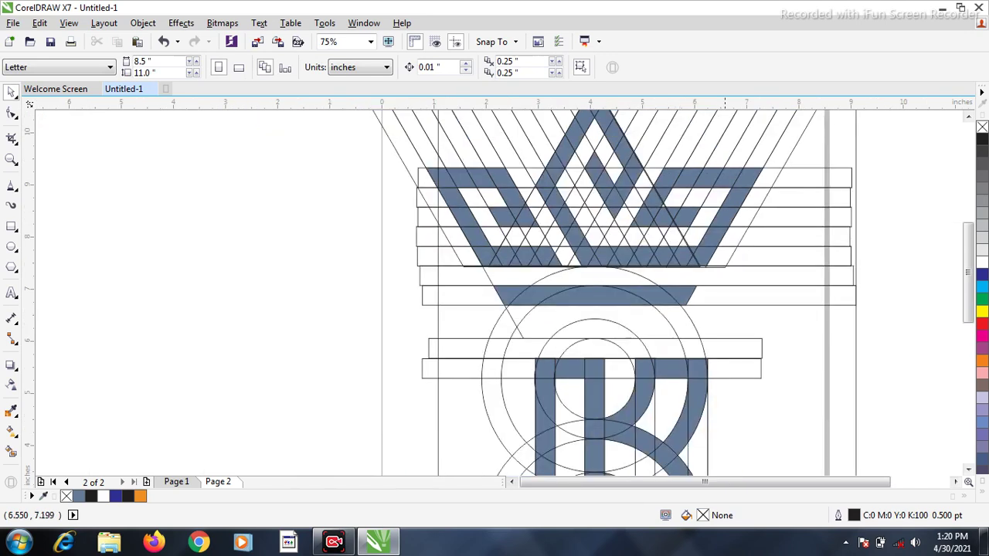
Select the filled logo pieces and move them to the empty area to the right of the page
{"action": "scroll", "coordinate": [654, 245], "scroll_direction": "down", "scroll_amount": 1}
{"action": "left_click_drag", "start_coordinate": [519, 166], "coordinate": [547, 214]}
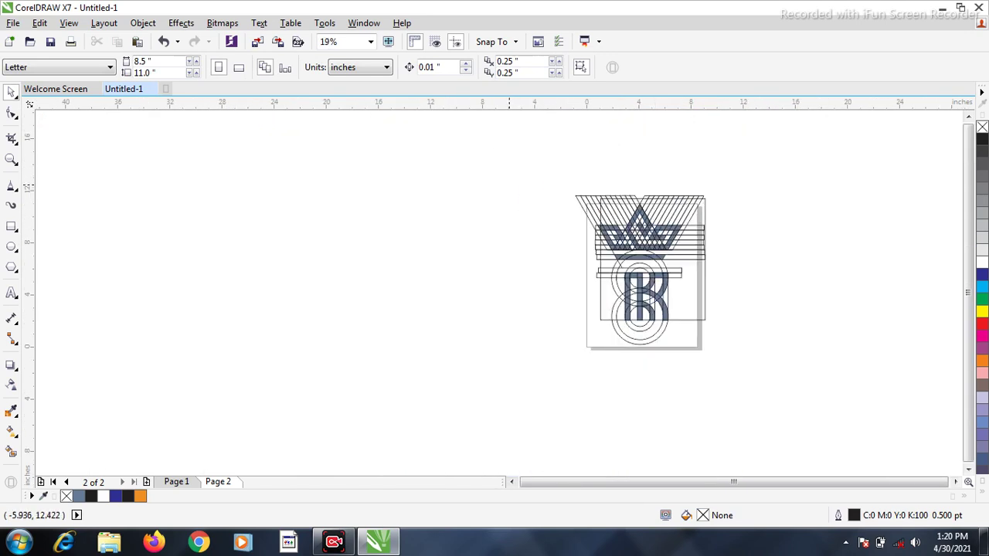
{"action": "left_click_drag", "start_coordinate": [510, 179], "coordinate": [622, 275]}
{"action": "left_click_drag", "start_coordinate": [557, 202], "coordinate": [564, 206]}
{"action": "left_click_drag", "start_coordinate": [658, 283], "coordinate": [690, 331]}
{"action": "left_click_drag", "start_coordinate": [639, 269], "coordinate": [759, 266]}
{"action": "left_click", "coordinate": [825, 267]}
{"action": "scroll", "coordinate": [825, 267], "scroll_direction": "up", "scroll_amount": 2}
Delete the two horizontal construction strips crossing the top of the moved lettering
{"action": "left_click", "coordinate": [699, 259]}
{"action": "key", "text": "Delete"}
{"action": "left_click", "coordinate": [721, 279]}
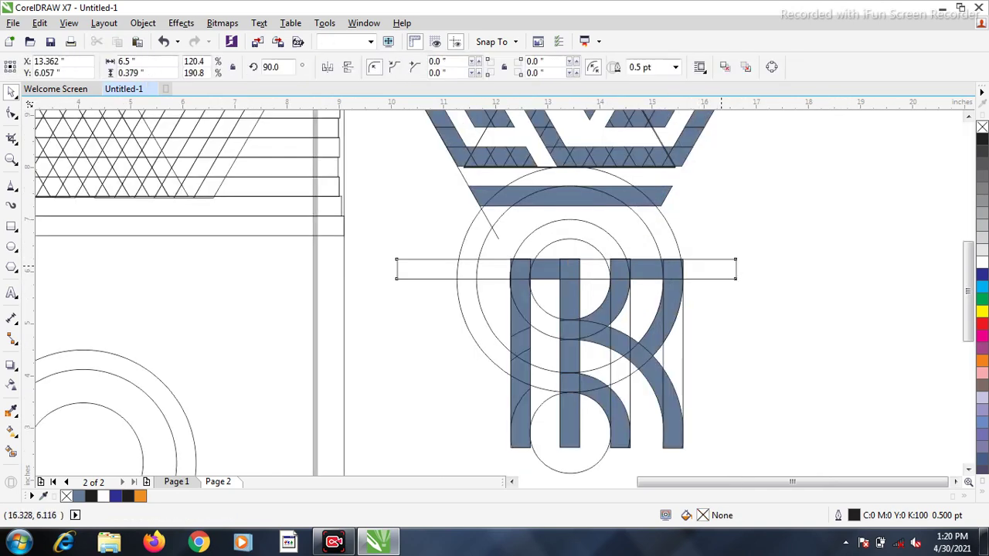
{"action": "key", "text": "Delete"}
Delete the two largest concentric construction circles around the upper part of the moved lettering
{"action": "left_click", "coordinate": [671, 233]}
{"action": "key", "text": "Delete"}
{"action": "left_click", "coordinate": [649, 233]}
{"action": "key", "text": "Delete"}
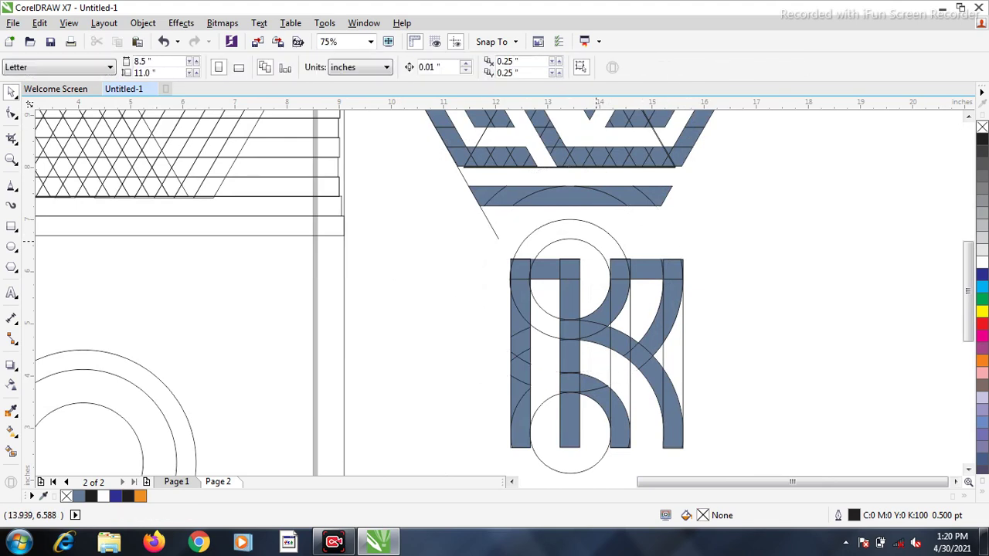
Delete the remaining construction circles around the lettering and the slanted guide line between the crown and the lettering
{"action": "left_click", "coordinate": [594, 465]}
{"action": "key", "text": "Delete"}
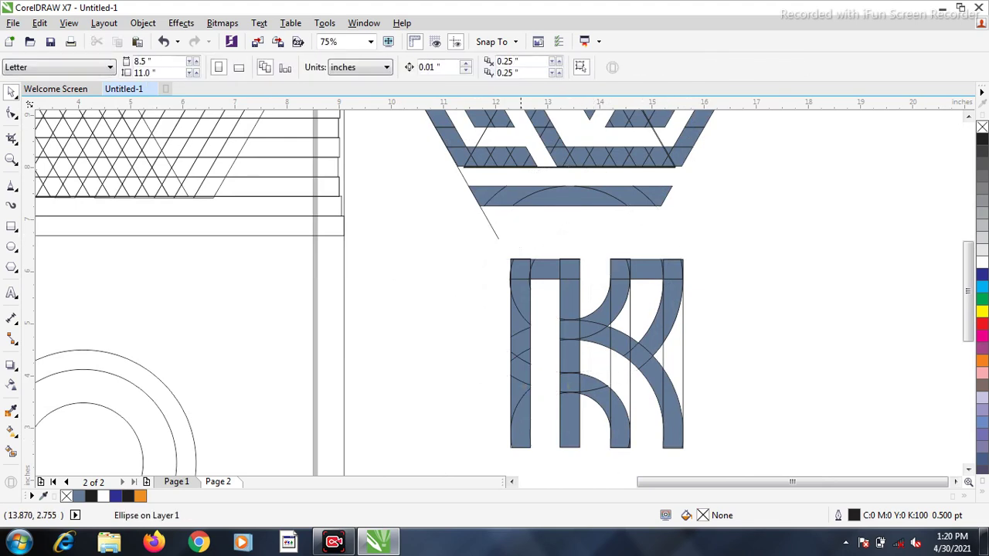
{"action": "left_click", "coordinate": [492, 228]}
{"action": "key", "text": "Delete"}
Delete the two tall vertical construction strips crossing the right half of the lettering
{"action": "left_click", "coordinate": [629, 327]}
{"action": "key", "text": "Delete"}
{"action": "left_click", "coordinate": [683, 367]}
{"action": "key", "text": "Delete"}
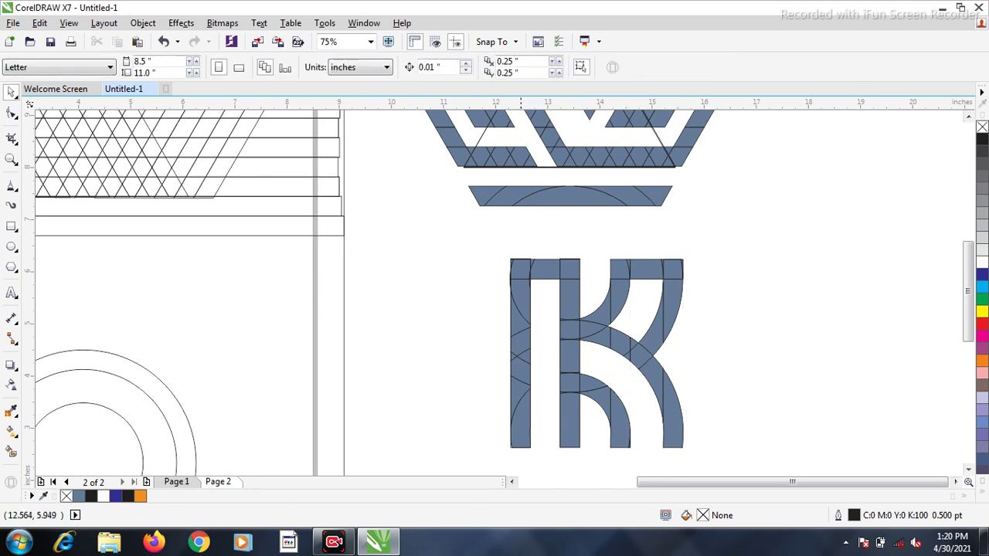
Weld the pieces of the lettering's leftmost vertical bar into one shape and the pieces of the short horizontal strip beside its top into another
{"action": "left_click_drag", "start_coordinate": [531, 405], "coordinate": [537, 456]}
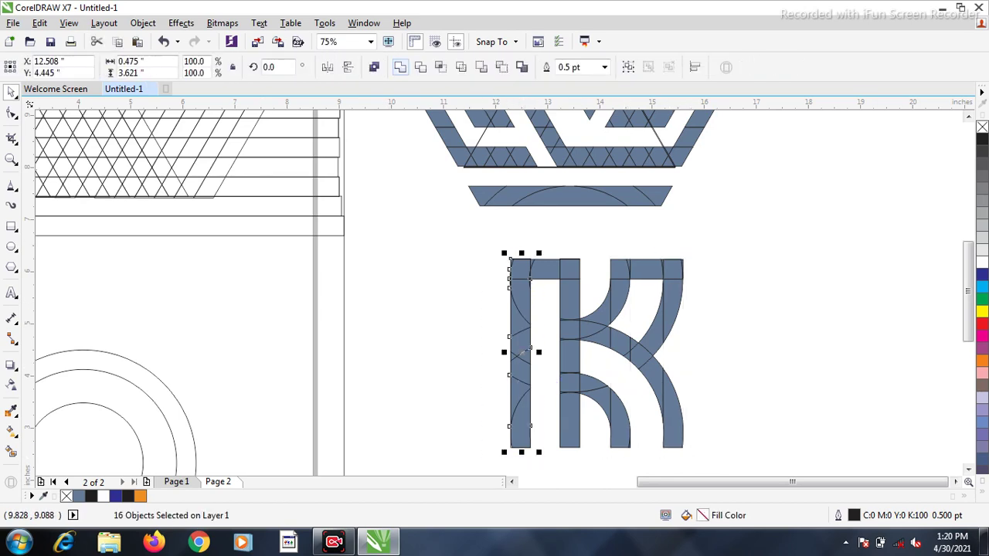
{"action": "key", "text": "ctrl+l"}
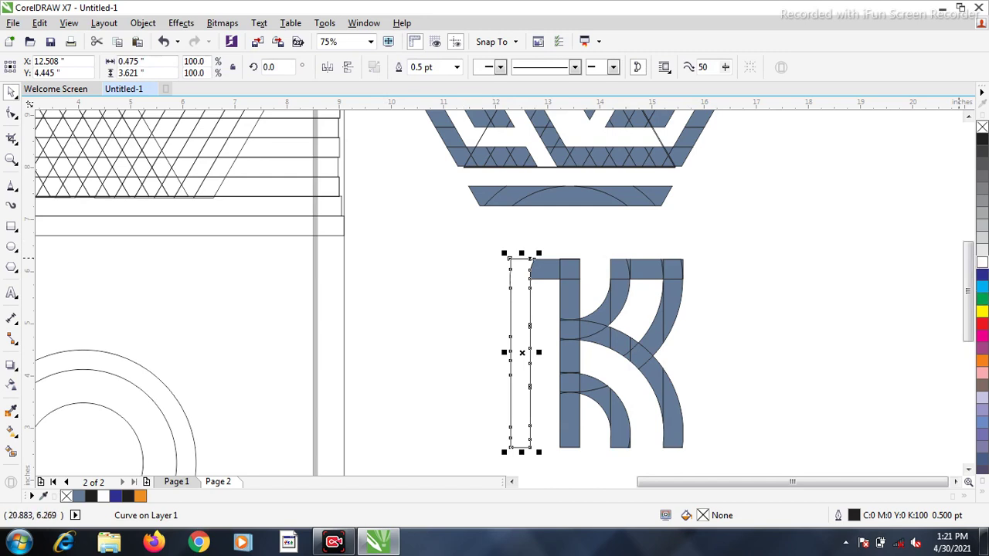
{"action": "left_click_drag", "start_coordinate": [471, 220], "coordinate": [610, 293]}
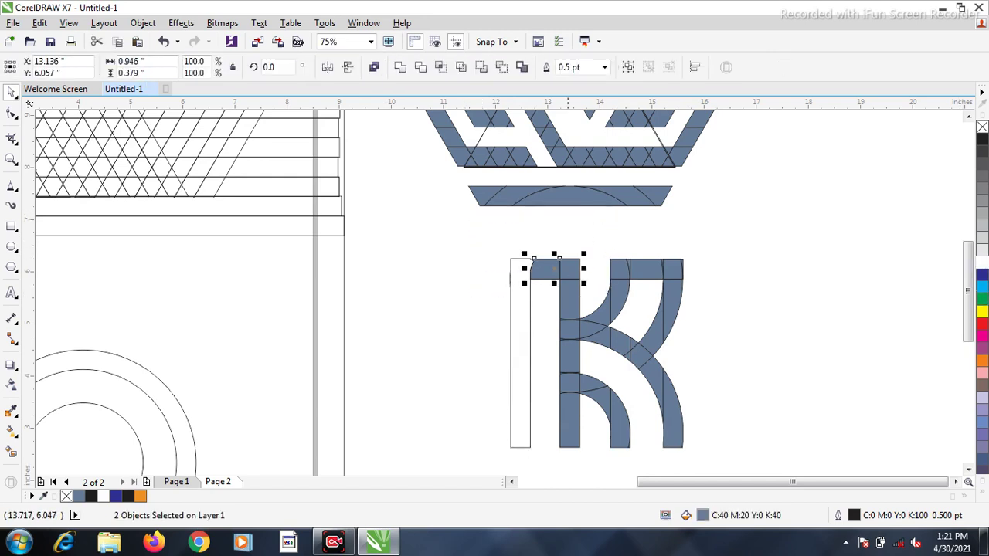
{"action": "left_click", "coordinate": [400, 67]}
{"action": "left_click", "coordinate": [566, 203]}
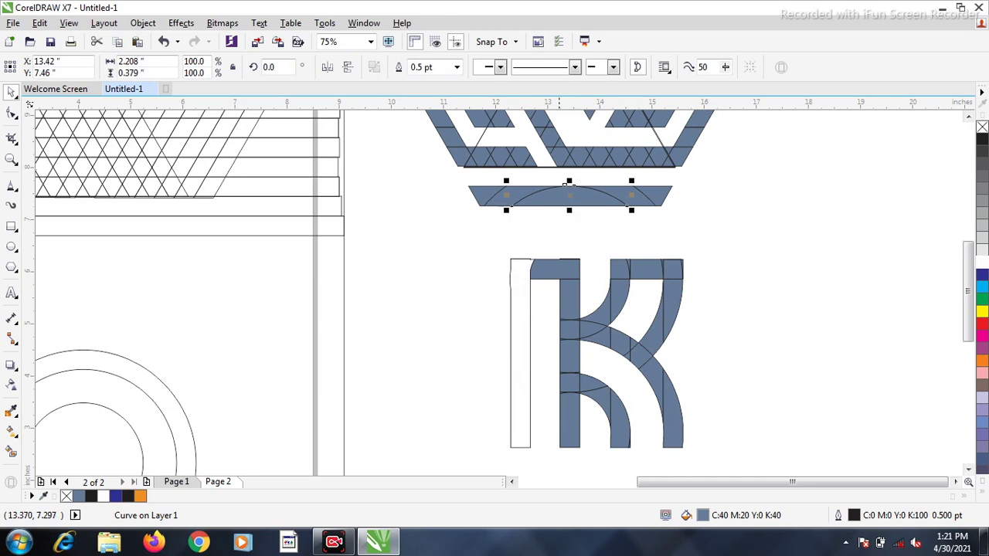
{"action": "left_click", "coordinate": [543, 236]}
Weld all pieces of the K's vertical stem into one shape and merge it with the short horizontal strip at its top
{"action": "left_click_drag", "start_coordinate": [588, 415], "coordinate": [588, 415]}
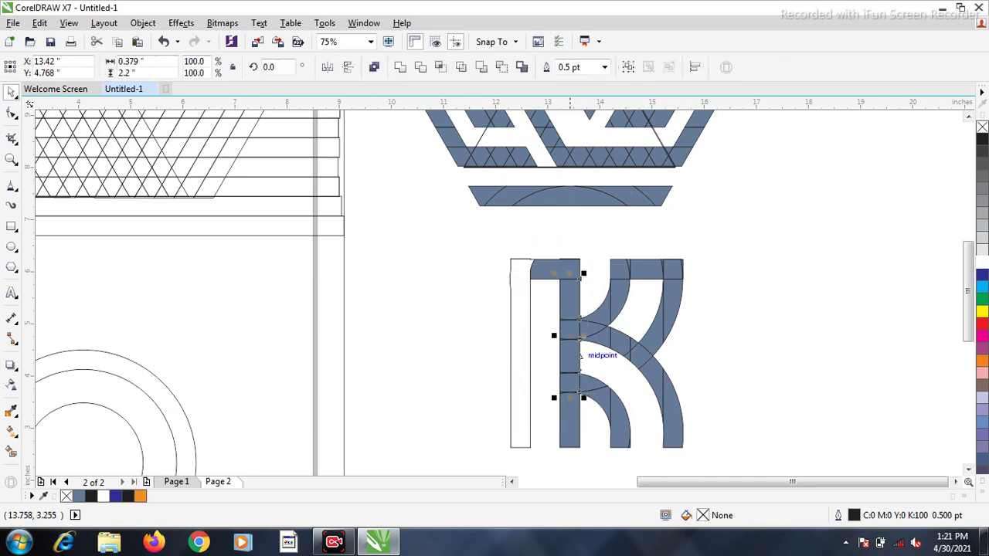
{"action": "key", "text": "ctrl+l"}
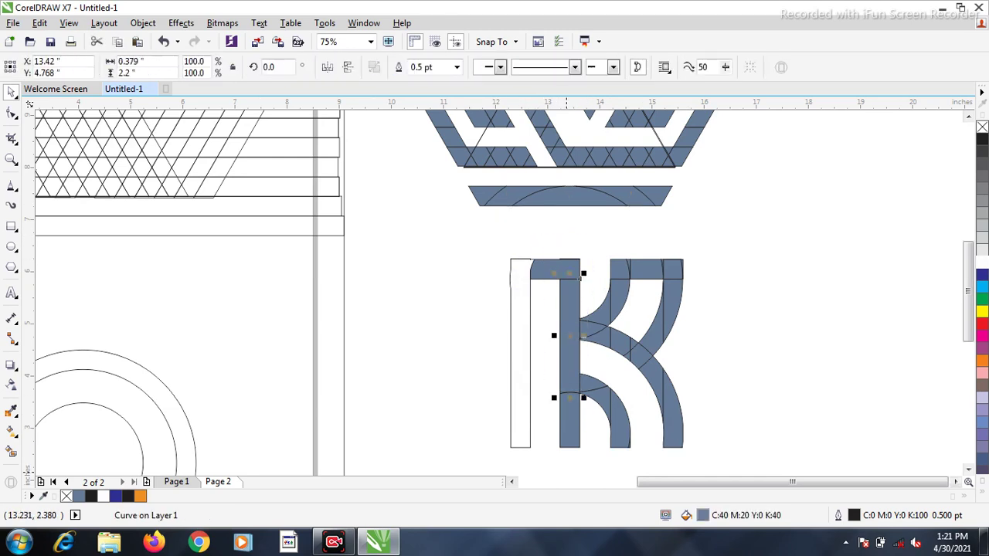
{"action": "left_click", "coordinate": [568, 432]}
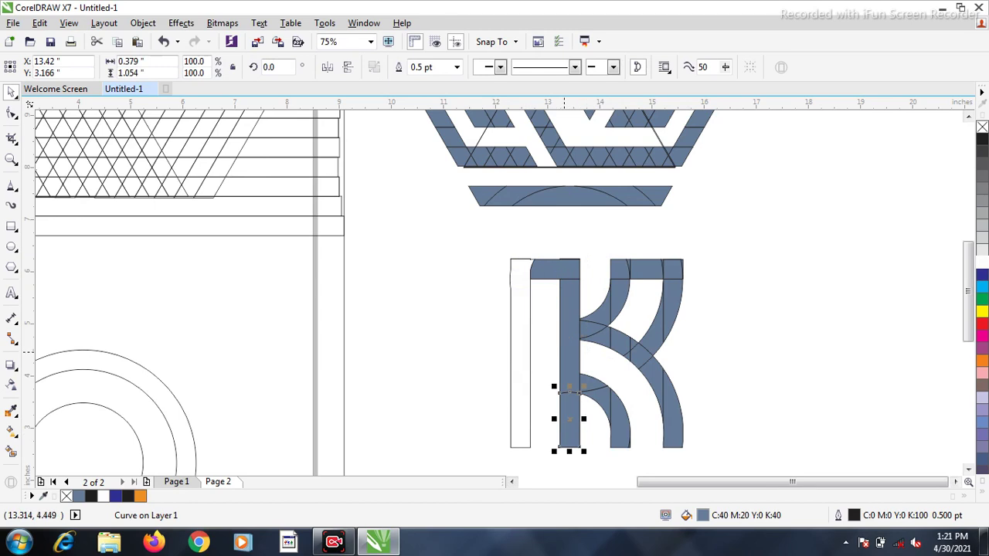
{"action": "left_click", "coordinate": [569, 349], "text": "shift"}
{"action": "key", "text": "ctrl+l"}
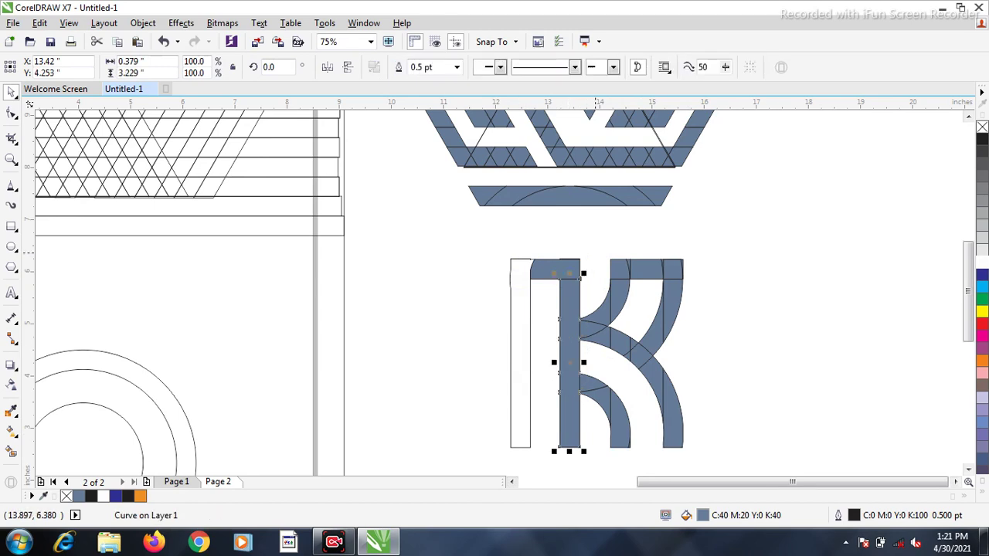
{"action": "left_click", "coordinate": [561, 264], "text": "shift"}
{"action": "left_click", "coordinate": [400, 67]}
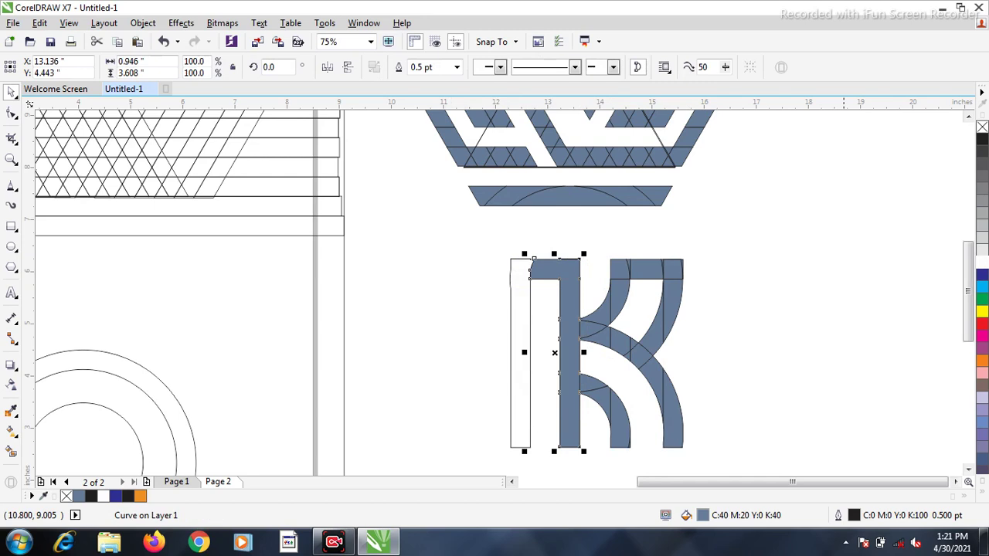
{"action": "left_click", "coordinate": [844, 246]}
Weld the horizontal cap of the K's upper arm with its outer and inner curved strokes
{"action": "scroll", "coordinate": [675, 273], "scroll_direction": "up", "scroll_amount": 1}
{"action": "left_click_drag", "start_coordinate": [761, 226], "coordinate": [512, 294]}
{"action": "left_click", "coordinate": [401, 67]}
{"action": "left_click", "coordinate": [666, 311], "text": "shift"}
{"action": "left_click", "coordinate": [400, 67]}
{"action": "left_click", "coordinate": [636, 393], "text": "shift"}
{"action": "scroll", "coordinate": [494, 296], "scroll_direction": "down", "scroll_amount": 2}
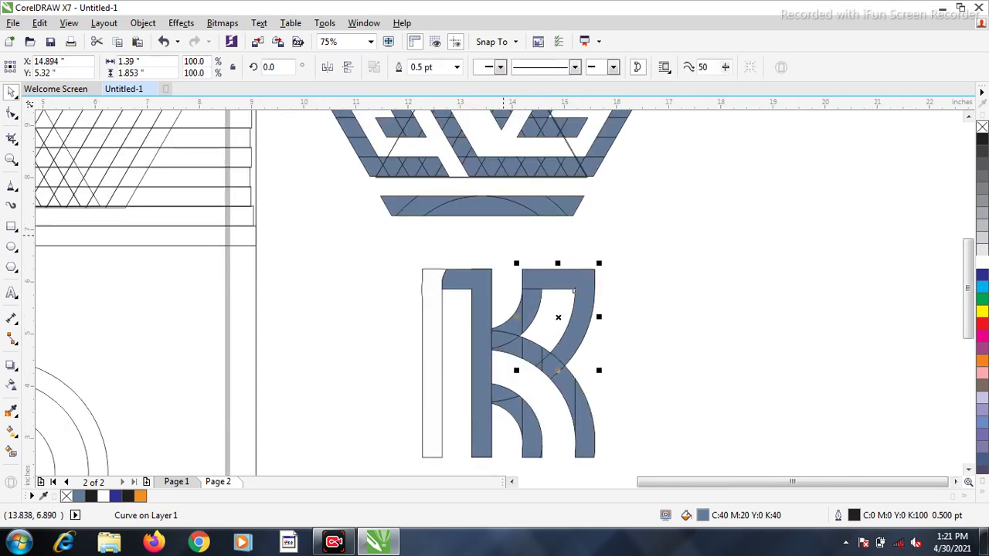
{"action": "scroll", "coordinate": [520, 349], "scroll_direction": "up", "scroll_amount": 2}
{"action": "left_click", "coordinate": [400, 67]}
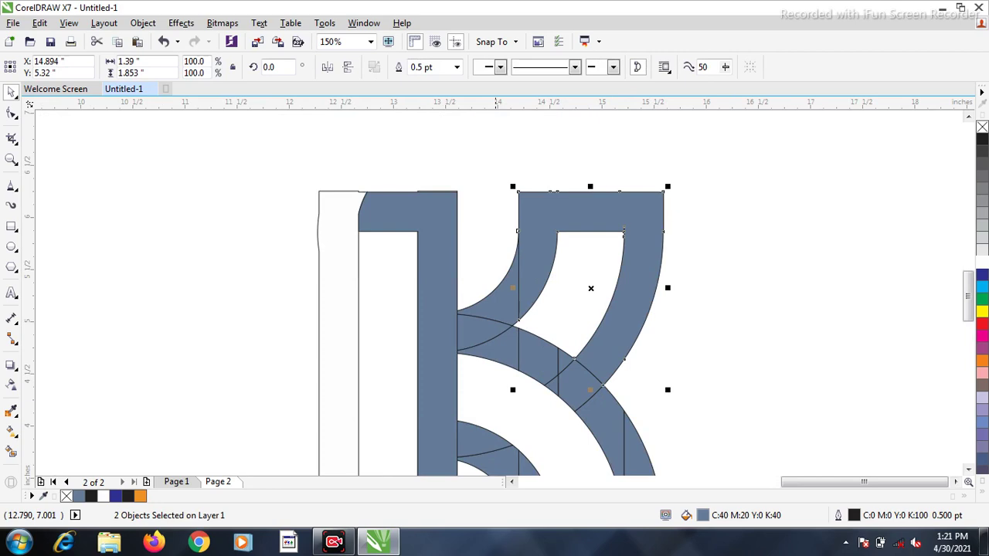
Weld the remaining inner curve and the junction pieces beside the stem onto the K's upper arm
{"action": "left_click", "coordinate": [507, 296], "text": "shift"}
{"action": "left_click", "coordinate": [401, 67]}
{"action": "left_click", "coordinate": [480, 335], "text": "shift"}
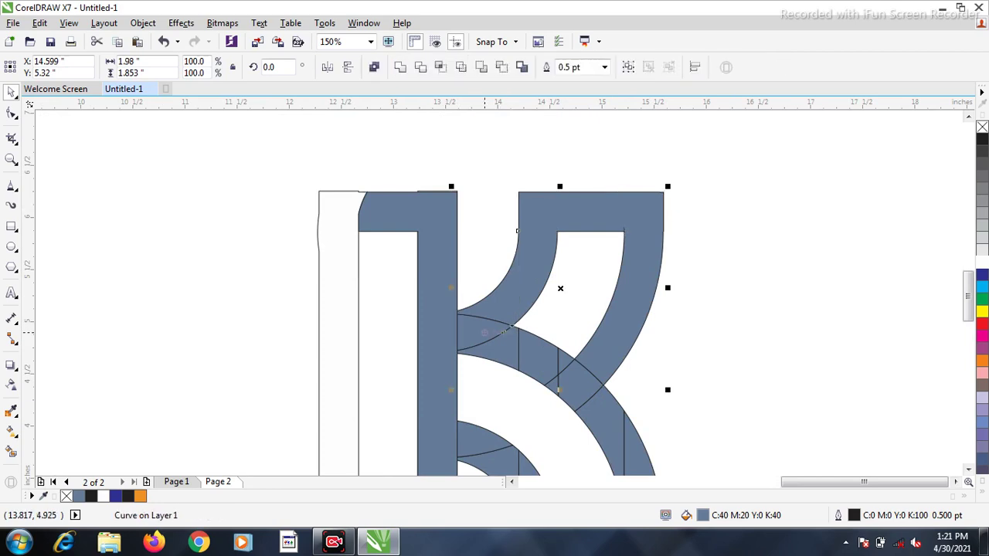
{"action": "left_click", "coordinate": [400, 67]}
{"action": "left_click", "coordinate": [495, 355], "text": "shift"}
{"action": "left_click", "coordinate": [400, 68]}
{"action": "left_click", "coordinate": [540, 355], "text": "shift"}
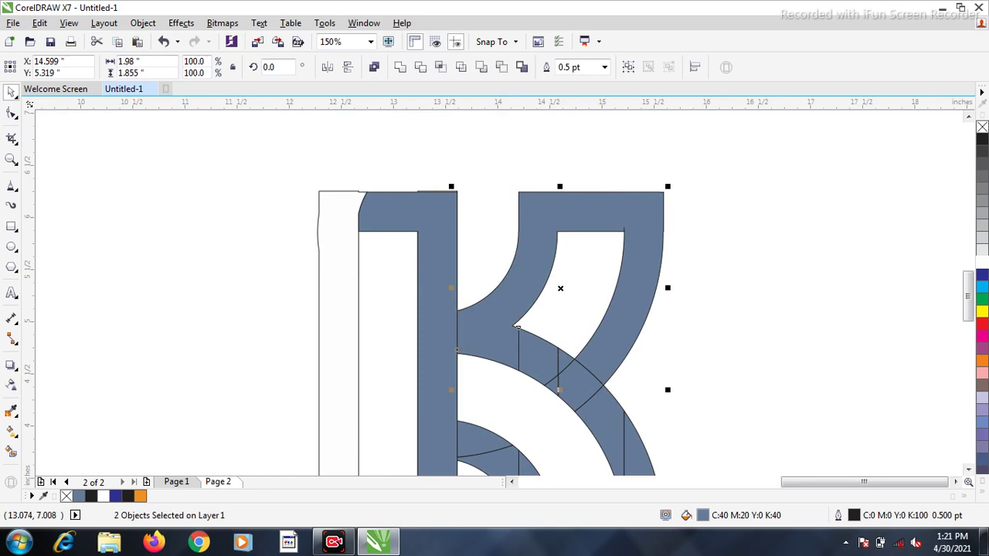
{"action": "key", "text": "ctrl+l"}
{"action": "key", "text": "Escape"}
{"action": "key", "text": "F3"}
Weld the pieces of the K's long lower-right leg into one curved shape
{"action": "left_click", "coordinate": [570, 404]}
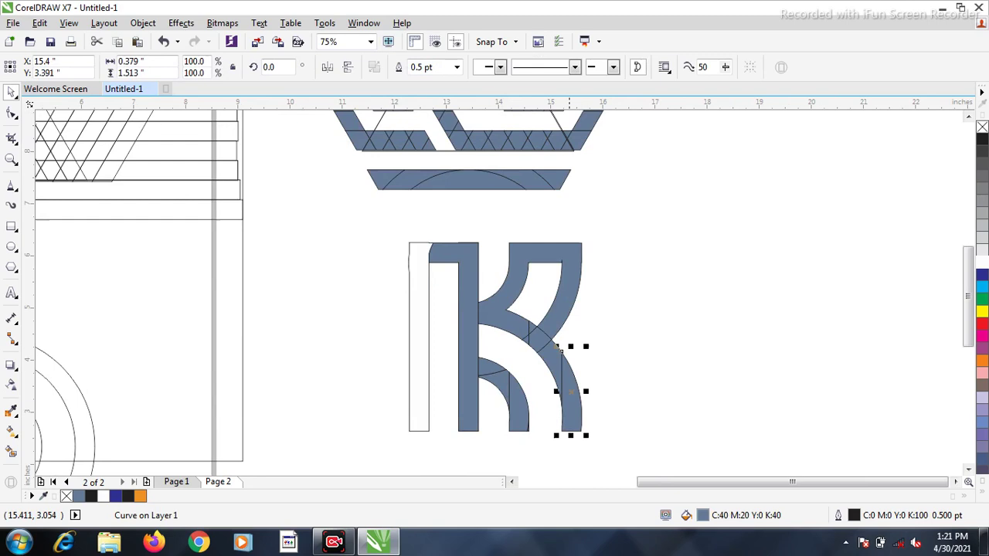
{"action": "left_click", "coordinate": [560, 350], "text": "shift"}
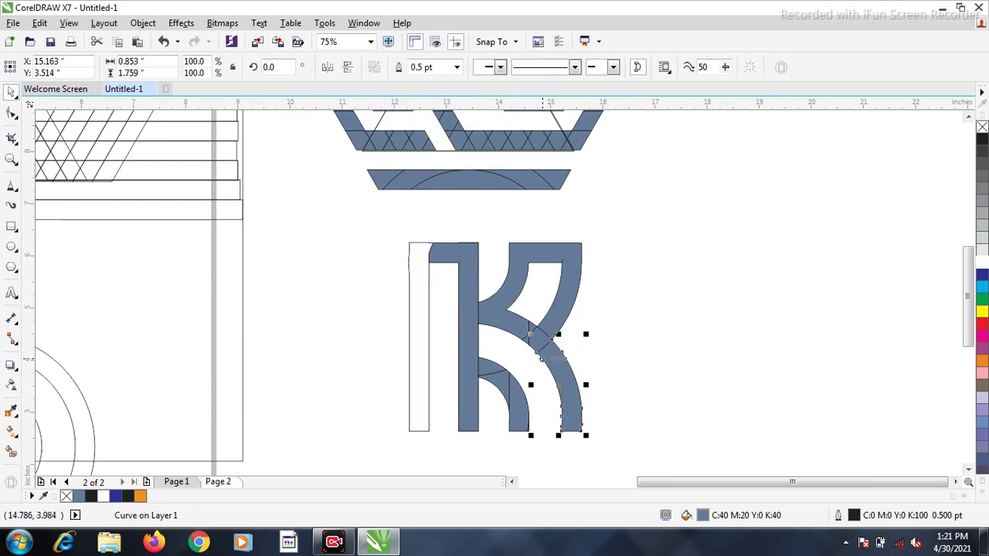
{"action": "scroll", "coordinate": [535, 359], "scroll_direction": "up", "scroll_amount": 2}
{"action": "left_click", "coordinate": [400, 67]}
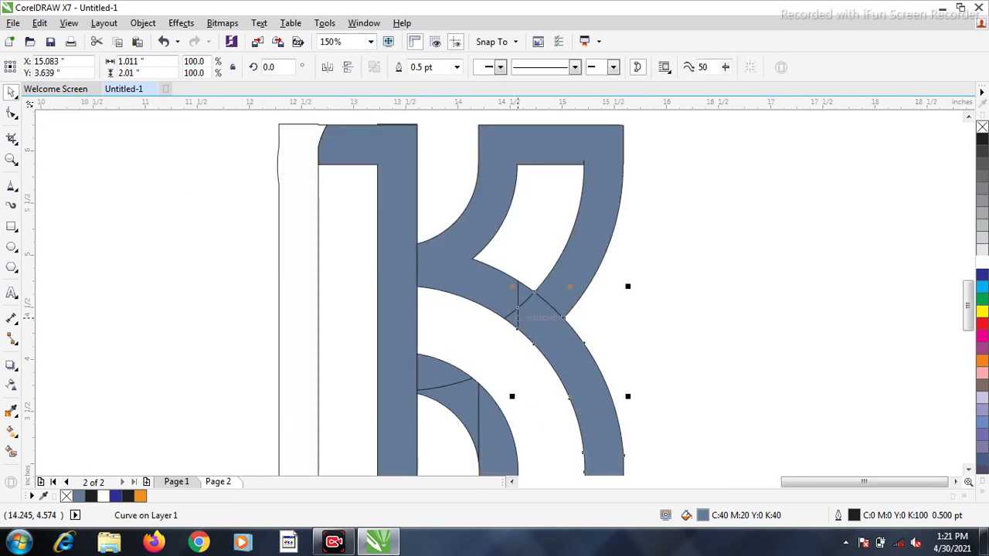
Weld the small pieces at the K's diagonal crossing together, then merge them with the lower leg and the upper arm
{"action": "left_click", "coordinate": [499, 340]}
{"action": "left_click", "coordinate": [511, 317]}
{"action": "left_click", "coordinate": [519, 296], "text": "shift"}
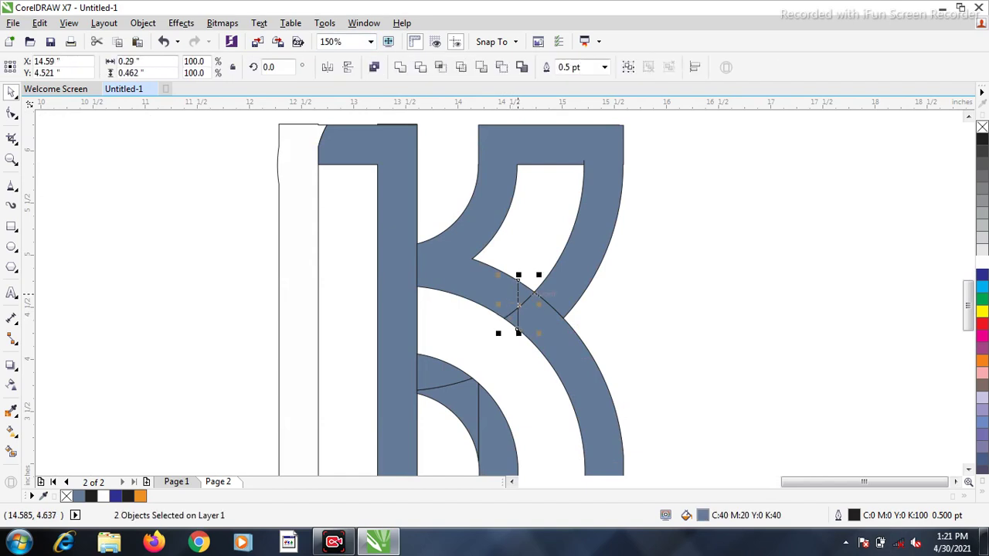
{"action": "left_click", "coordinate": [400, 67]}
{"action": "left_click", "coordinate": [540, 339], "text": "shift"}
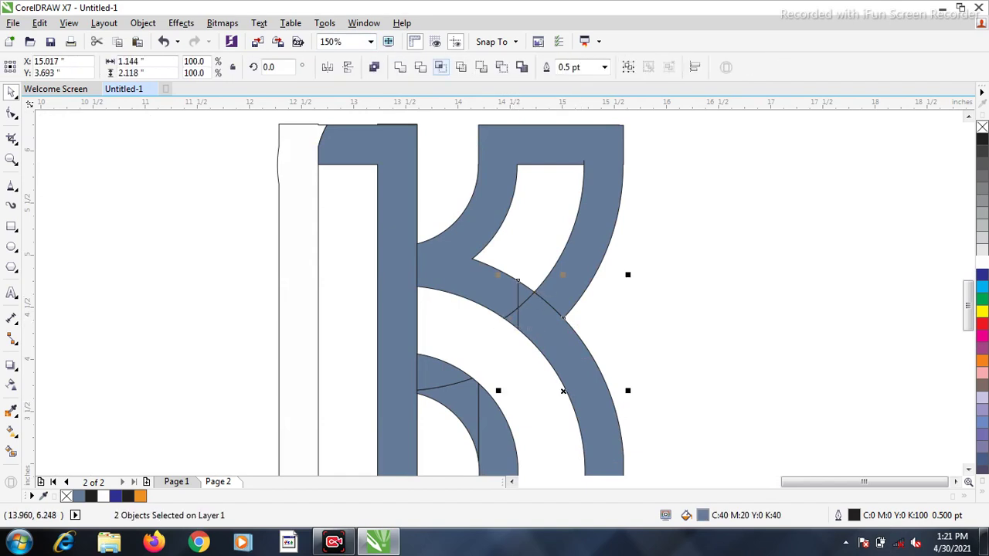
{"action": "left_click", "coordinate": [400, 67]}
{"action": "left_click", "coordinate": [491, 147], "text": "shift"}
{"action": "left_click", "coordinate": [400, 67]}
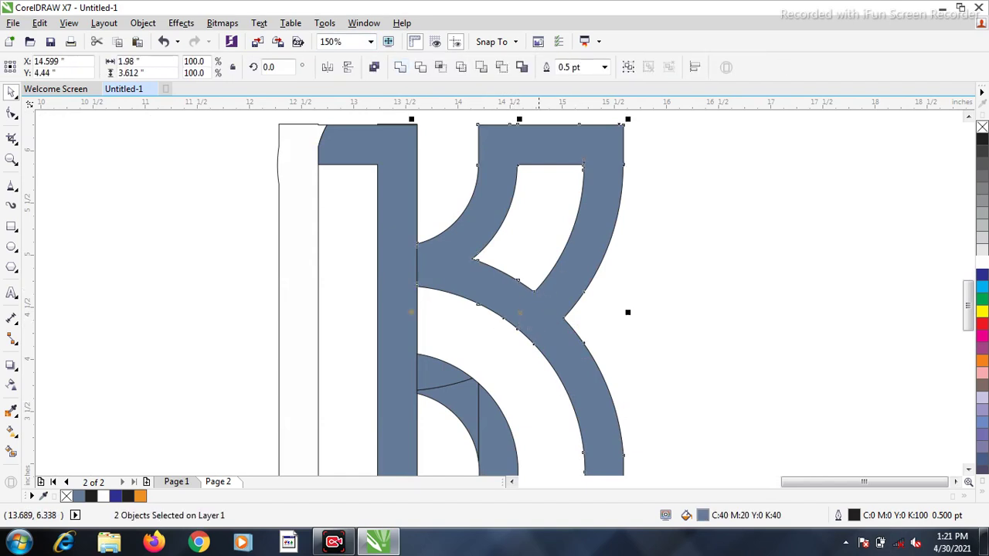
{"action": "scroll", "coordinate": [540, 201], "scroll_direction": "down", "scroll_amount": 1}
{"action": "left_click", "coordinate": [638, 292]}
Weld the pieces of the small inner arc at the K's lower stem into one shape
{"action": "scroll", "coordinate": [518, 294], "scroll_direction": "up", "scroll_amount": 1}
{"action": "left_click", "coordinate": [511, 307]}
{"action": "left_click", "coordinate": [480, 308], "text": "shift"}
{"action": "left_click", "coordinate": [400, 67]}
{"action": "left_click", "coordinate": [463, 280], "text": "shift"}
{"action": "left_click", "coordinate": [400, 68]}
{"action": "scroll", "coordinate": [630, 255], "scroll_direction": "down", "scroll_amount": 3}
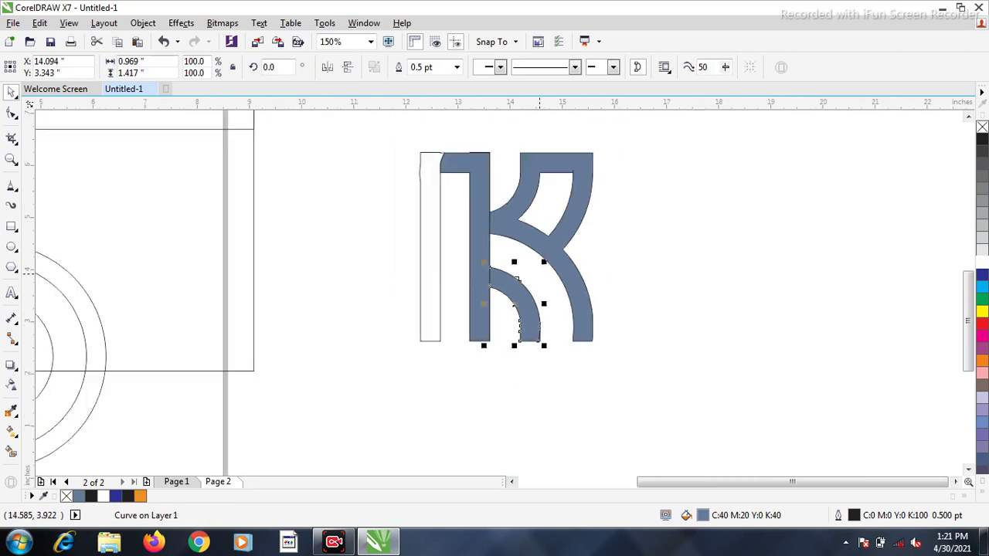
{"action": "left_click", "coordinate": [629, 247]}
Weld the pieces of the separate bar beneath the crown into a single shape
{"action": "scroll", "coordinate": [630, 247], "scroll_direction": "down", "scroll_amount": 2}
{"action": "scroll", "coordinate": [582, 220], "scroll_direction": "up", "scroll_amount": 3}
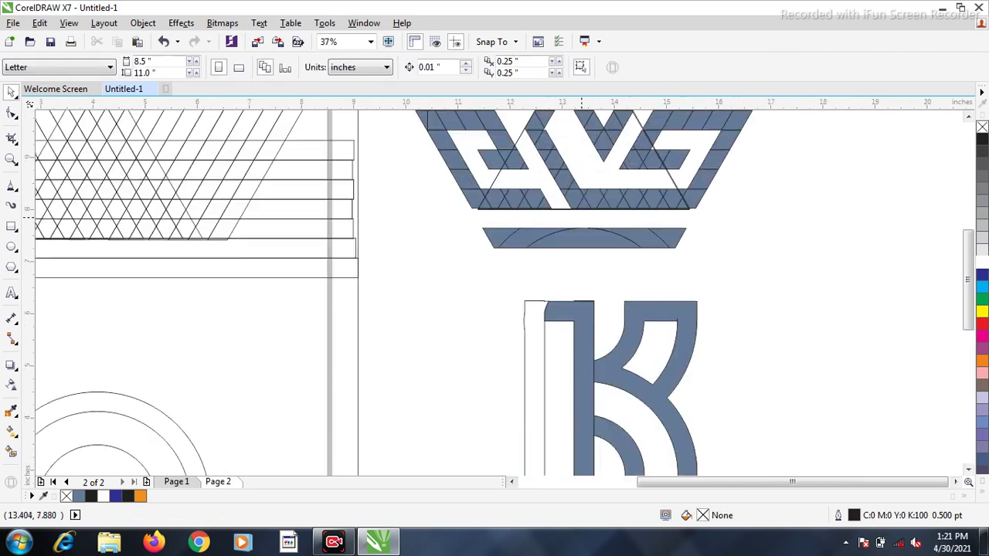
{"action": "left_click_drag", "start_coordinate": [711, 250], "coordinate": [449, 278]}
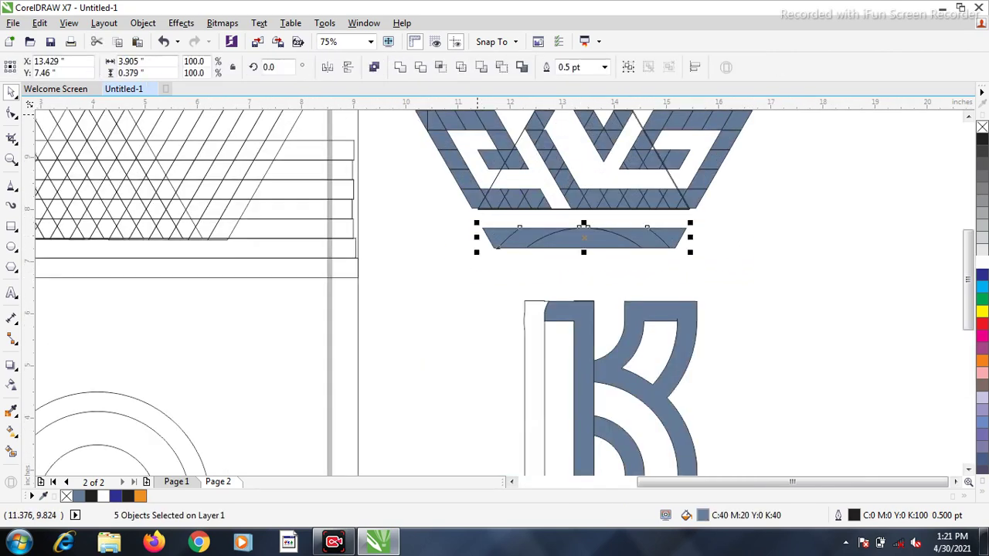
{"action": "key", "text": "ctrl+l"}
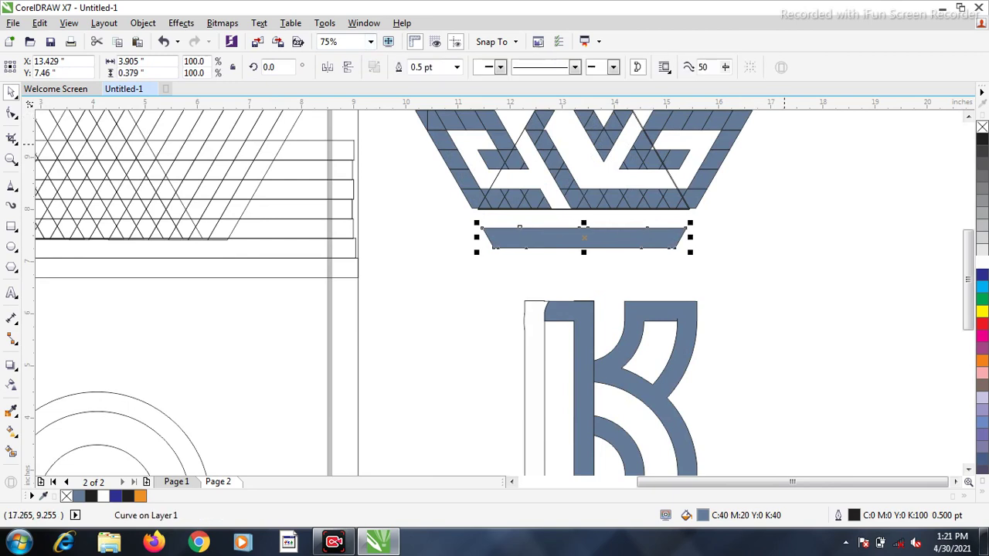
{"action": "left_click", "coordinate": [435, 237]}
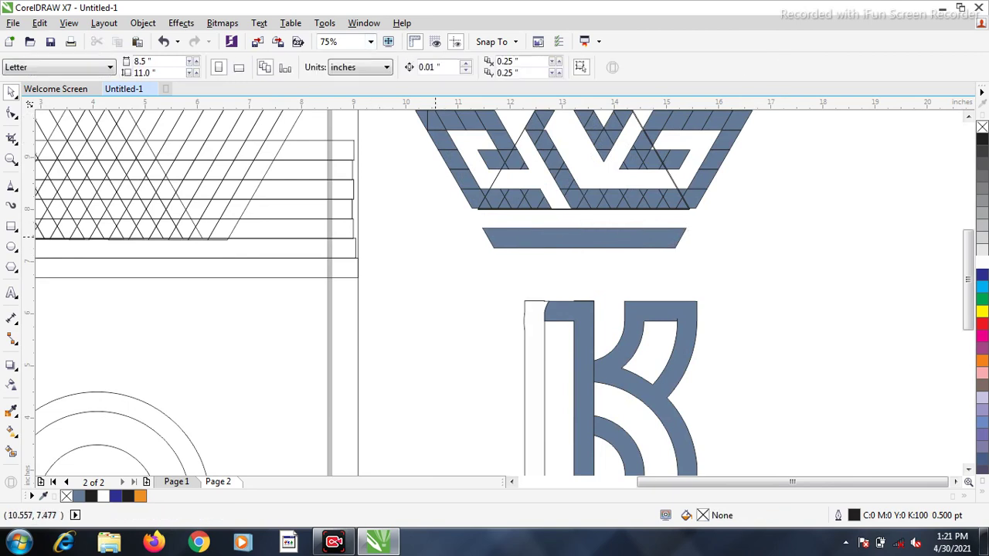
Delete the leftover construction outline crossing the lower part of the crown
{"action": "scroll", "coordinate": [461, 197], "scroll_direction": "down", "scroll_amount": 1}
{"action": "scroll", "coordinate": [487, 219], "scroll_direction": "up", "scroll_amount": 2}
{"action": "left_click", "coordinate": [498, 218]}
{"action": "key", "text": "Delete"}
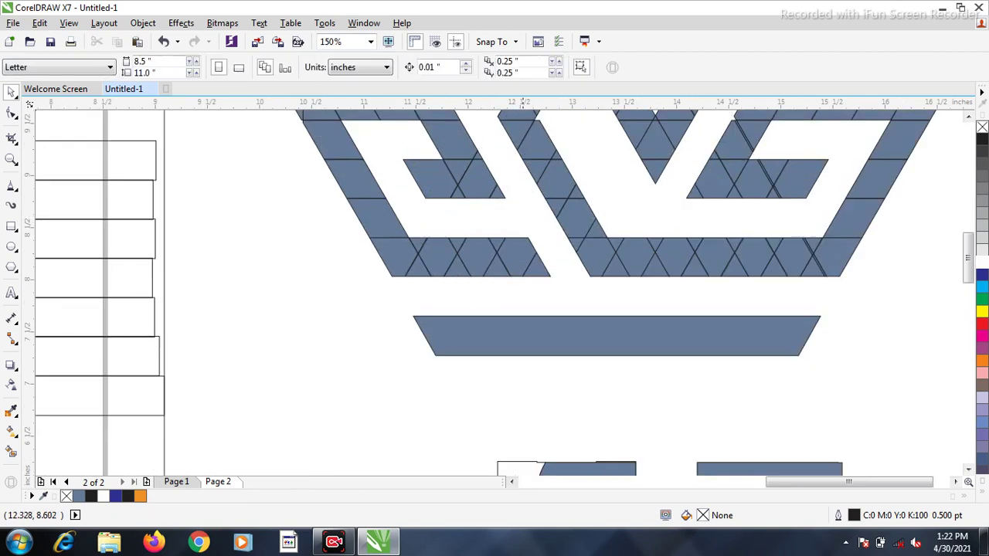
Weld the pieces of the crown's upper-left horizontal strip and fill the shape with black
{"action": "scroll", "coordinate": [513, 294], "scroll_direction": "down", "scroll_amount": 2}
{"action": "left_click_drag", "start_coordinate": [367, 154], "coordinate": [490, 217]}
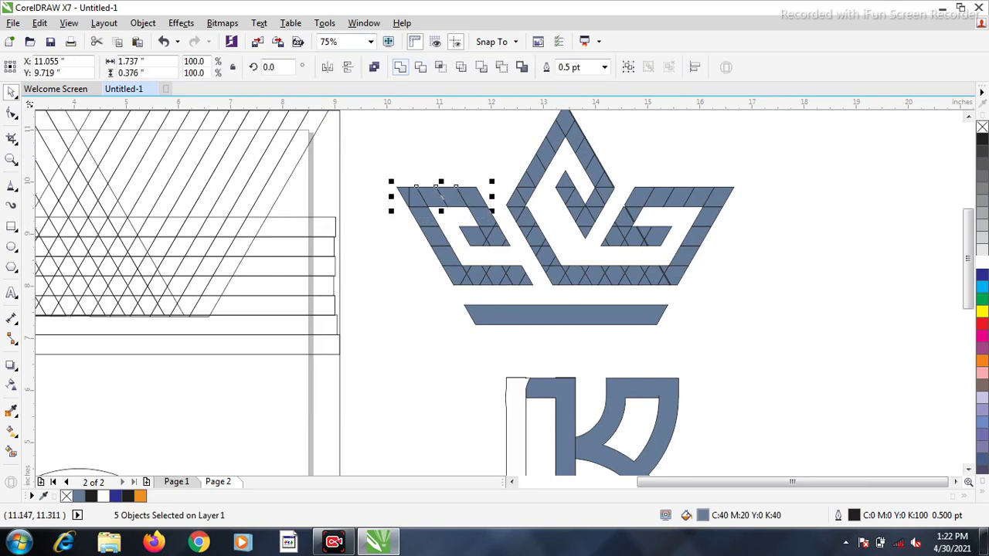
{"action": "left_click", "coordinate": [442, 199]}
{"action": "scroll", "coordinate": [442, 199], "scroll_direction": "up", "scroll_amount": 2}
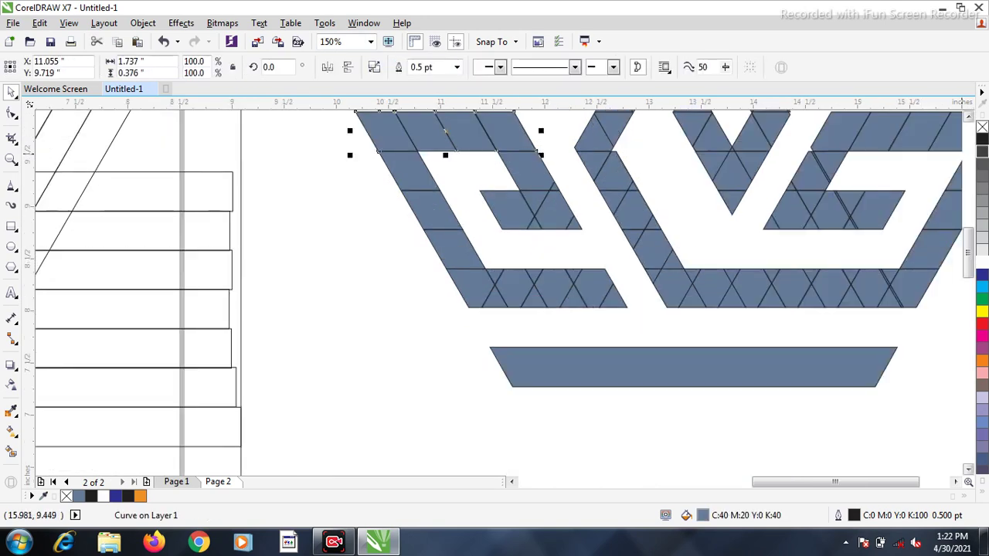
{"action": "left_click", "coordinate": [982, 139]}
{"action": "left_click", "coordinate": [374, 205]}
Weld the pieces of the crown's left slanted side and fill the shape with black
{"action": "scroll", "coordinate": [406, 249], "scroll_direction": "down", "scroll_amount": 1}
{"action": "scroll", "coordinate": [398, 193], "scroll_direction": "up", "scroll_amount": 1}
{"action": "left_click_drag", "start_coordinate": [495, 348], "coordinate": [495, 348]}
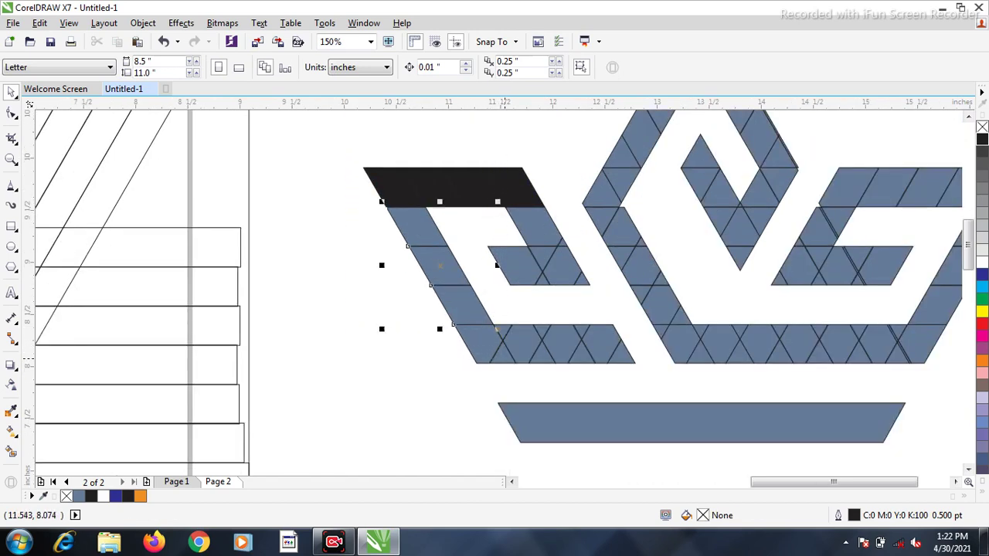
{"action": "left_click", "coordinate": [400, 68]}
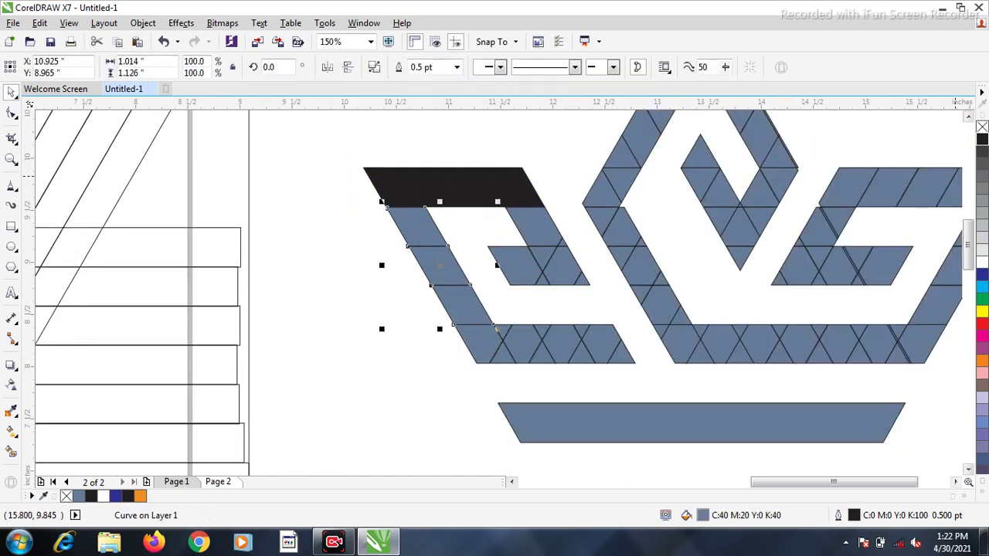
Combine the pieces of the crown's lower-left horizontal strip into one shape and fill it with black
{"action": "left_click_drag", "start_coordinate": [382, 290], "coordinate": [642, 379]}
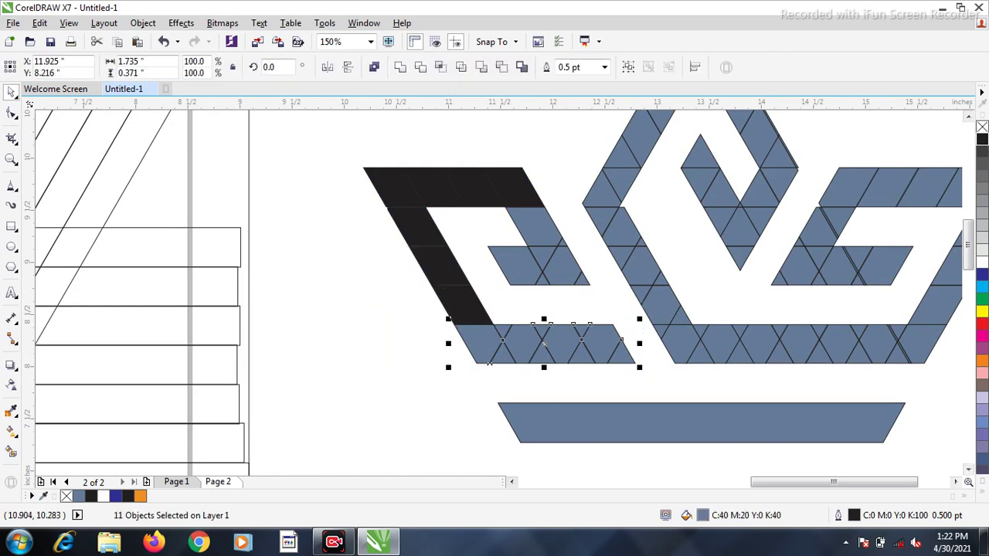
{"action": "key", "text": "ctrl+l"}
{"action": "left_click", "coordinate": [982, 139]}
Select every piece of the crown above the separate bar and fill them all with black
{"action": "scroll", "coordinate": [493, 295], "scroll_direction": "down", "scroll_amount": 2}
{"action": "left_click", "coordinate": [705, 176]}
{"action": "left_click_drag", "start_coordinate": [705, 174], "coordinate": [457, 322]}
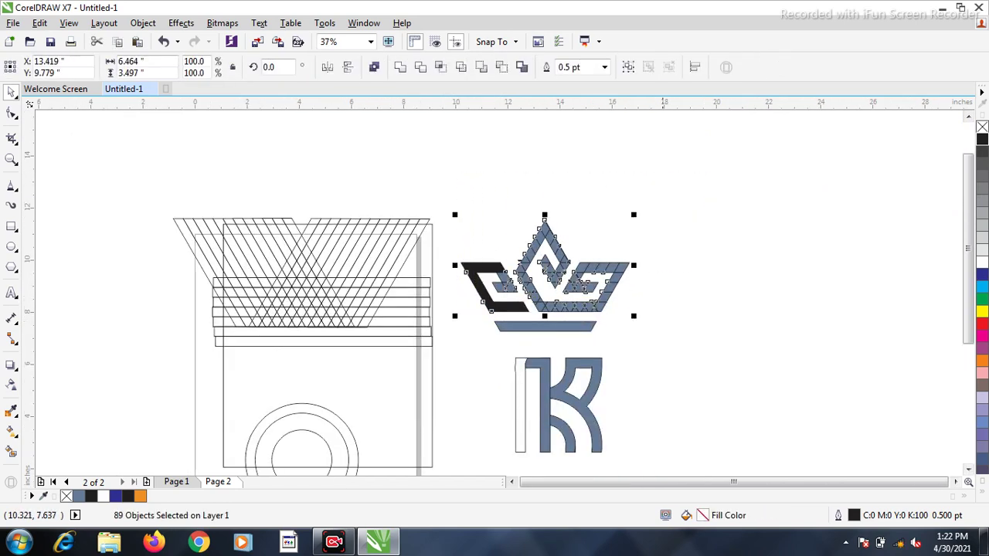
{"action": "left_click", "coordinate": [983, 139]}
{"action": "left_click", "coordinate": [788, 183]}
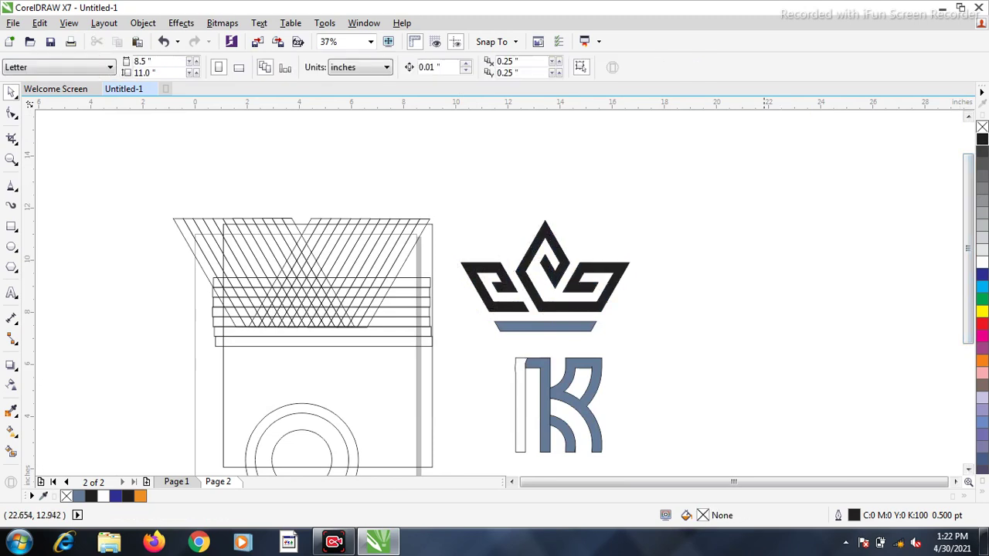
Delete the grid lines, horizontal bars and circles of the construction drawing beside the finished logo
{"action": "left_click_drag", "start_coordinate": [791, 159], "coordinate": [449, 324]}
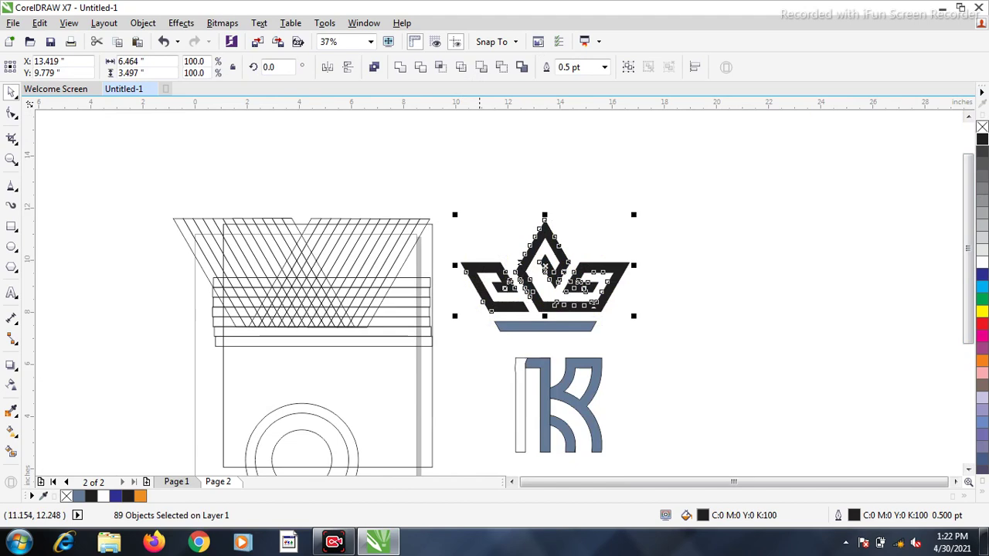
{"action": "scroll", "coordinate": [458, 149], "scroll_direction": "down", "scroll_amount": 1}
{"action": "left_click", "coordinate": [231, 159]}
{"action": "mouse_move", "coordinate": [225, 137]}
{"action": "left_mouse_down"}
{"action": "mouse_move", "coordinate": [441, 349]}
{"action": "mouse_move", "coordinate": [464, 349]}
{"action": "left_mouse_up"}
{"action": "key", "text": "Delete"}
{"action": "scroll", "coordinate": [538, 184], "scroll_direction": "up", "scroll_amount": 2}
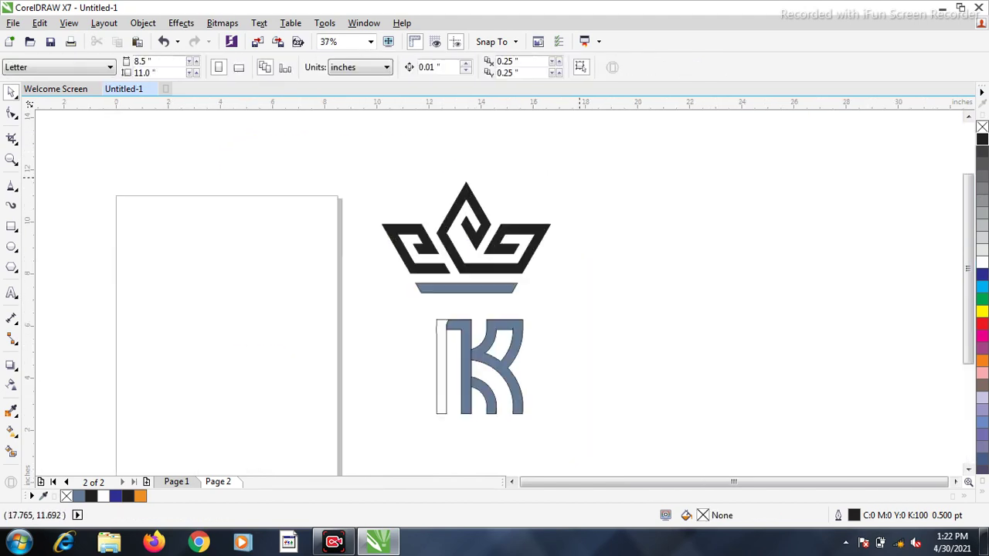
Move the crown and its bar together about 0.34 inches right and 0.32 inches down to centre them above the K
{"action": "left_click_drag", "start_coordinate": [651, 139], "coordinate": [371, 306]}
{"action": "scroll", "coordinate": [418, 300], "scroll_direction": "up", "scroll_amount": 2}
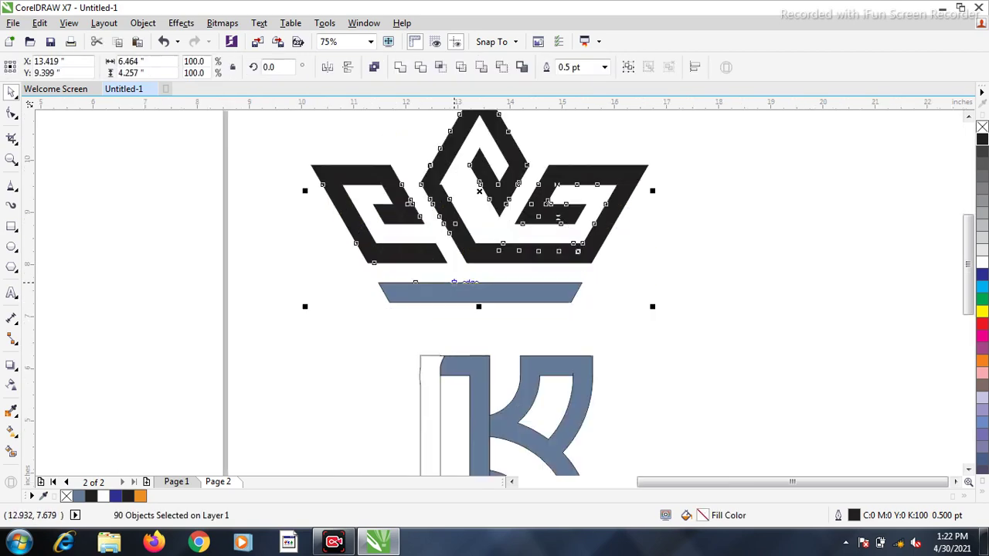
{"action": "key", "text": "Down"}
{"action": "key", "text": "Down"}
{"action": "key", "text": "Down"}
{"action": "key", "text": "Down"}
{"action": "key", "text": "Down"}
{"action": "key", "text": "Down"}
{"action": "key", "text": "Down"}
{"action": "key", "text": "Down"}
{"action": "key", "text": "Down"}
{"action": "key", "text": "Down"}
{"action": "key", "text": "Down"}
{"action": "key", "text": "Down"}
{"action": "key", "text": "Down"}
{"action": "key", "text": "Down"}
{"action": "key", "text": "Down"}
{"action": "key", "text": "Down"}
{"action": "key", "text": "Down"}
{"action": "key", "text": "Down"}
{"action": "key", "text": "Down"}
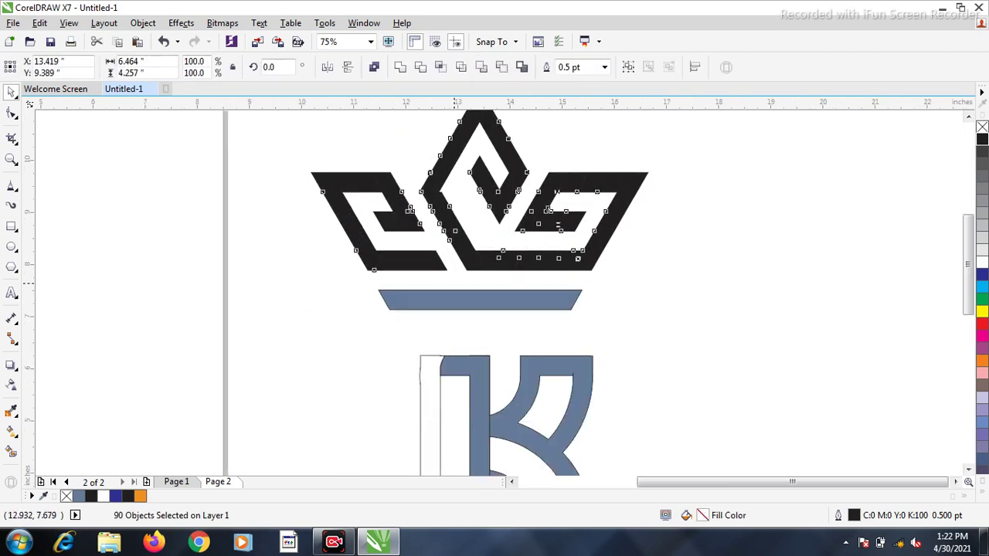
{"action": "key", "text": "Right"}
{"action": "key", "text": "Right"}
{"action": "key", "text": "Right"}
{"action": "key", "text": "Right"}
{"action": "key", "text": "Right"}
{"action": "key", "text": "Right"}
{"action": "key", "text": "Right"}
{"action": "key", "text": "Right"}
{"action": "key", "text": "Right"}
{"action": "key", "text": "Right"}
{"action": "key", "text": "Right"}
{"action": "key", "text": "Right"}
{"action": "key", "text": "Right"}
{"action": "key", "text": "Right"}
{"action": "key", "text": "Right"}
{"action": "key", "text": "Right"}
{"action": "key", "text": "Right"}
{"action": "key", "text": "Right"}
{"action": "key", "text": "Right"}
{"action": "key", "text": "Right"}
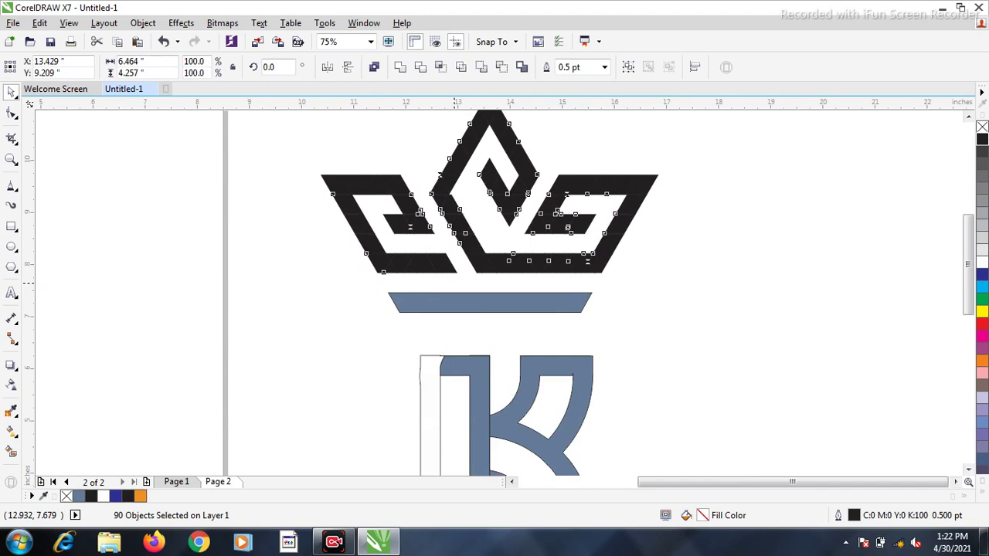
{"action": "key", "text": "Right"}
{"action": "key", "text": "Right"}
{"action": "key", "text": "Right"}
{"action": "key", "text": "Right"}
{"action": "key", "text": "Right"}
{"action": "key", "text": "Right"}
{"action": "key", "text": "Right"}
{"action": "key", "text": "Down"}
{"action": "key", "text": "Down"}
{"action": "key", "text": "Down"}
{"action": "key", "text": "Down"}
{"action": "key", "text": "Down"}
{"action": "key", "text": "Down"}
{"action": "key", "text": "Down"}
{"action": "key", "text": "Down"}
{"action": "key", "text": "Down"}
{"action": "key", "text": "Down"}
{"action": "key", "text": "Down"}
{"action": "key", "text": "Down"}
{"action": "key", "text": "Down"}
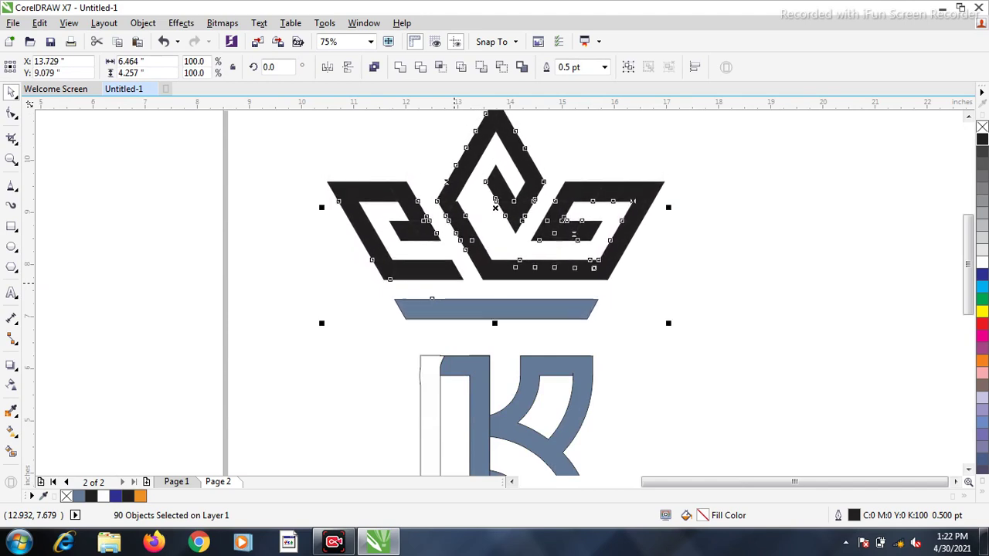
Fill the entire logo, including the crown, bar and K, with black and remove its outlines
{"action": "scroll", "coordinate": [448, 265], "scroll_direction": "down", "scroll_amount": 1}
{"action": "left_click_drag", "start_coordinate": [646, 131], "coordinate": [348, 440]}
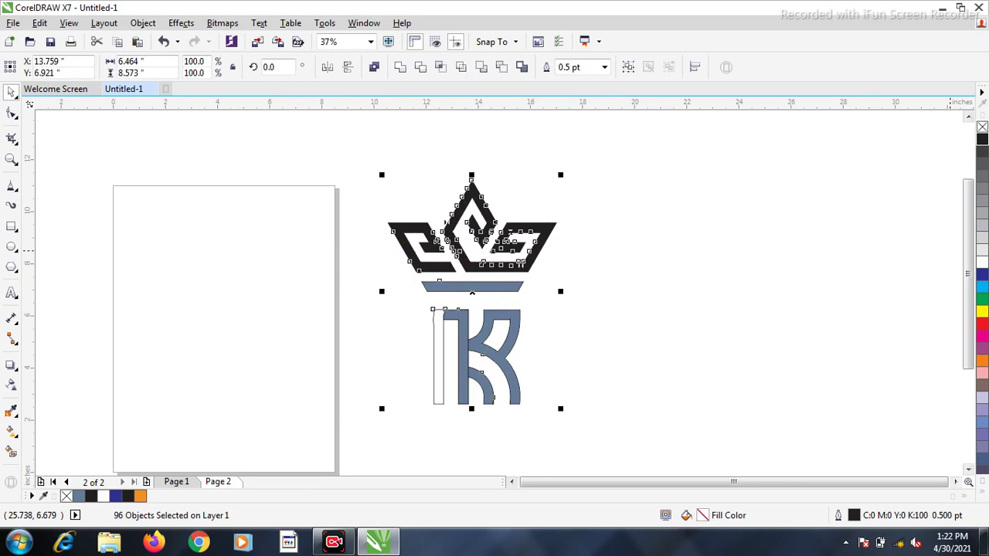
{"action": "left_click", "coordinate": [982, 139]}
{"action": "left_click", "coordinate": [846, 143]}
{"action": "scroll", "coordinate": [850, 147], "scroll_direction": "down", "scroll_amount": 1}
{"action": "scroll", "coordinate": [735, 185], "scroll_direction": "up", "scroll_amount": 1}
{"action": "left_click_drag", "start_coordinate": [766, 137], "coordinate": [525, 253]}
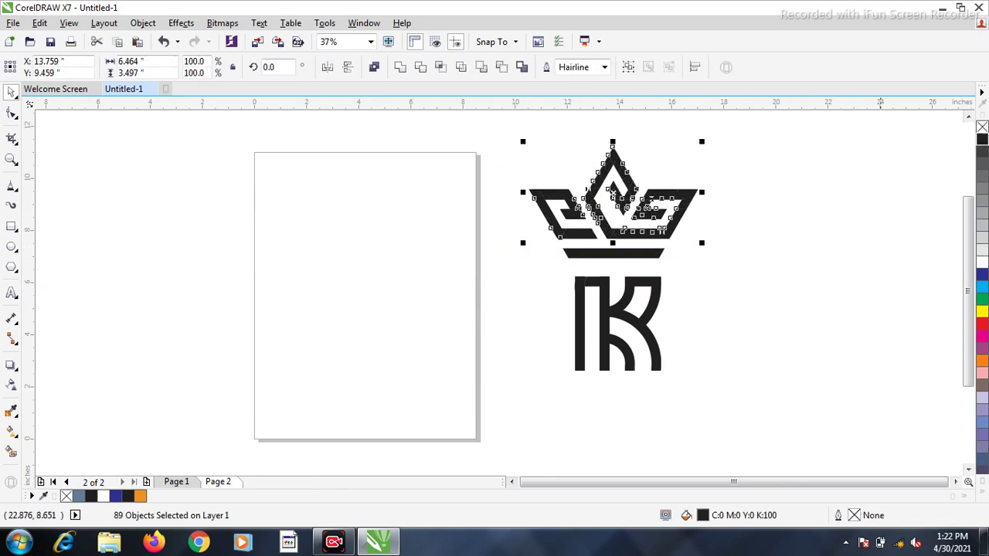
{"action": "left_click", "coordinate": [851, 214]}
Draw a background rectangle about 14 by 8.8 inches across the page and fill it with orange
{"action": "key", "text": "F6"}
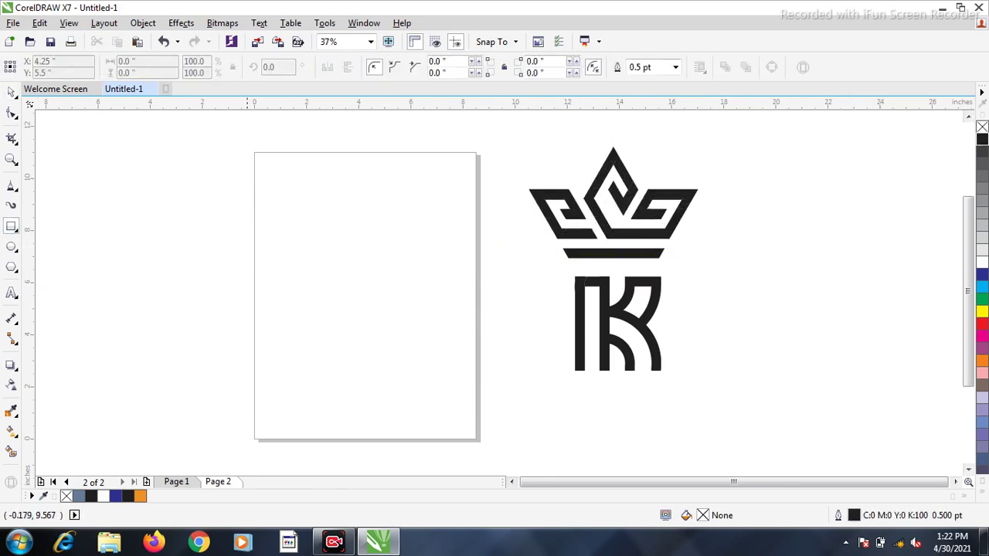
{"action": "left_click_drag", "start_coordinate": [173, 183], "coordinate": [538, 412]}
{"action": "key", "text": "space"}
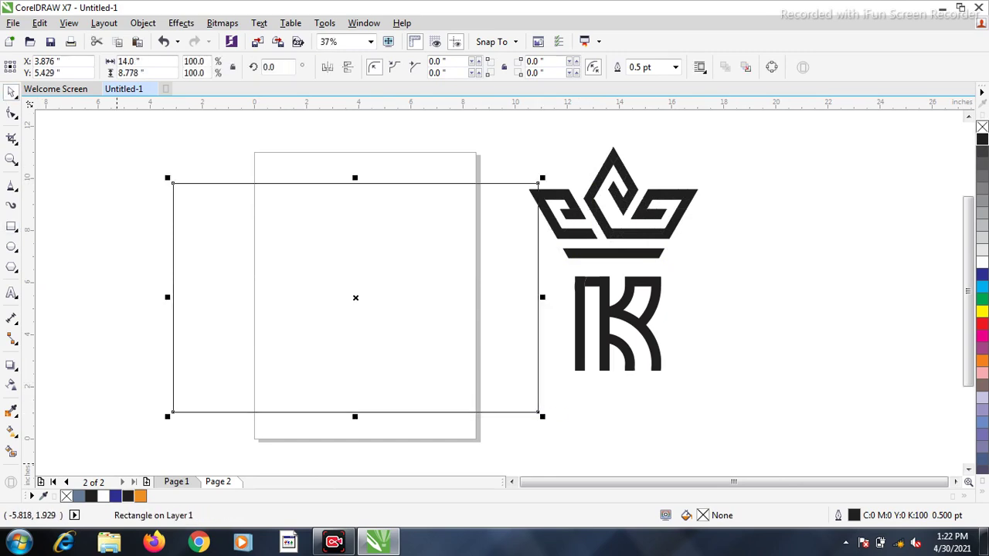
{"action": "left_click", "coordinate": [139, 496]}
Move the entire logo onto the centre of the orange rectangle and bring it to the front of the page
{"action": "left_click_drag", "start_coordinate": [796, 139], "coordinate": [451, 412]}
{"action": "left_click_drag", "start_coordinate": [614, 257], "coordinate": [355, 294]}
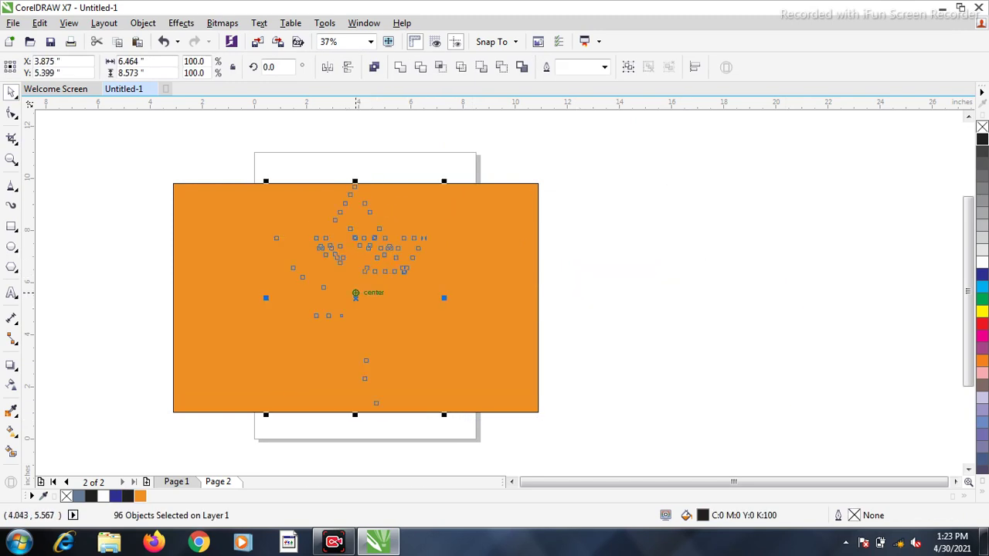
{"action": "right_click", "coordinate": [357, 298]}
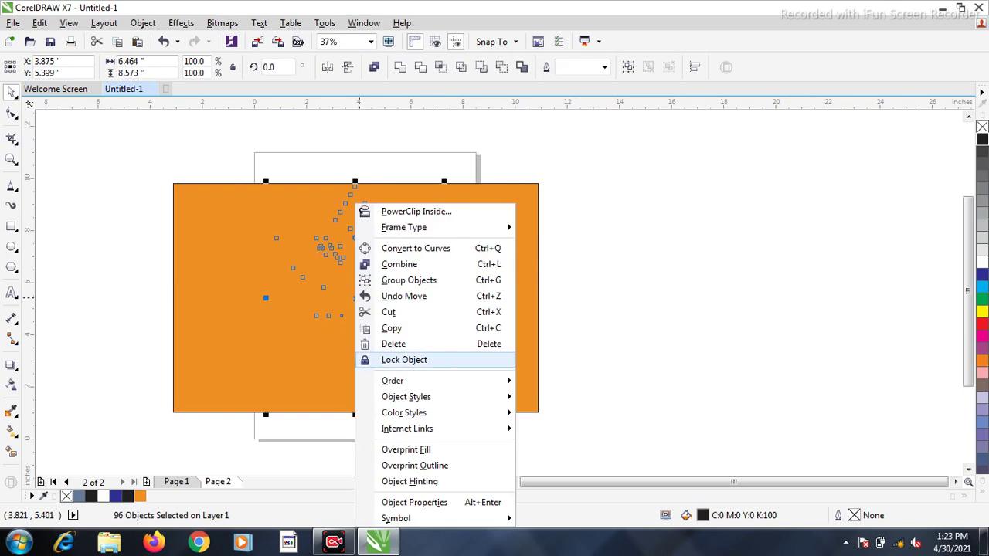
{"action": "mouse_move", "coordinate": [393, 381]}
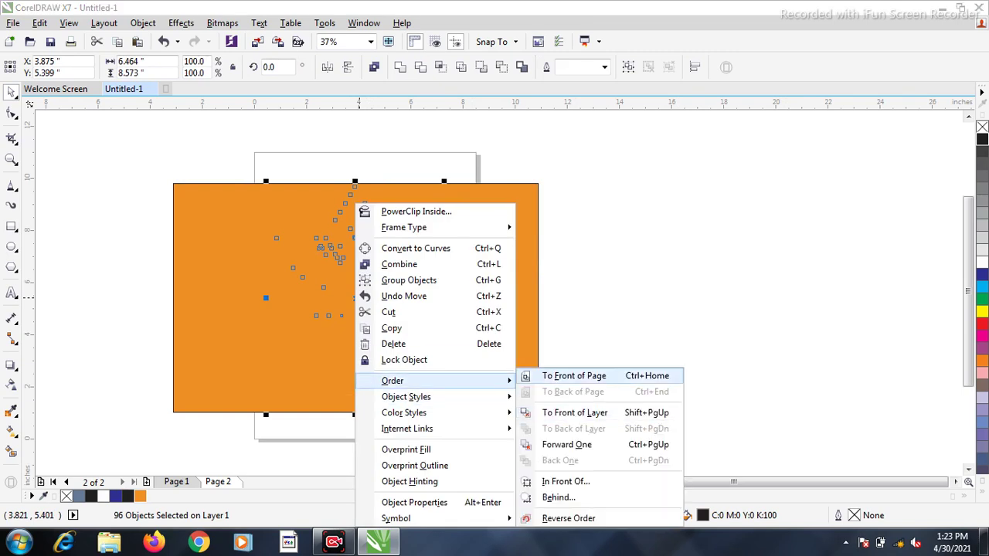
{"action": "left_click", "coordinate": [574, 376]}
{"action": "scroll", "coordinate": [558, 313], "scroll_direction": "down", "scroll_amount": 1}
{"action": "scroll", "coordinate": [533, 309], "scroll_direction": "up", "scroll_amount": 1}
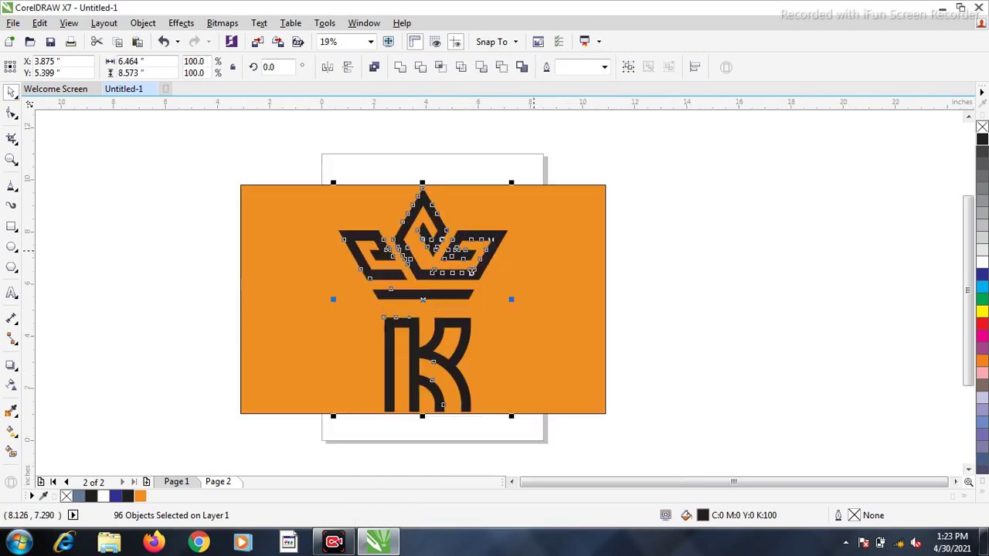
Fill the logo with white and remove the outline of the orange background rectangle
{"action": "left_click", "coordinate": [983, 262]}
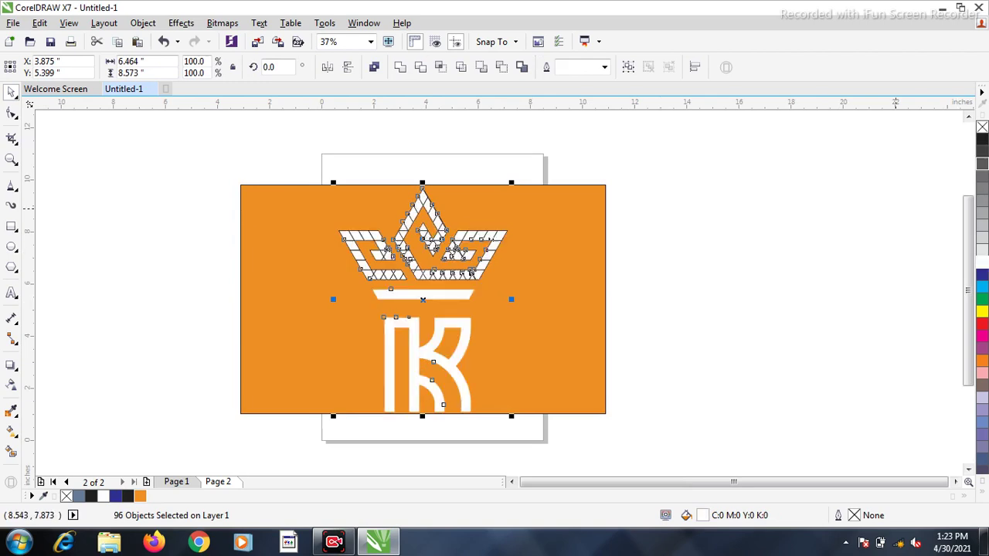
{"action": "left_click", "coordinate": [733, 212]}
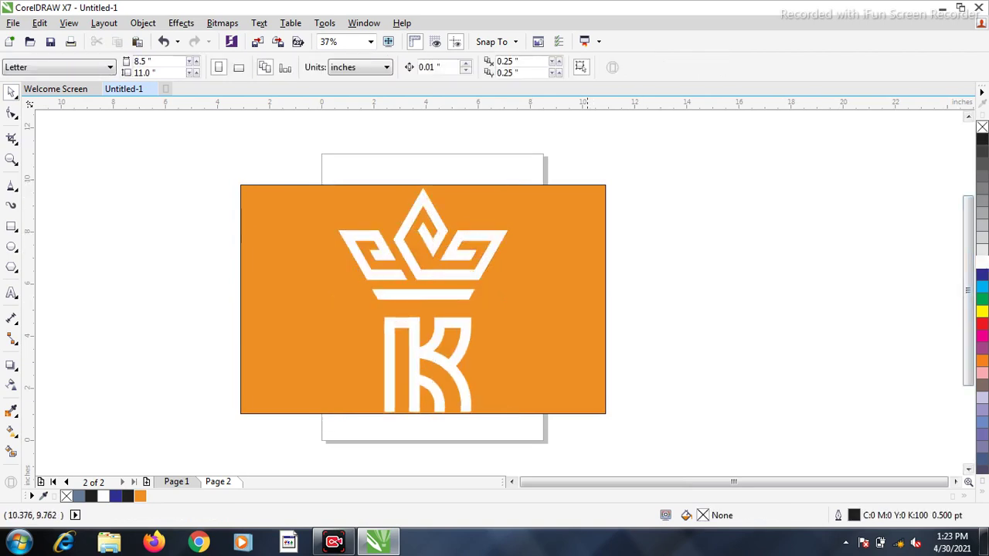
{"action": "left_click", "coordinate": [510, 317]}
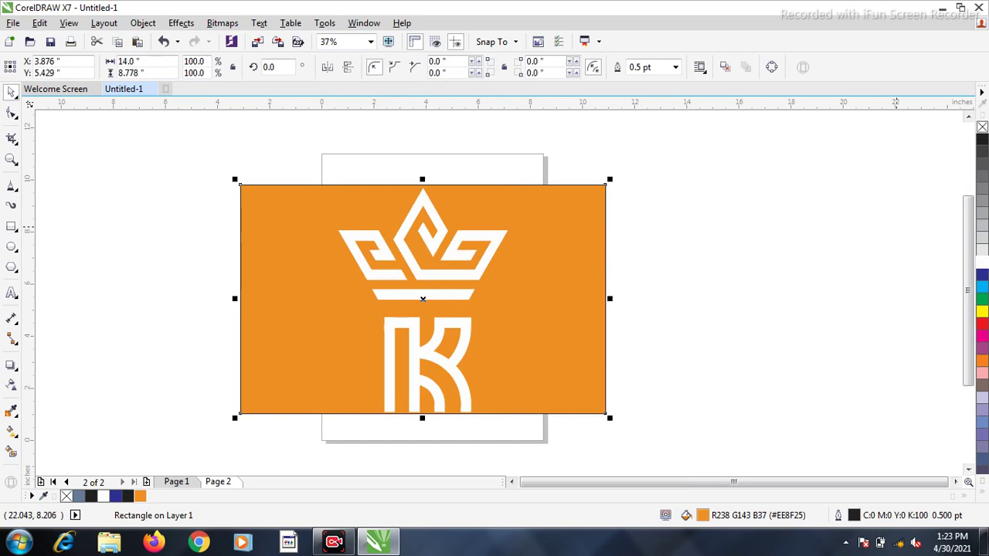
{"action": "left_click", "coordinate": [12, 159]}
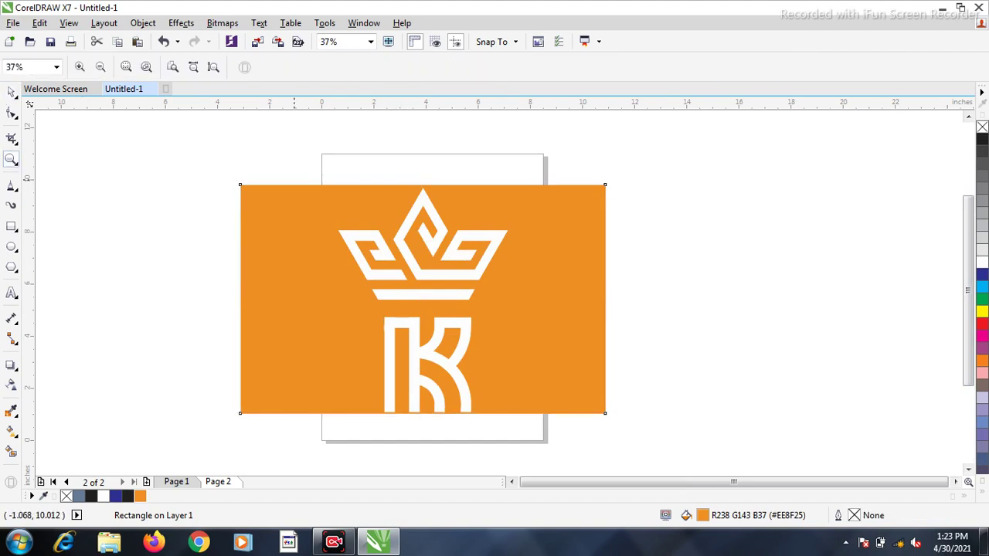